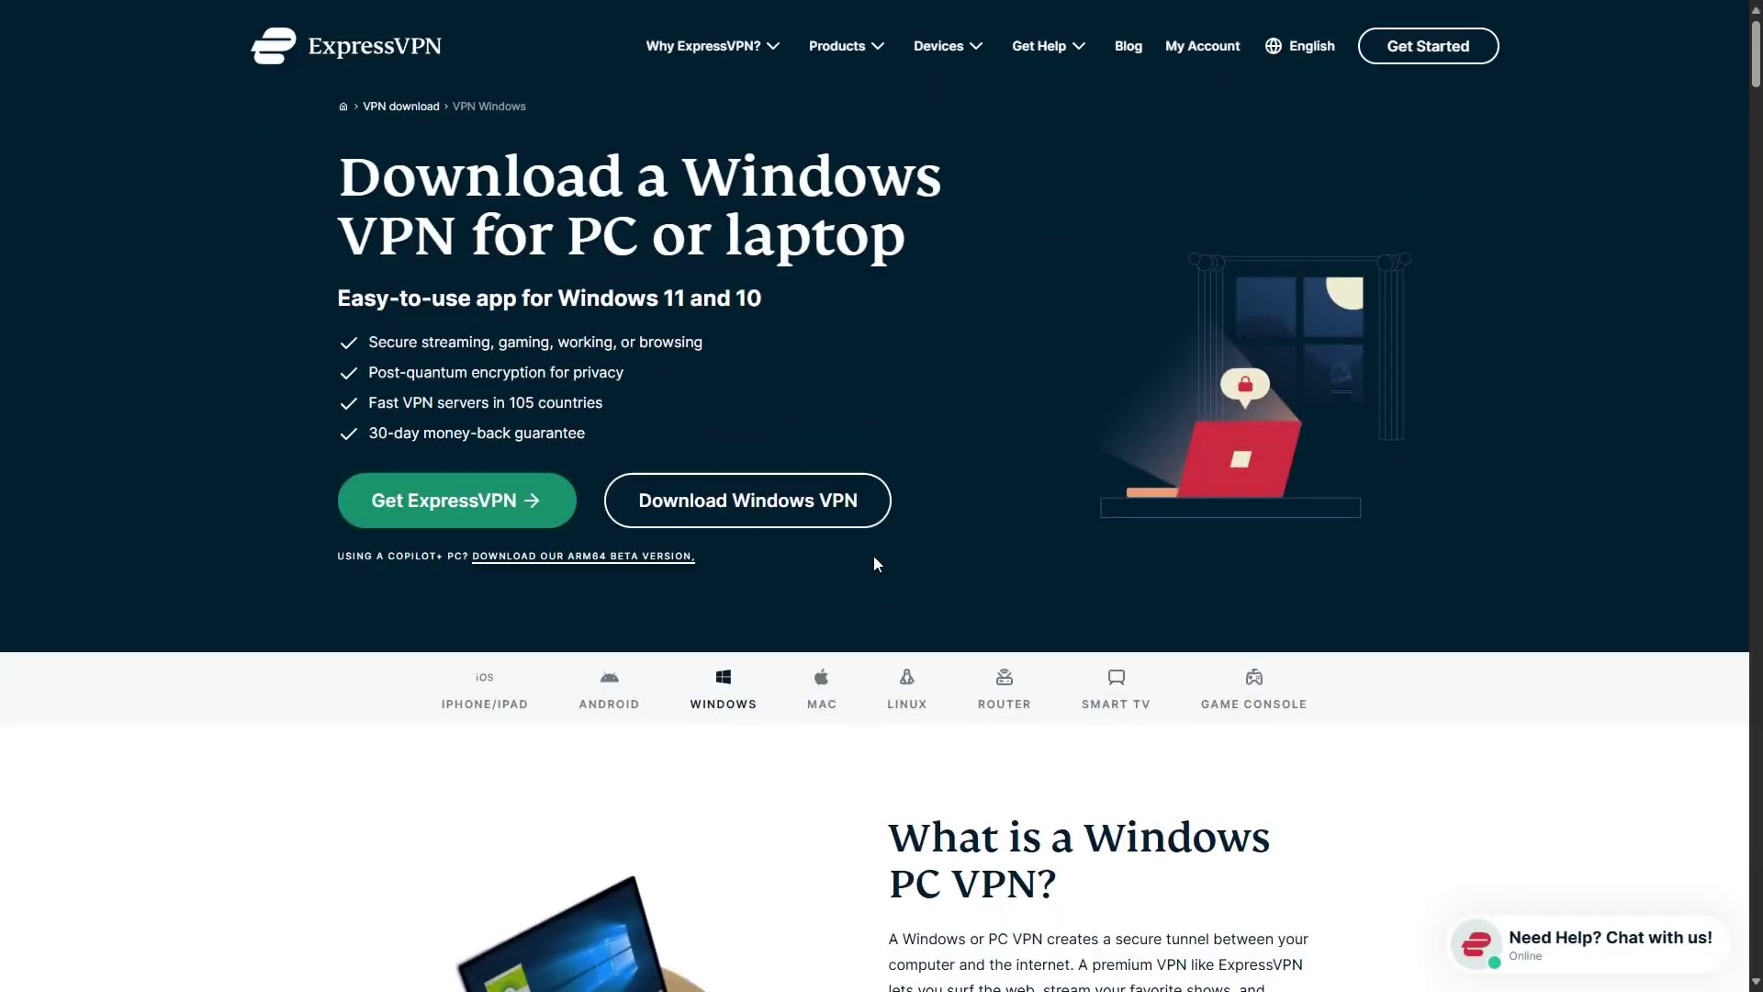
Download the ExpressVPN Windows installer expressvpn_windows_12.103.0.22_release.exe from the website.
left_click(856, 517)
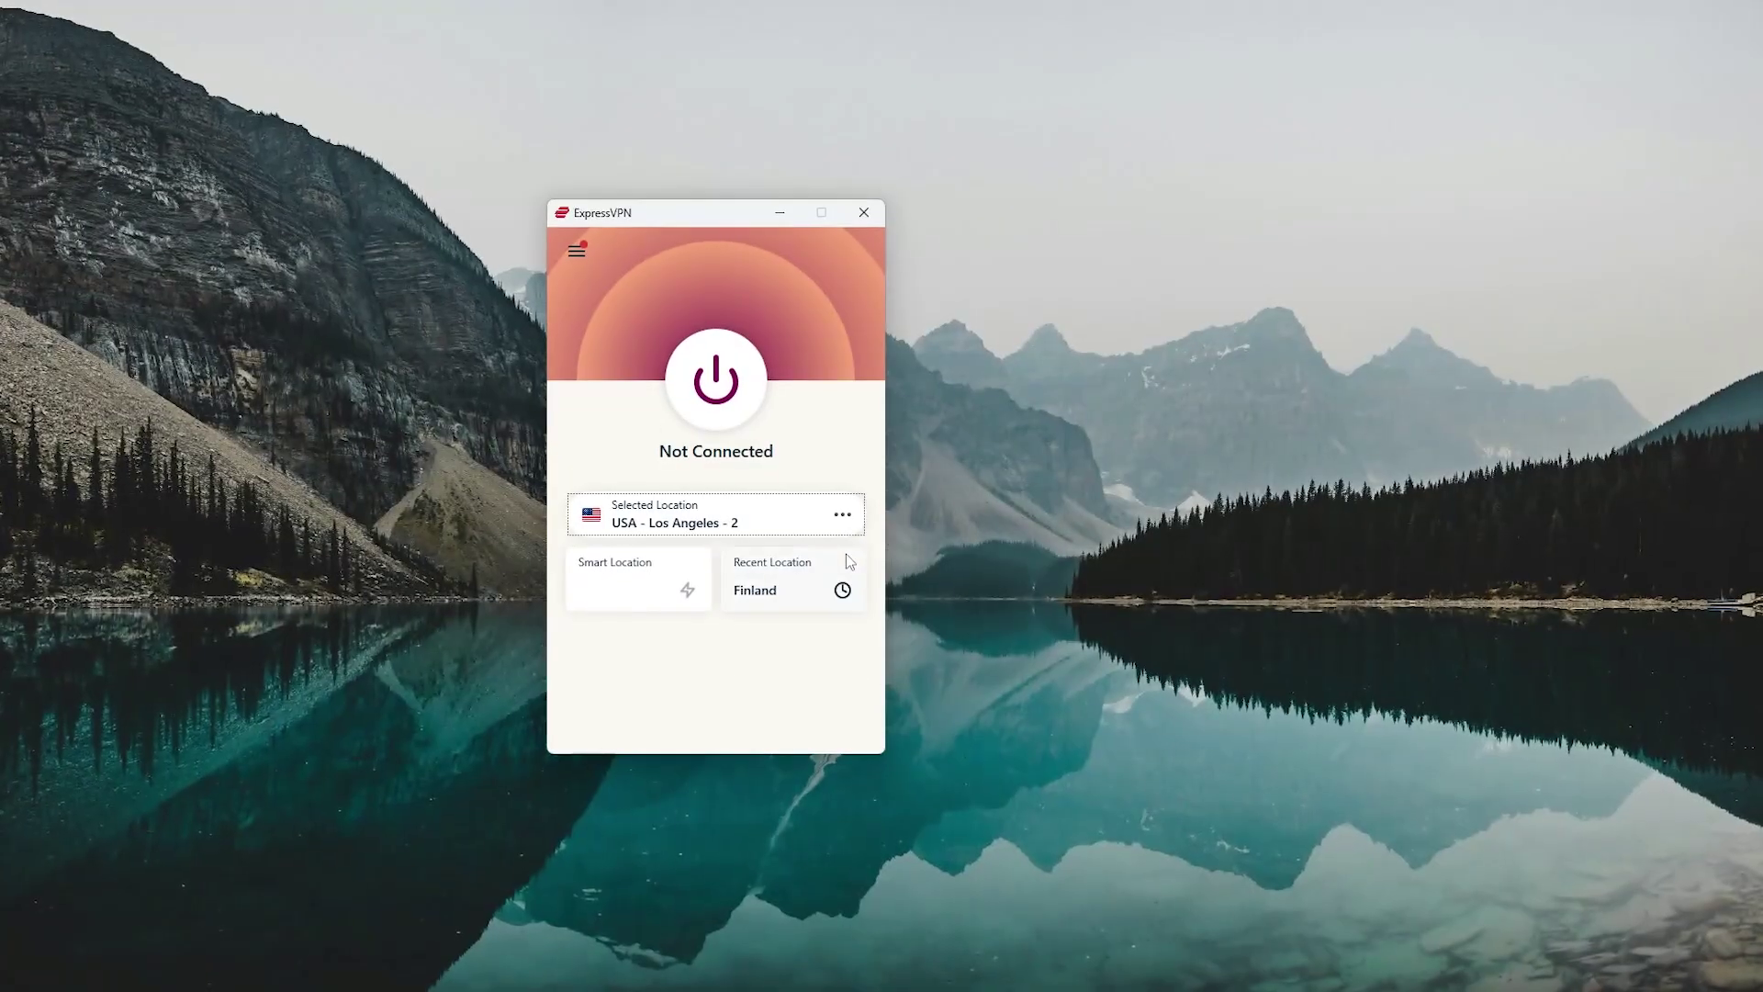
Connect ExpressVPN to France and confirm whatismyipaddress.com reports Paris, France.
left_click(842, 514)
left_click(1028, 250)
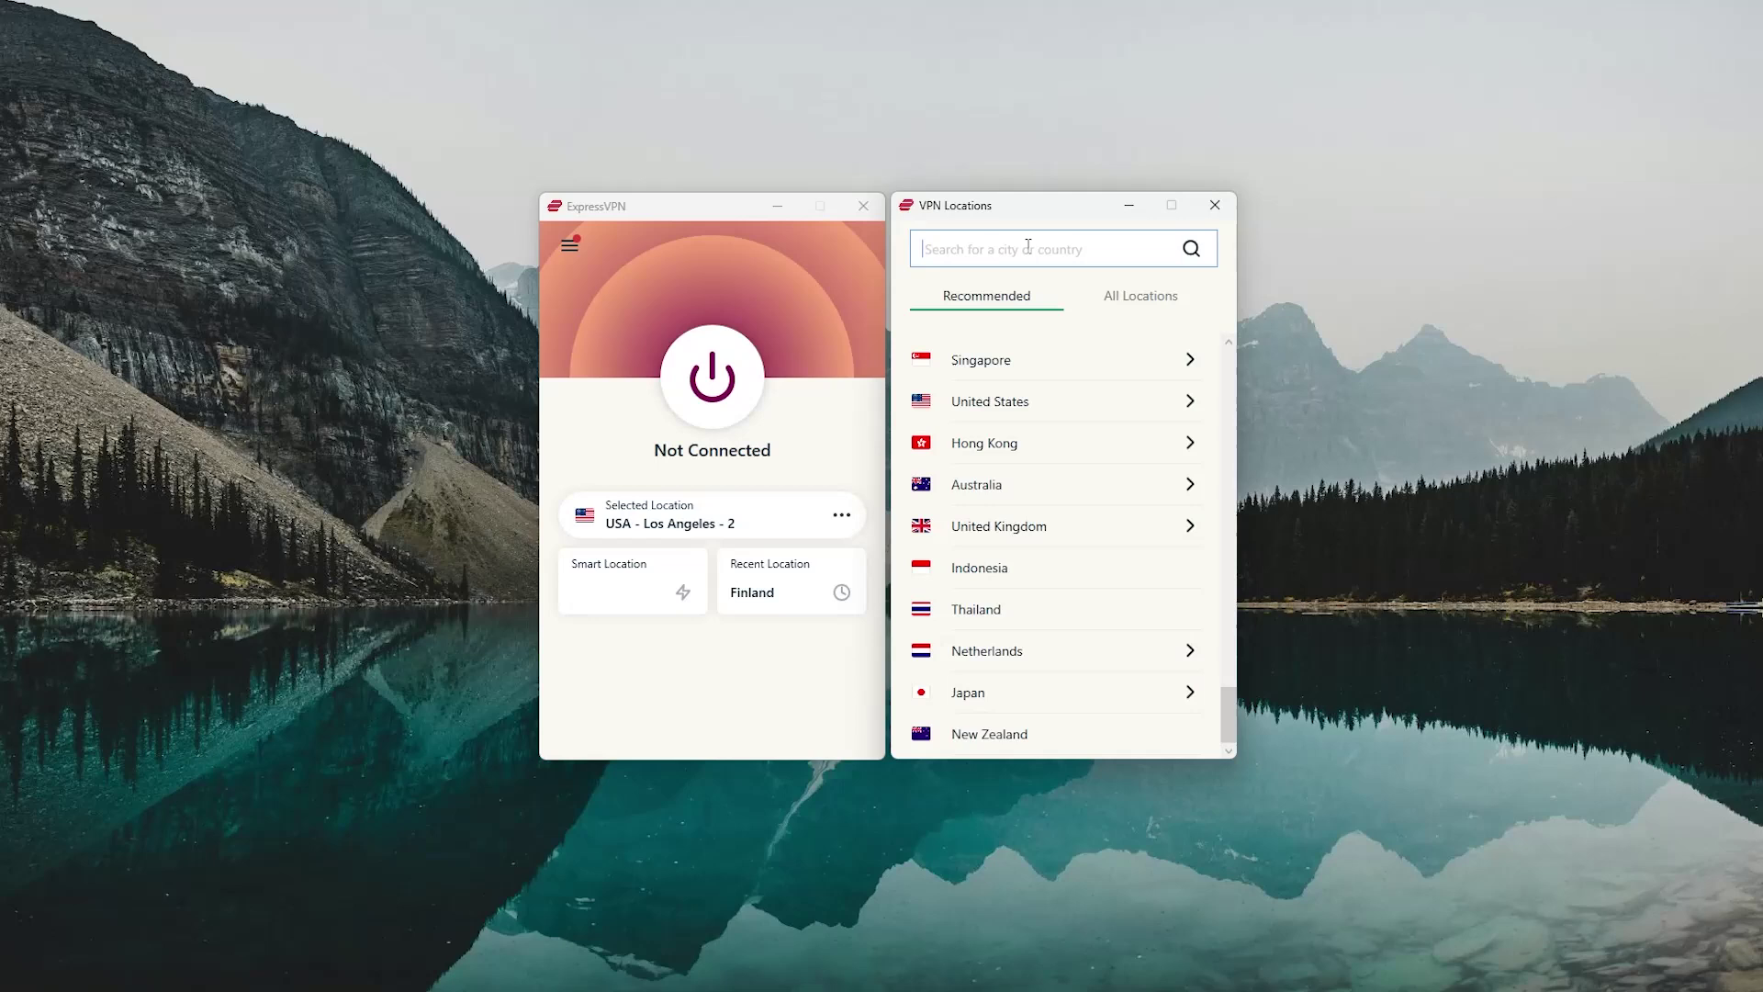
type("france")
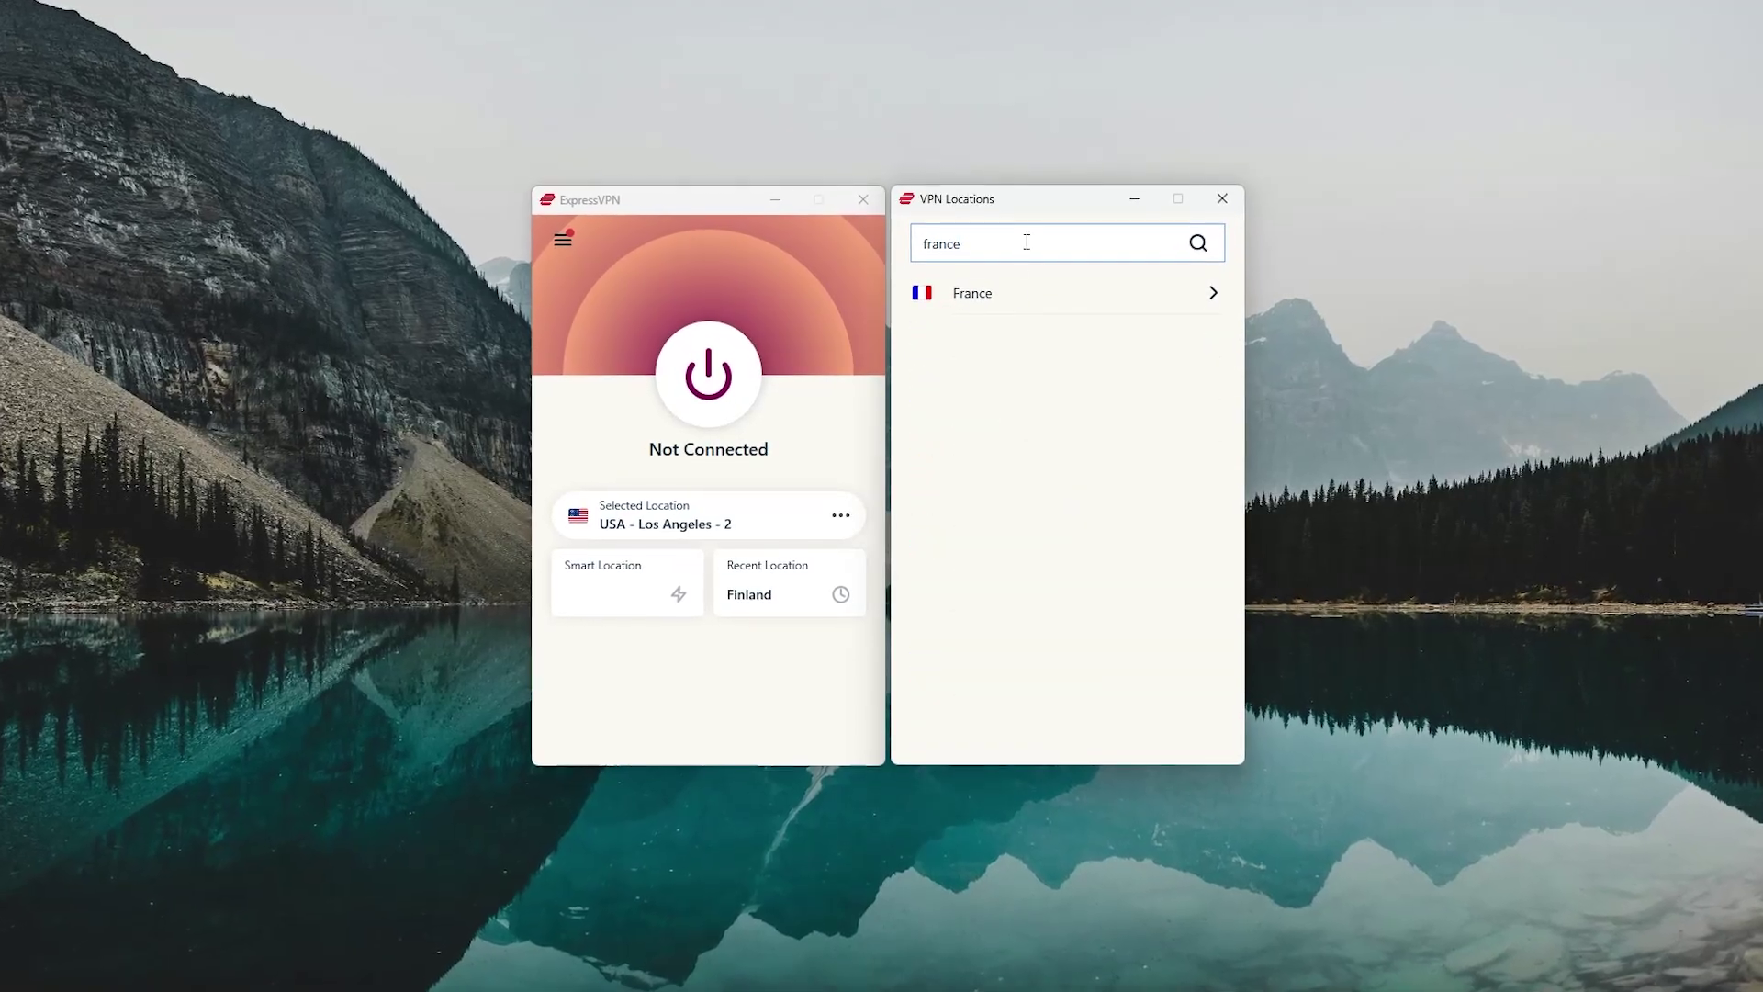
left_click(1015, 292)
left_click(700, 399)
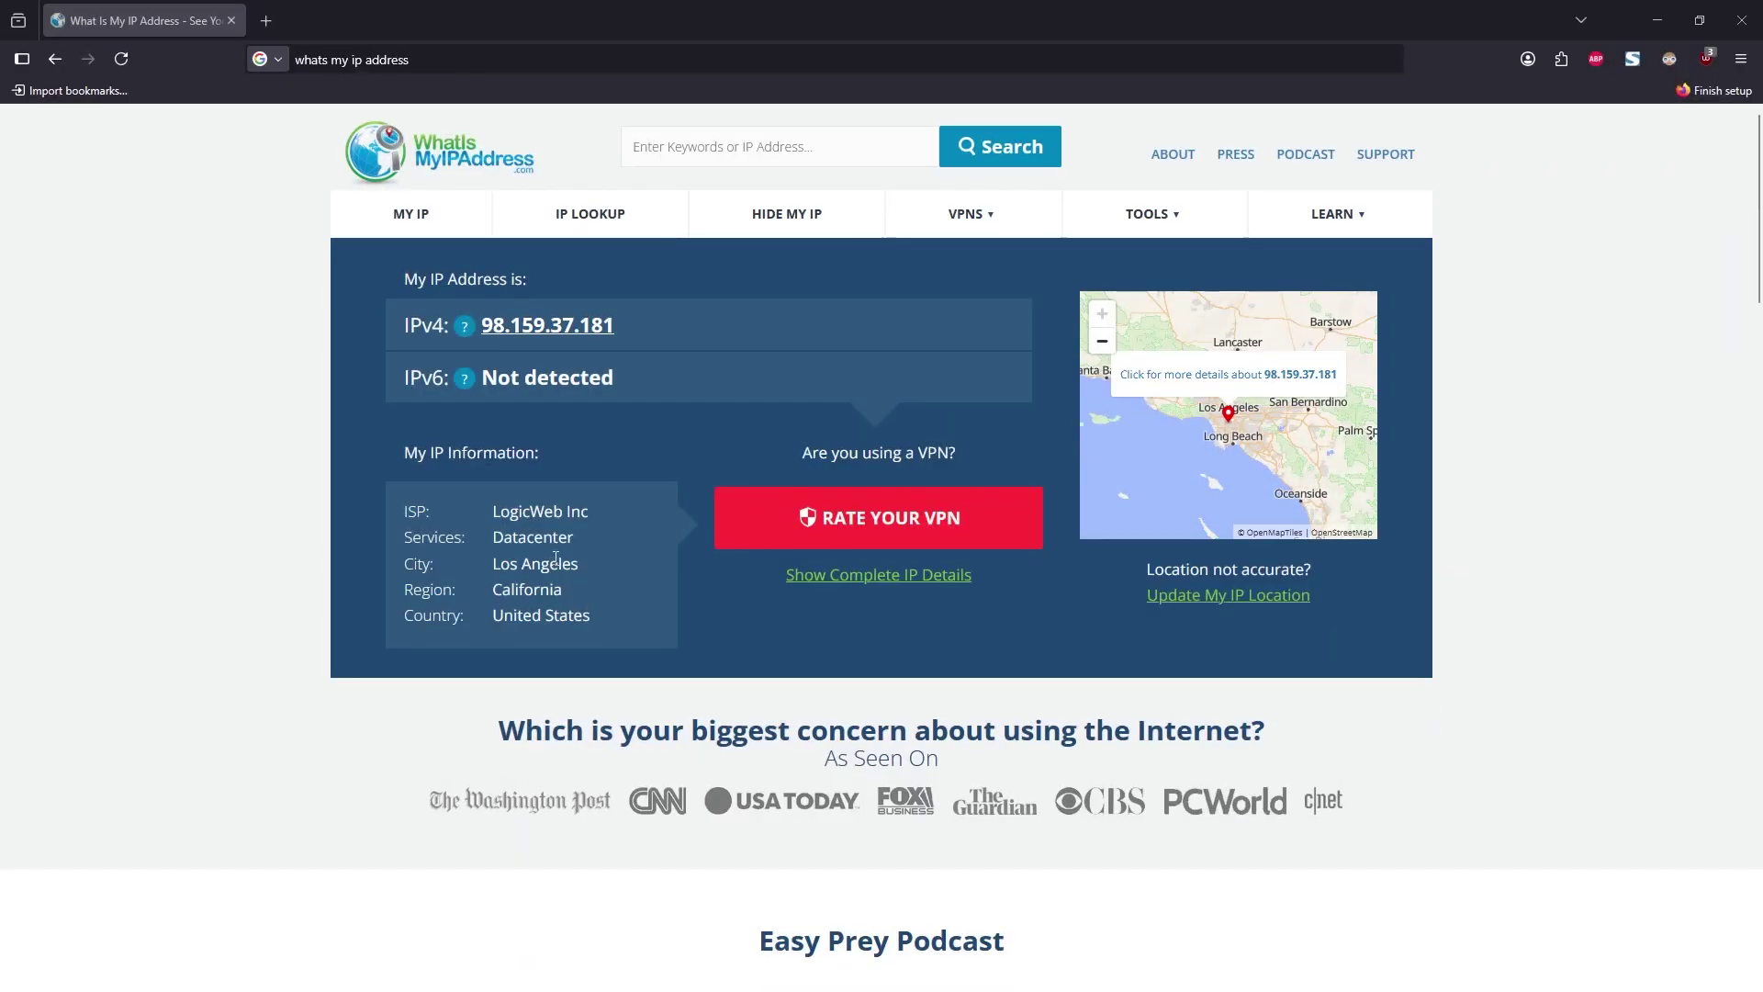
left_click(119, 59)
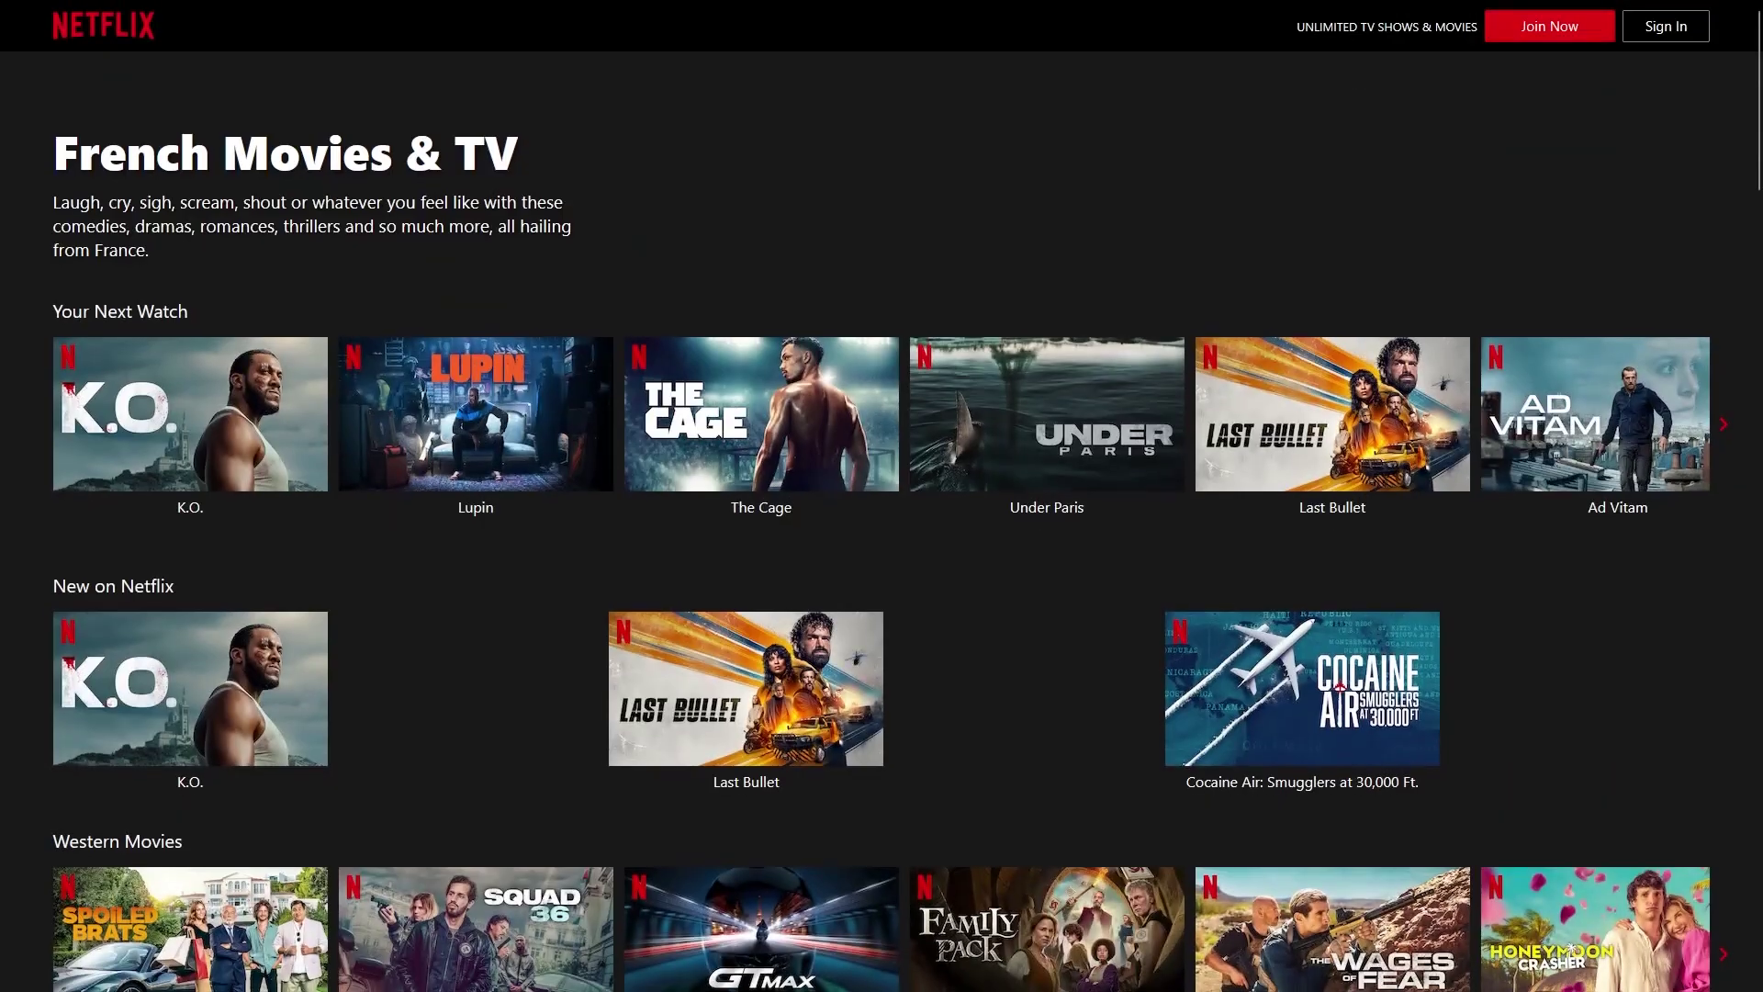
Scroll down through the rows of Netflix's French Movies & TV catalogue.
scroll(881, 496, "down", 1)
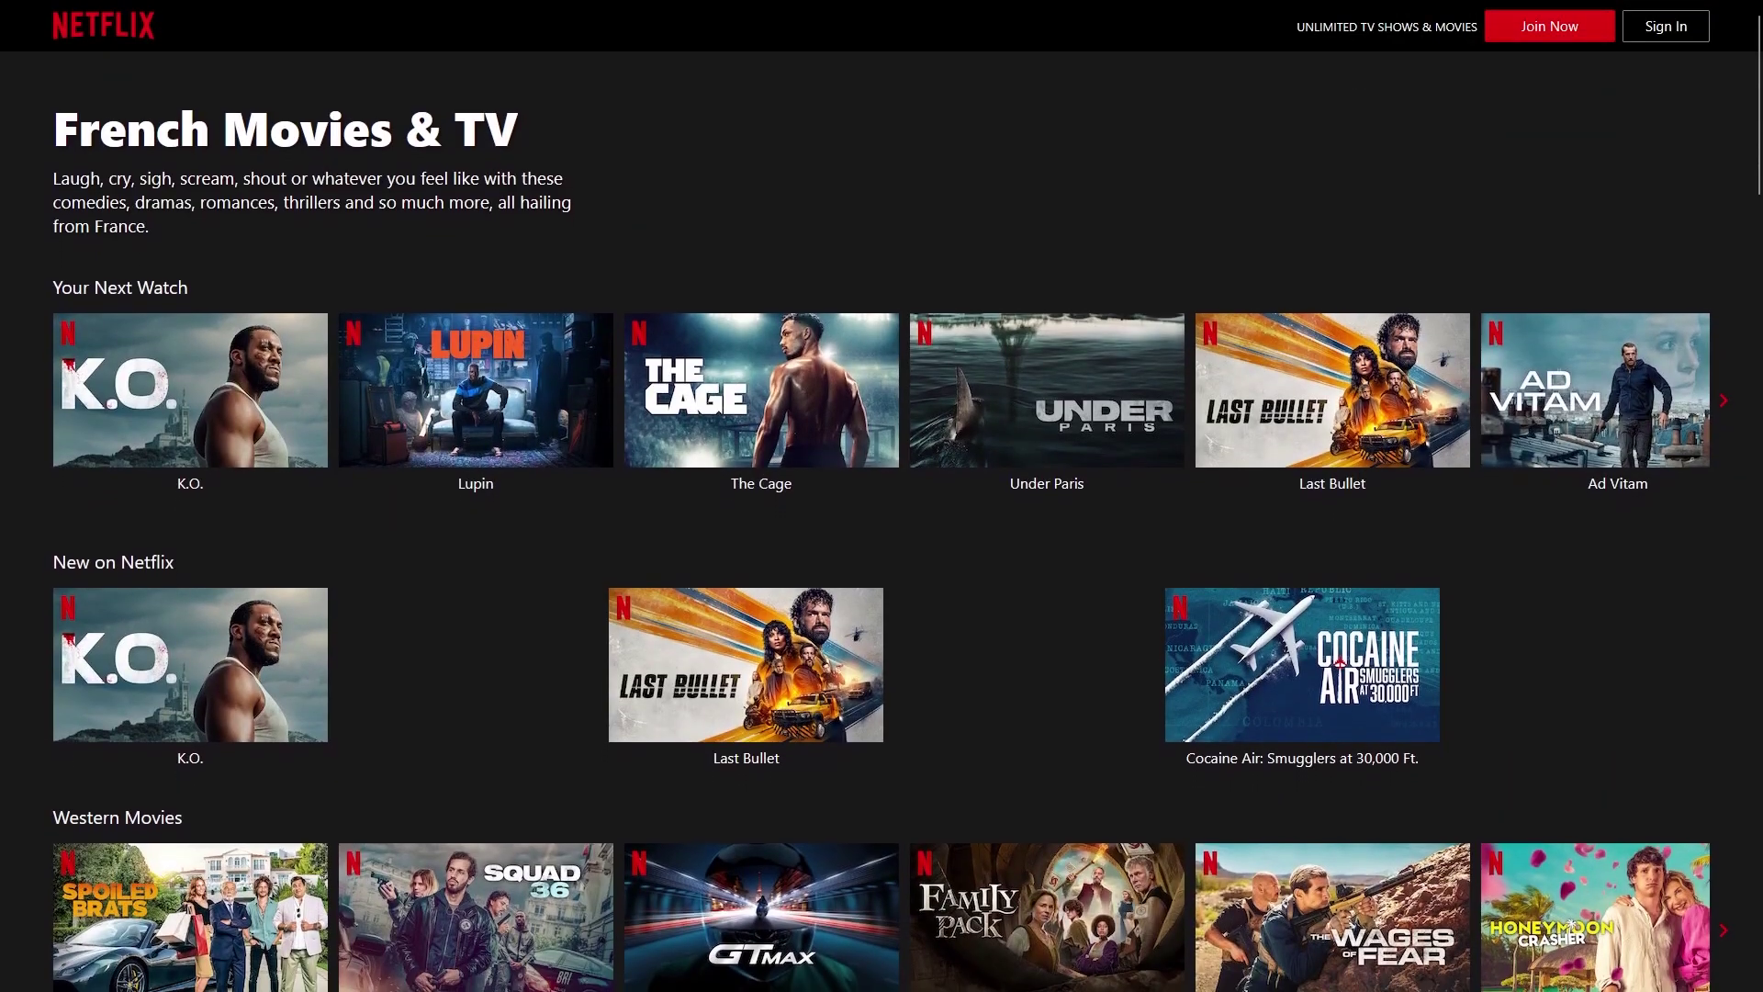
scroll(882, 495, "down", 1)
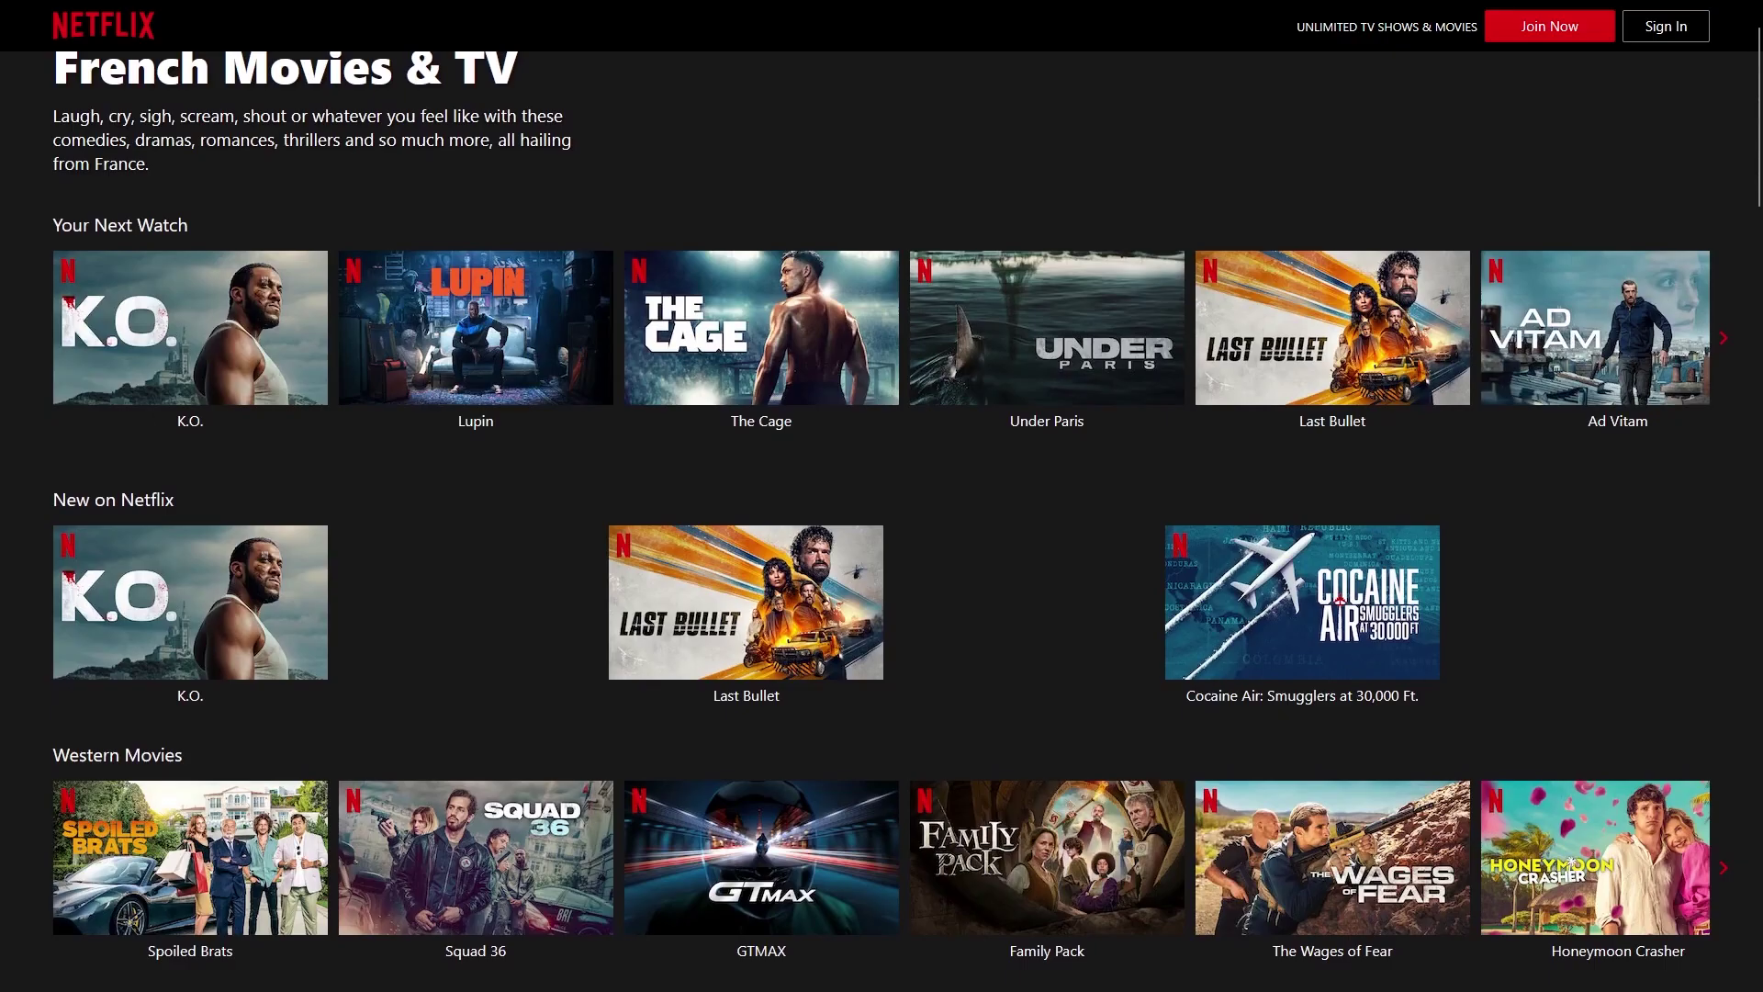
scroll(881, 496, "down", 1)
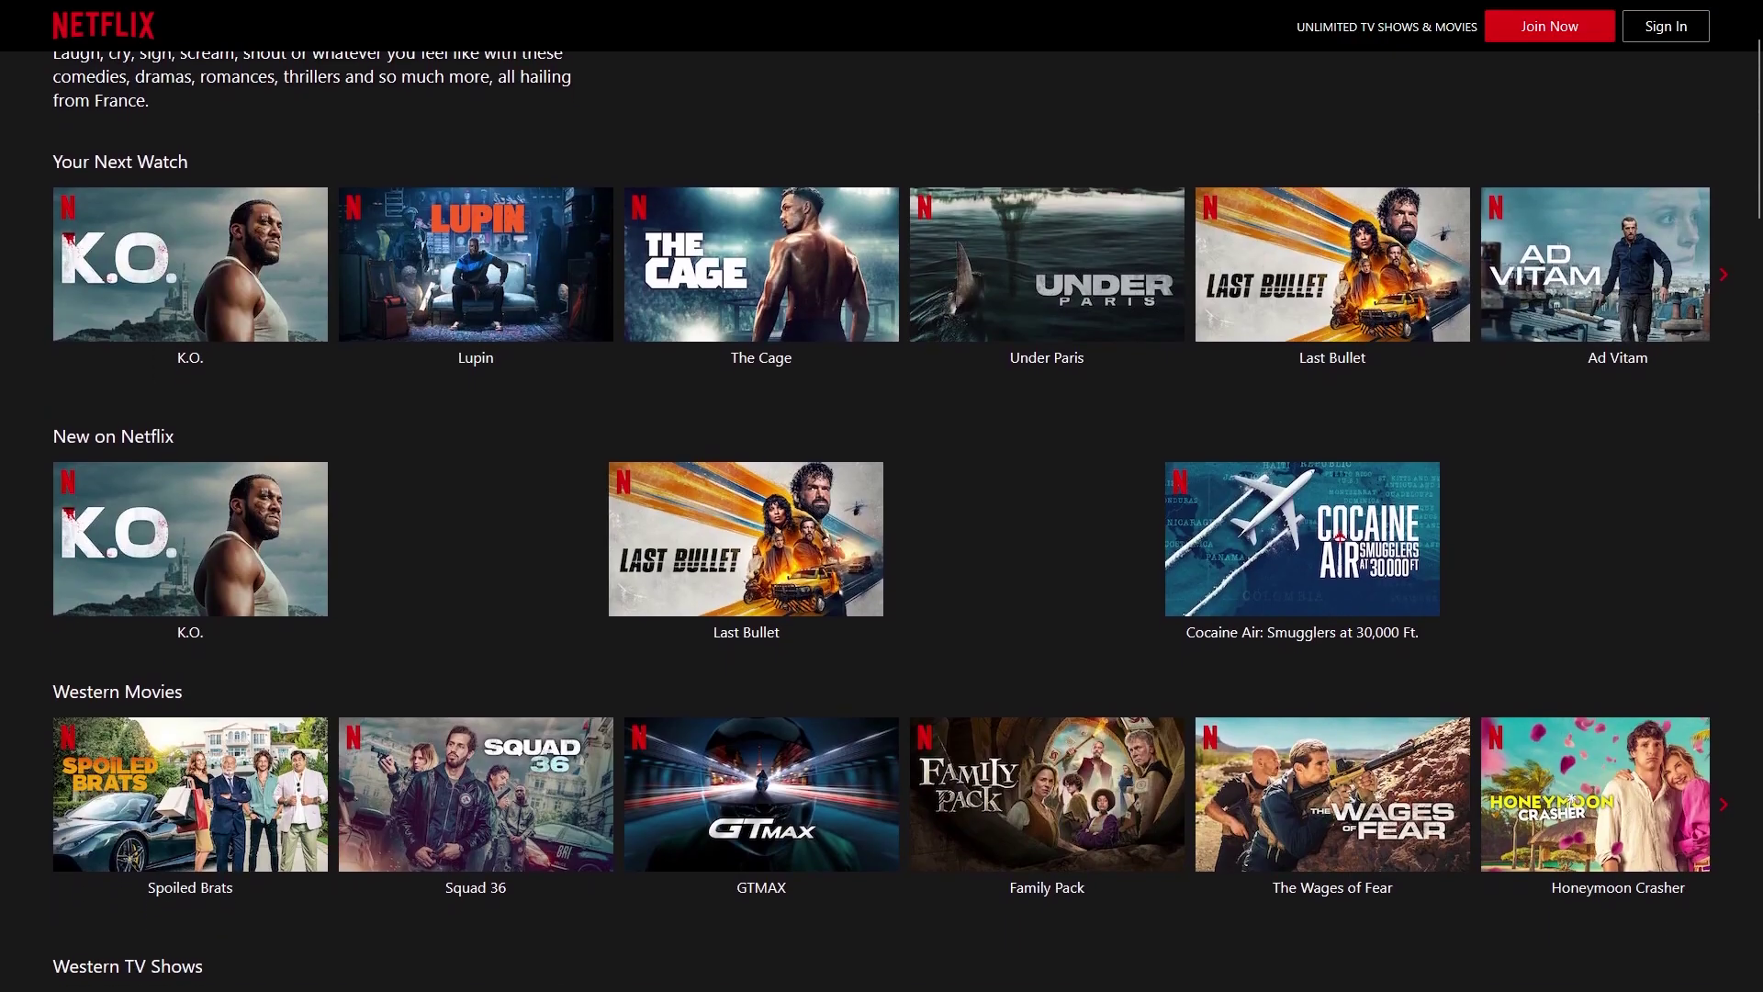
scroll(881, 496, "down", 1)
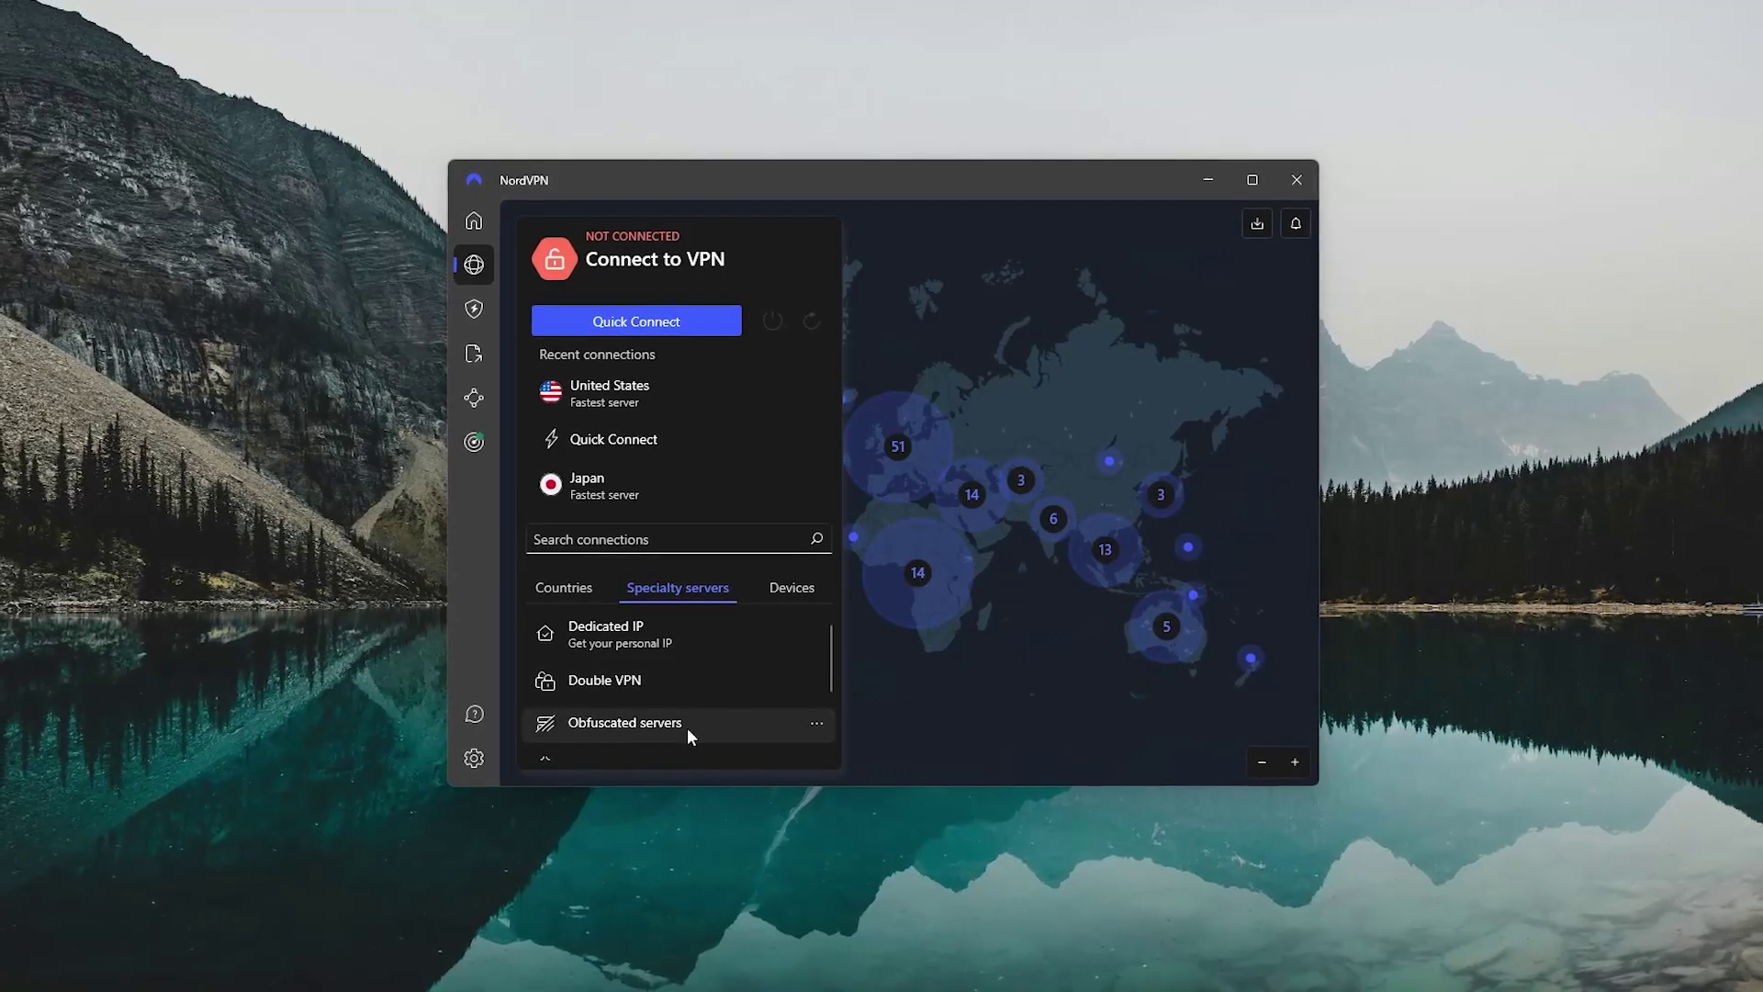
Check which countries NordVPN's Obfuscated servers offer in the Country dropdown.
left_click(816, 723)
left_click(1119, 718)
scroll(1099, 790, "down", 4)
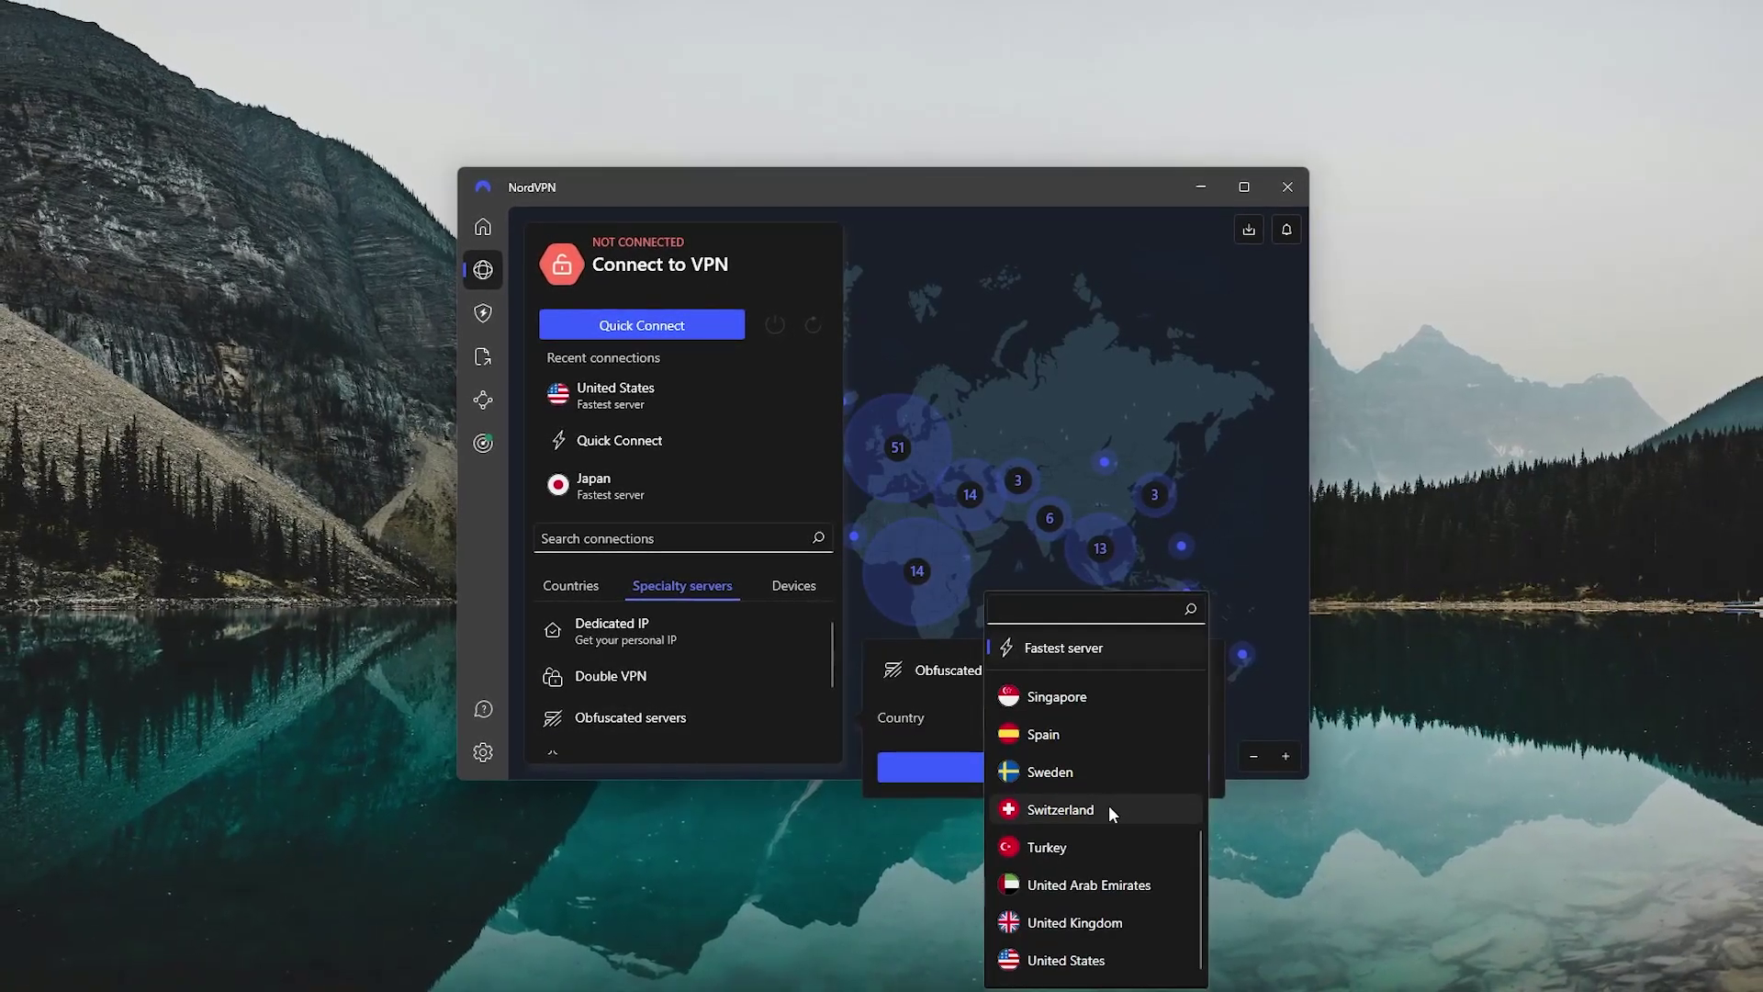
scroll(1109, 804, "up", 5)
Switch to NordVPN's full Countries list and scroll down through it.
left_click(573, 585)
scroll(716, 684, "down", 6)
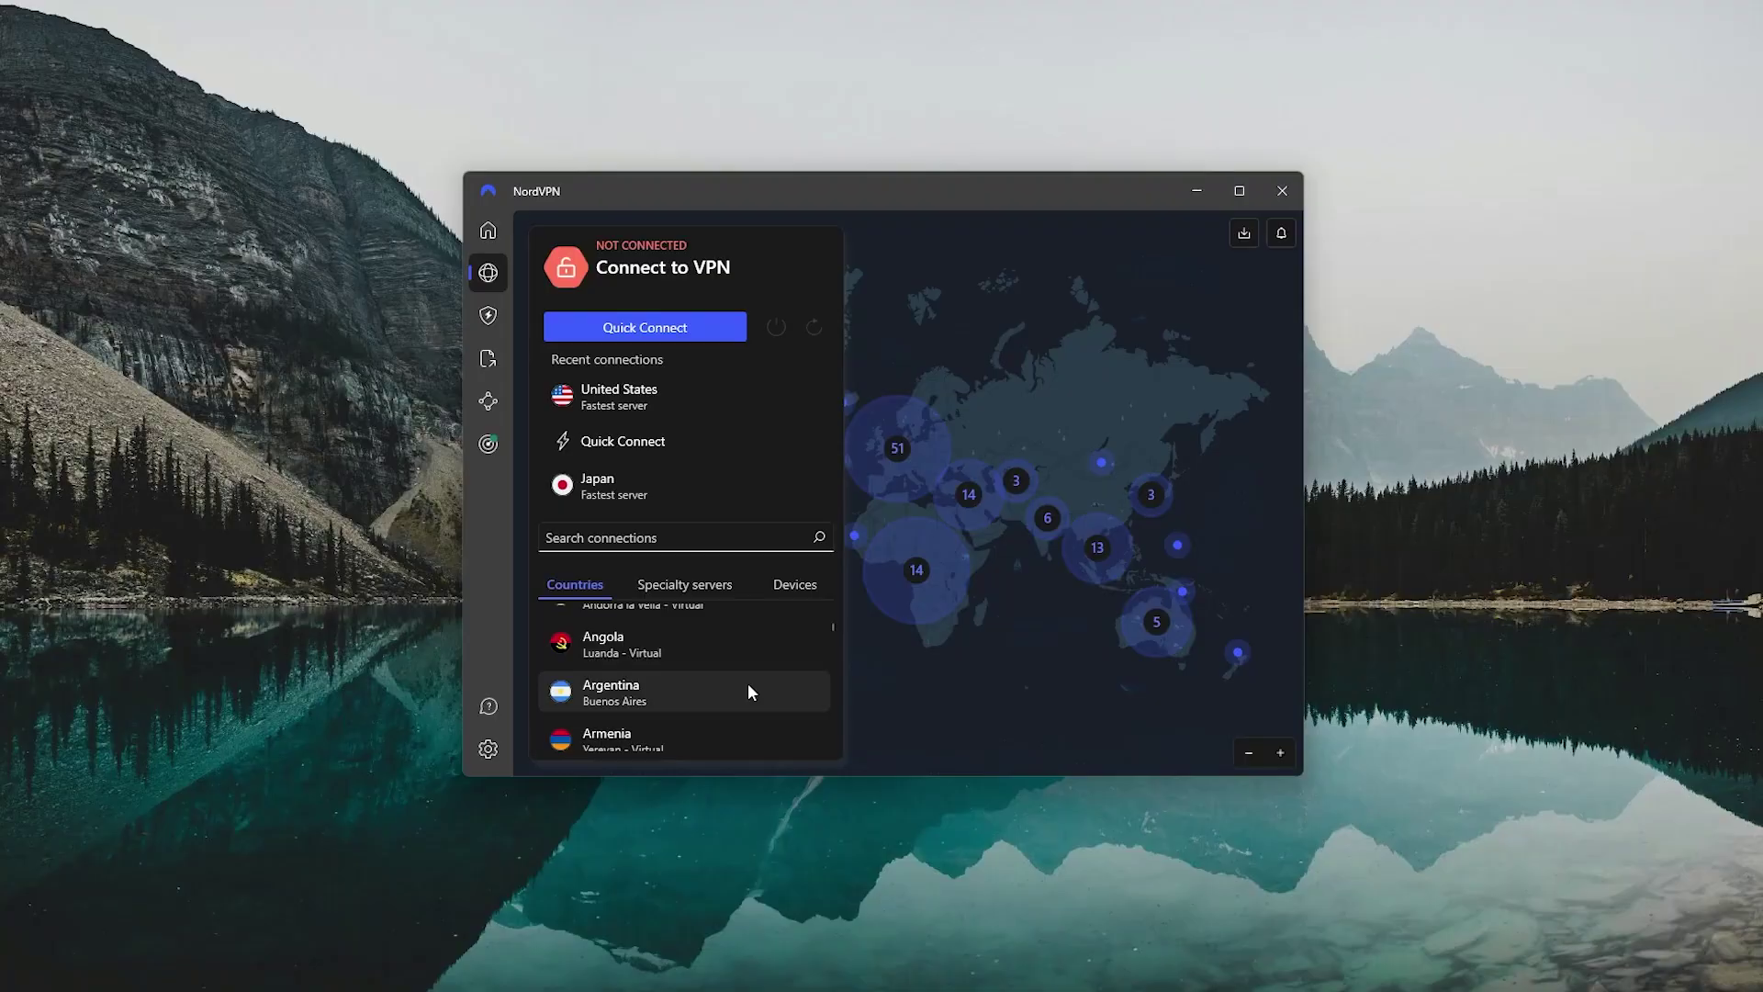
scroll(653, 696, "down", 7)
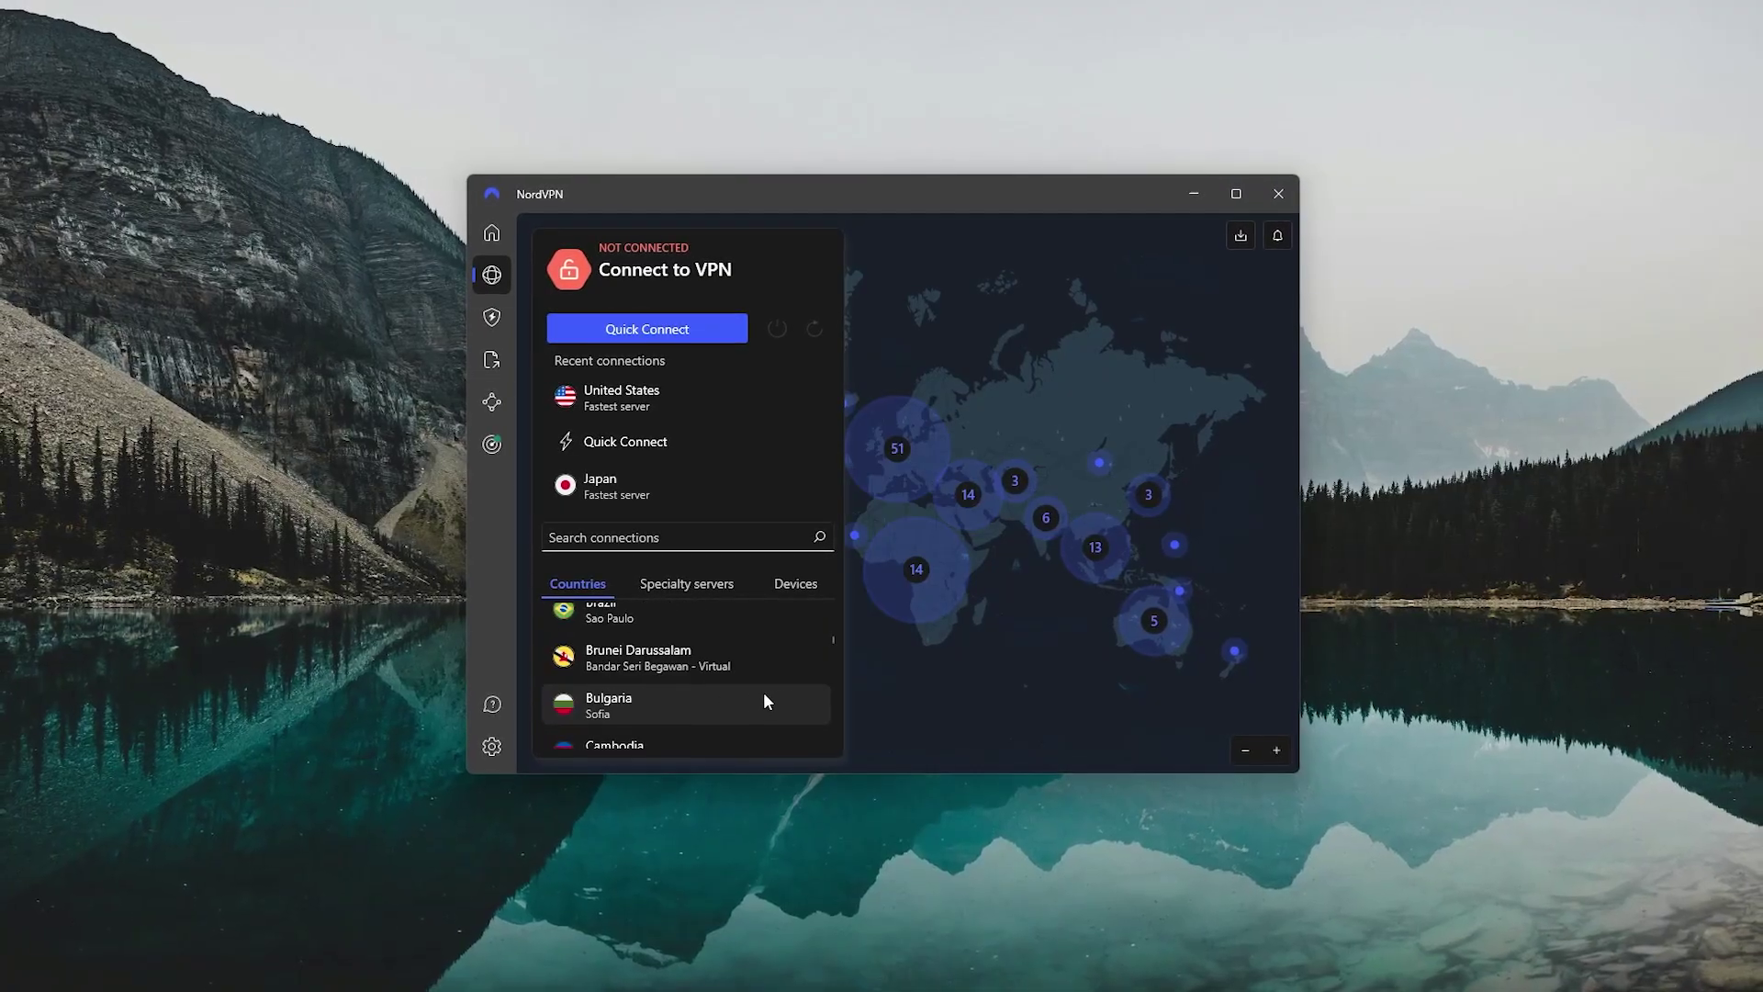
scroll(760, 696, "down", 3)
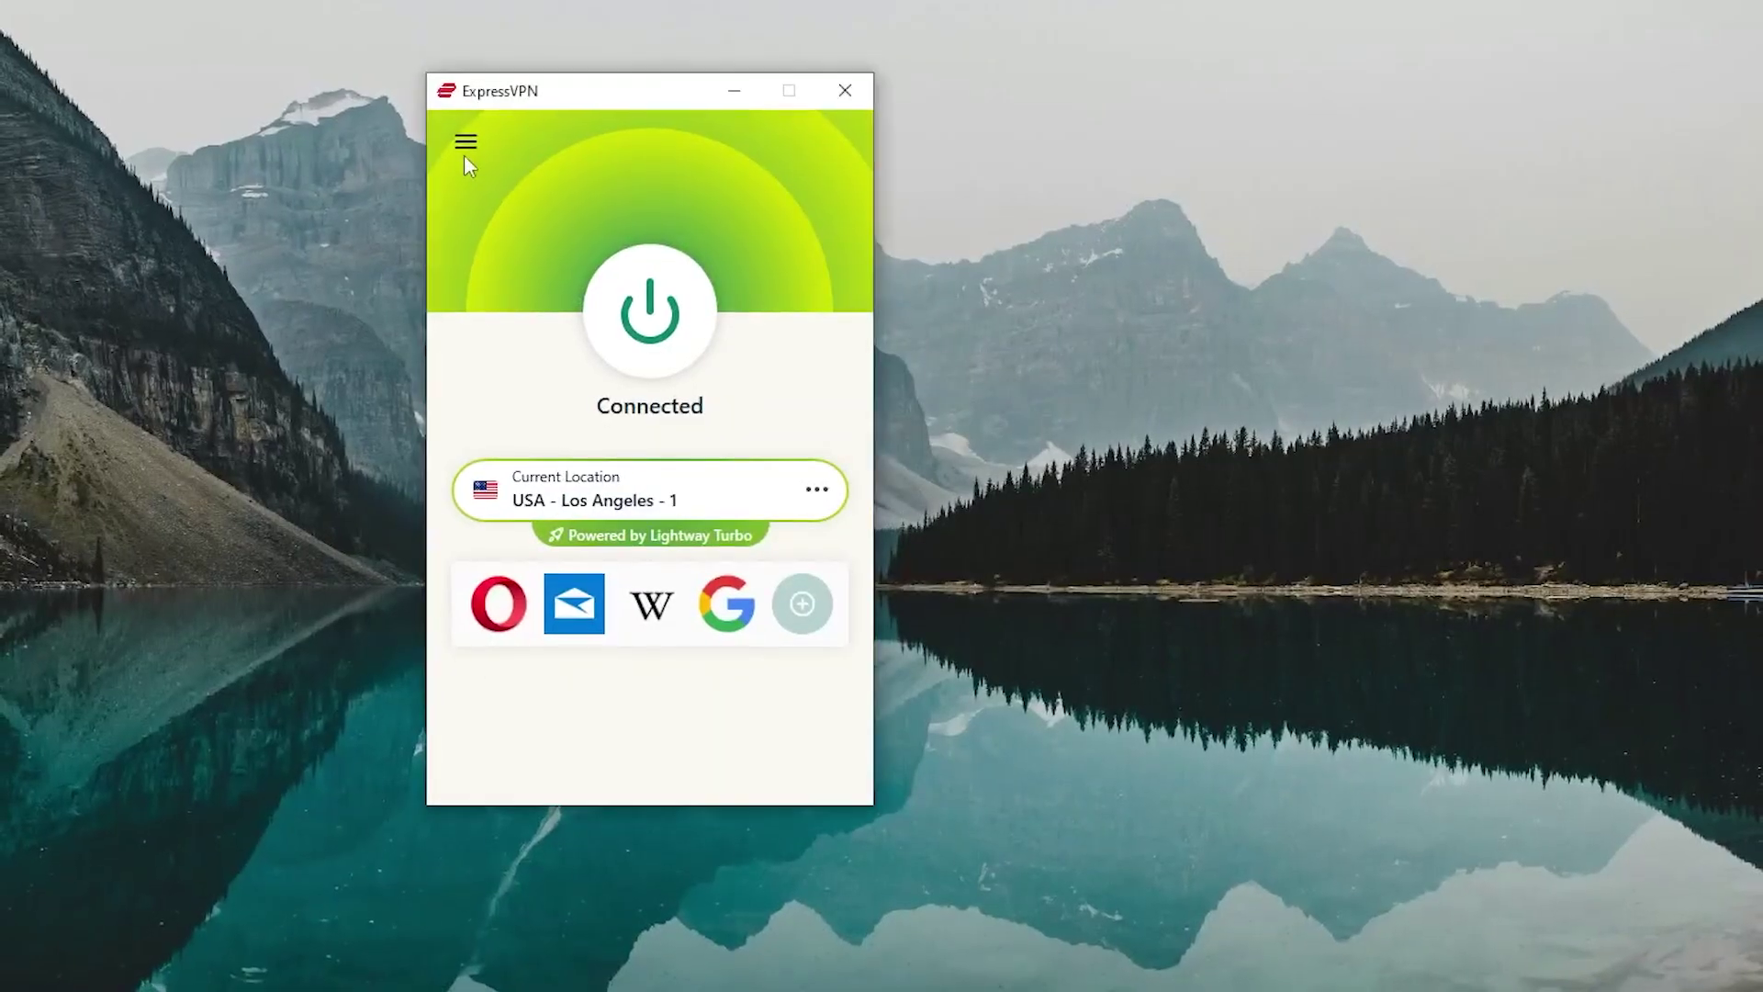
Open the ExpressVPN Options window from the main menu.
left_click(465, 147)
left_click(517, 231)
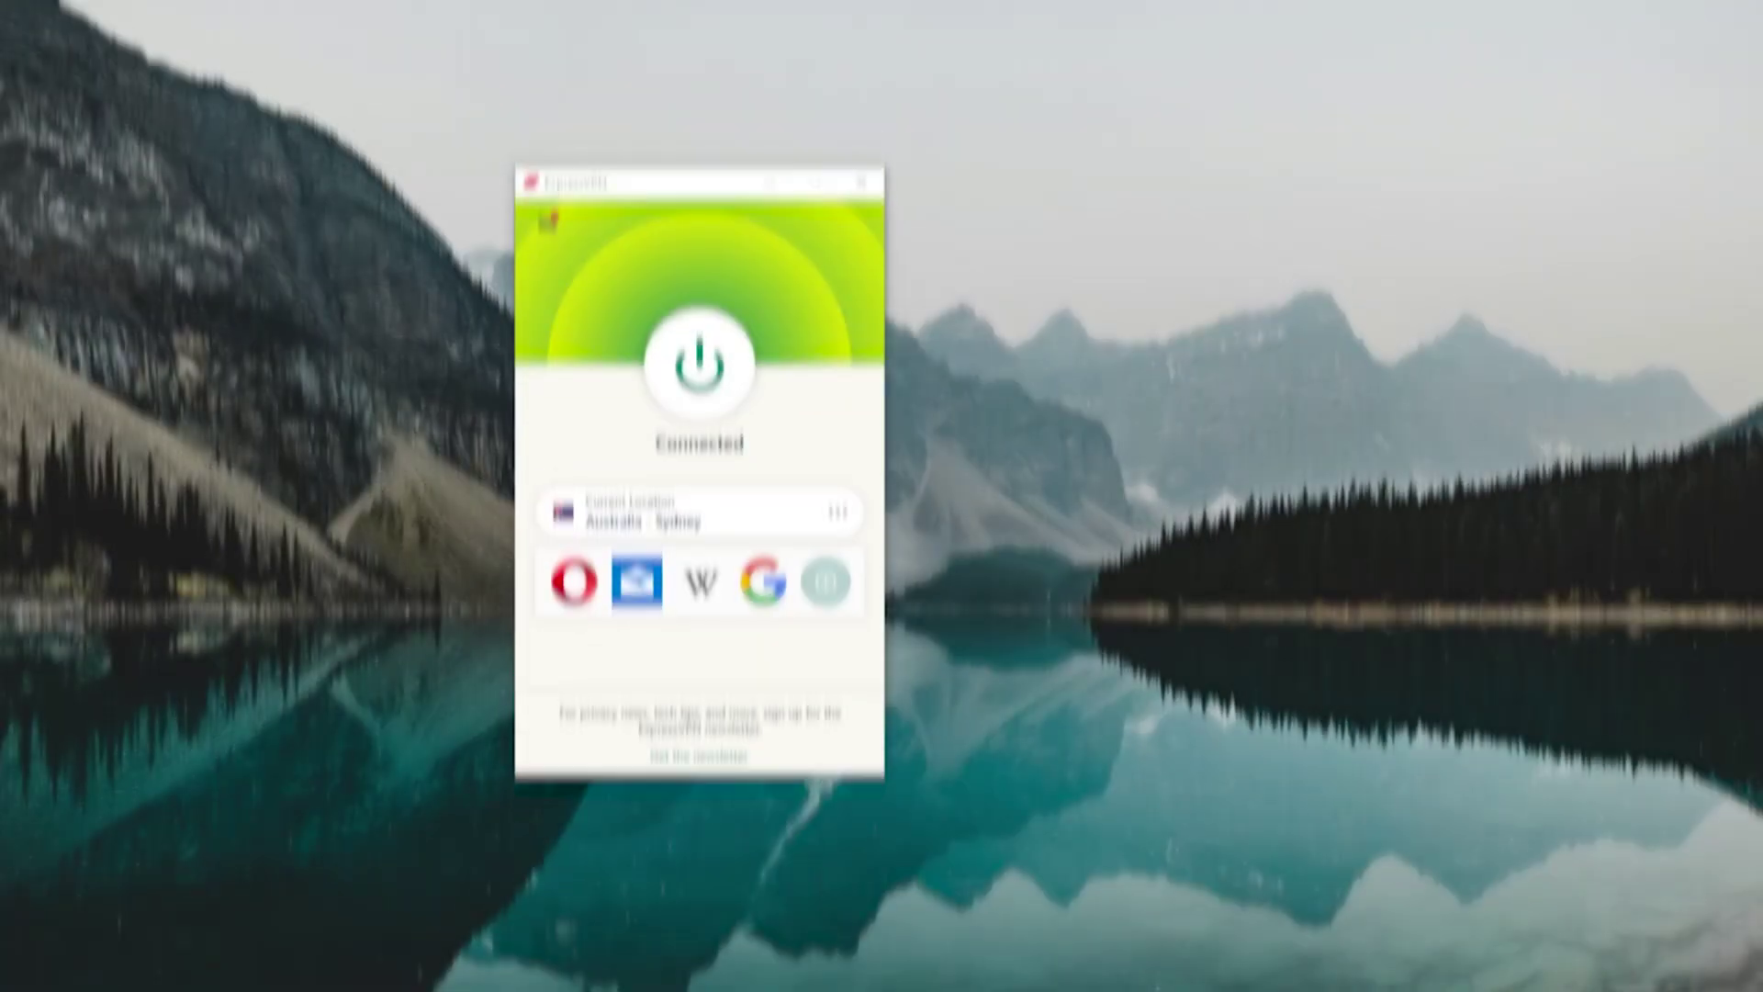
Switch ExpressVPN from Australia - Sydney to United States, then to New Zealand.
left_click(838, 515)
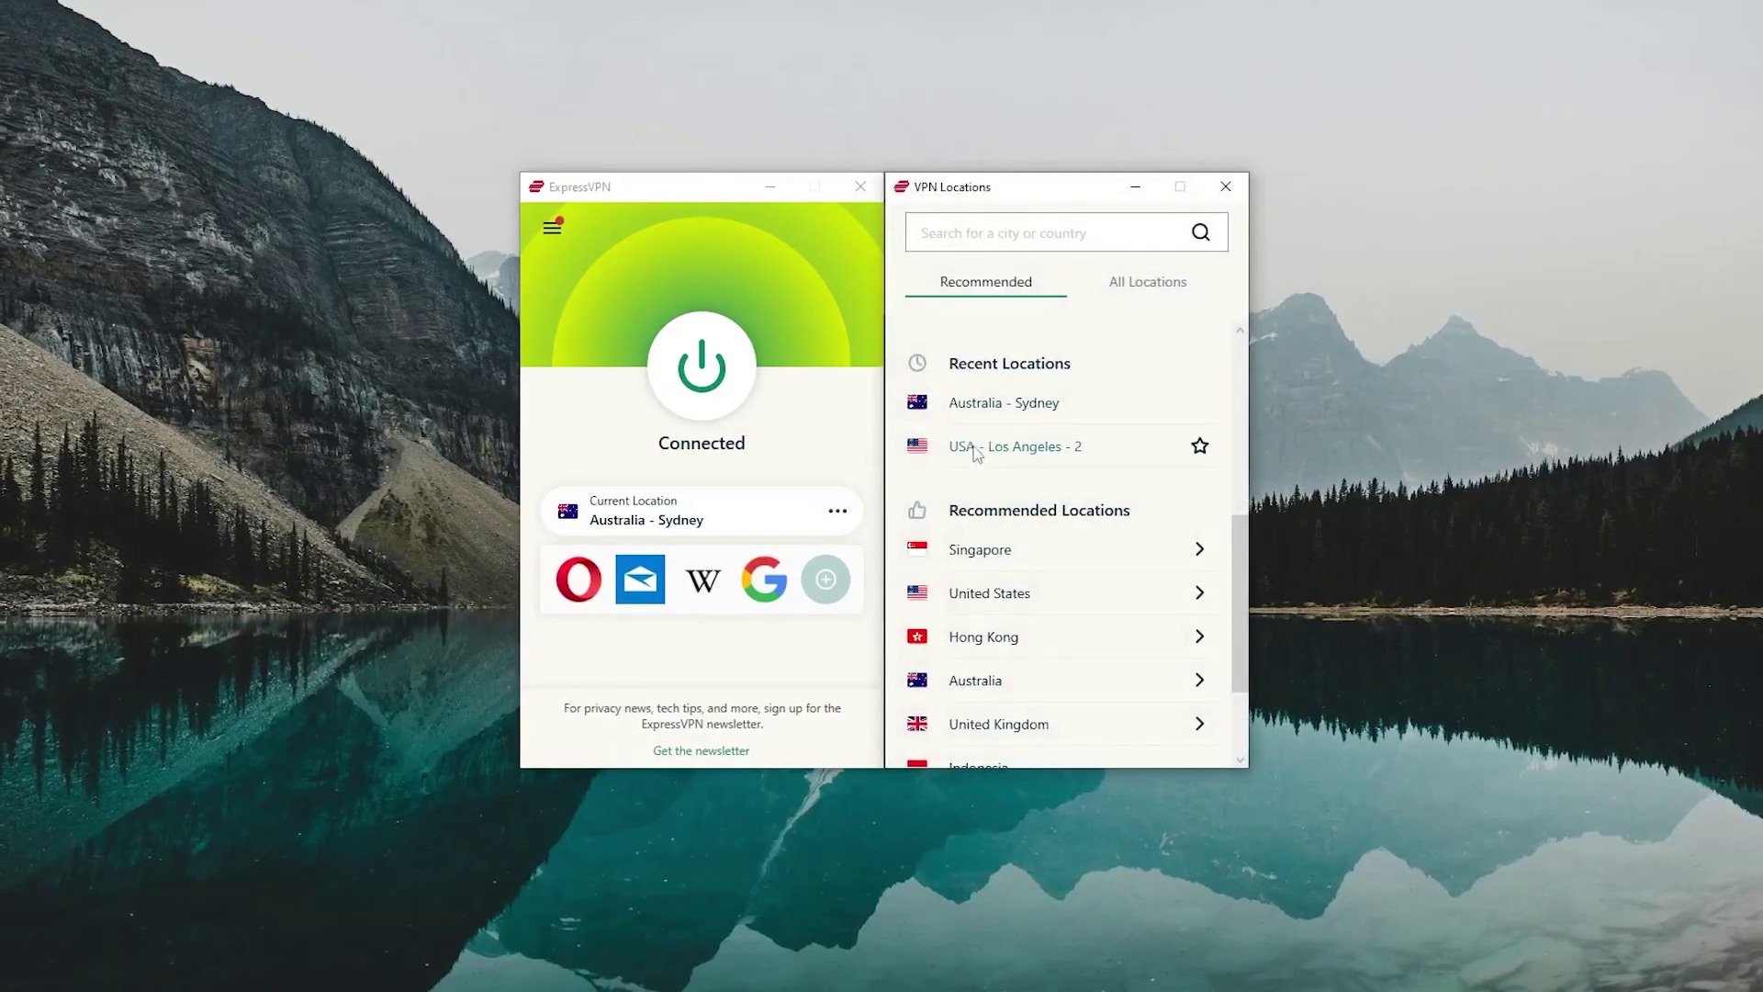
scroll(987, 570, "down", 1)
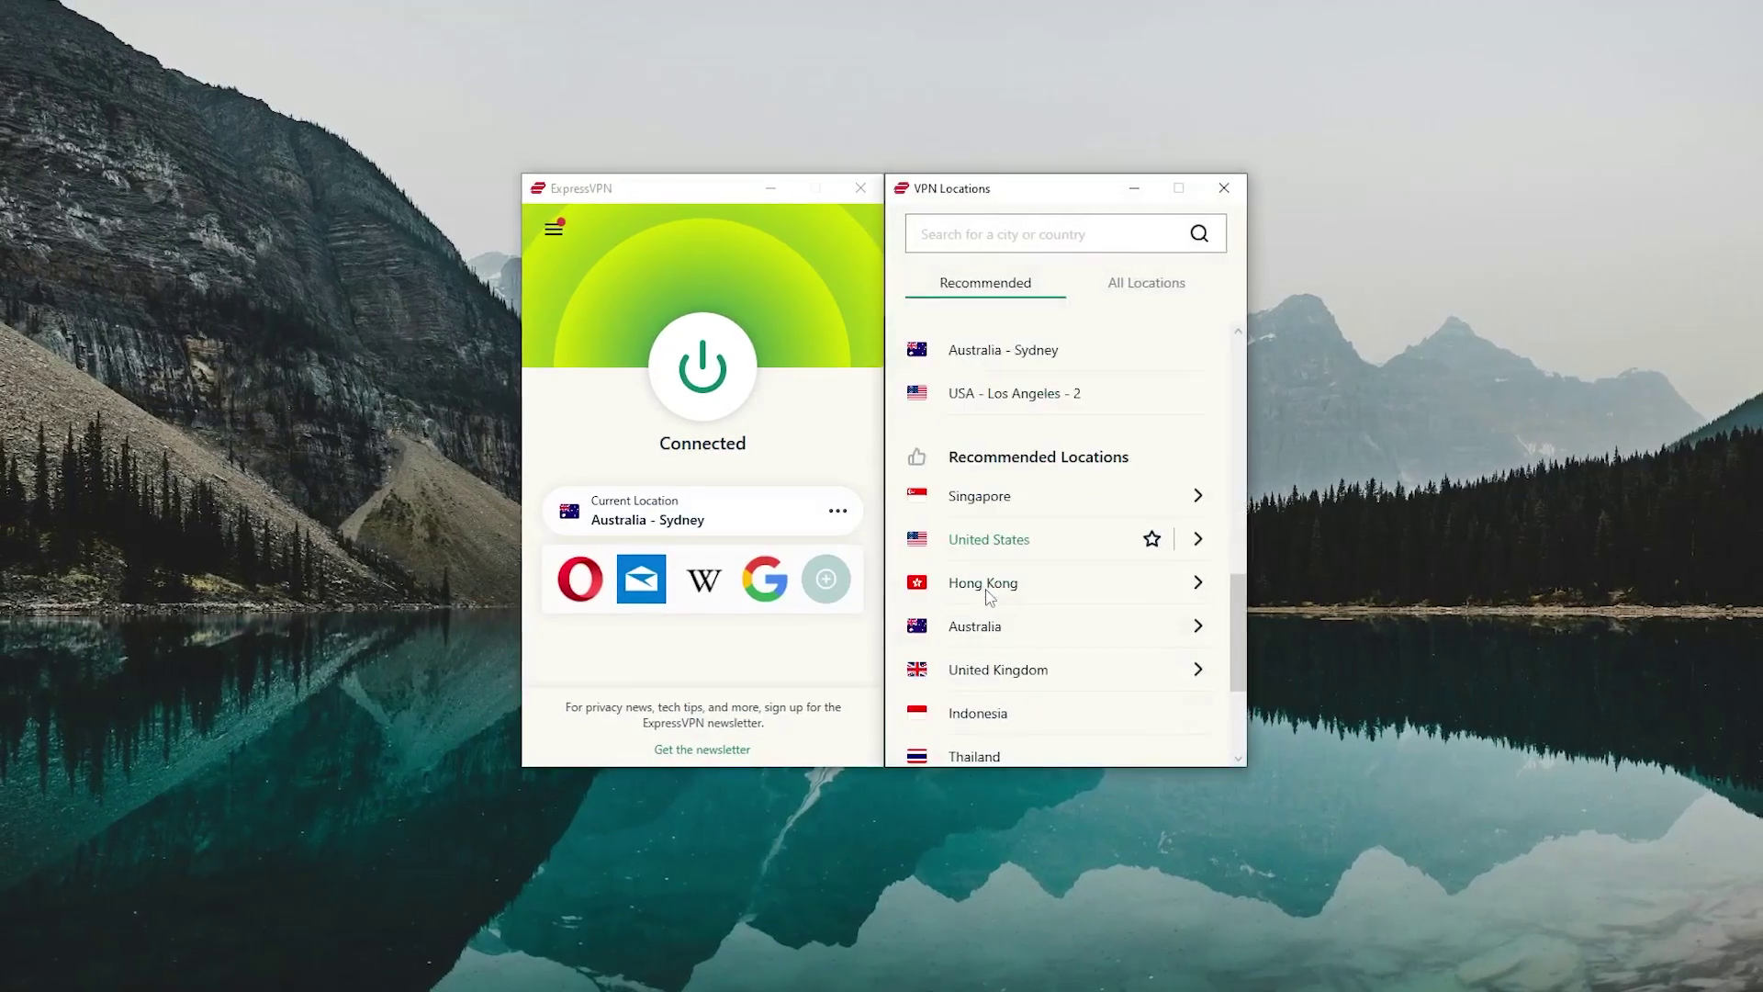
double_click(986, 539)
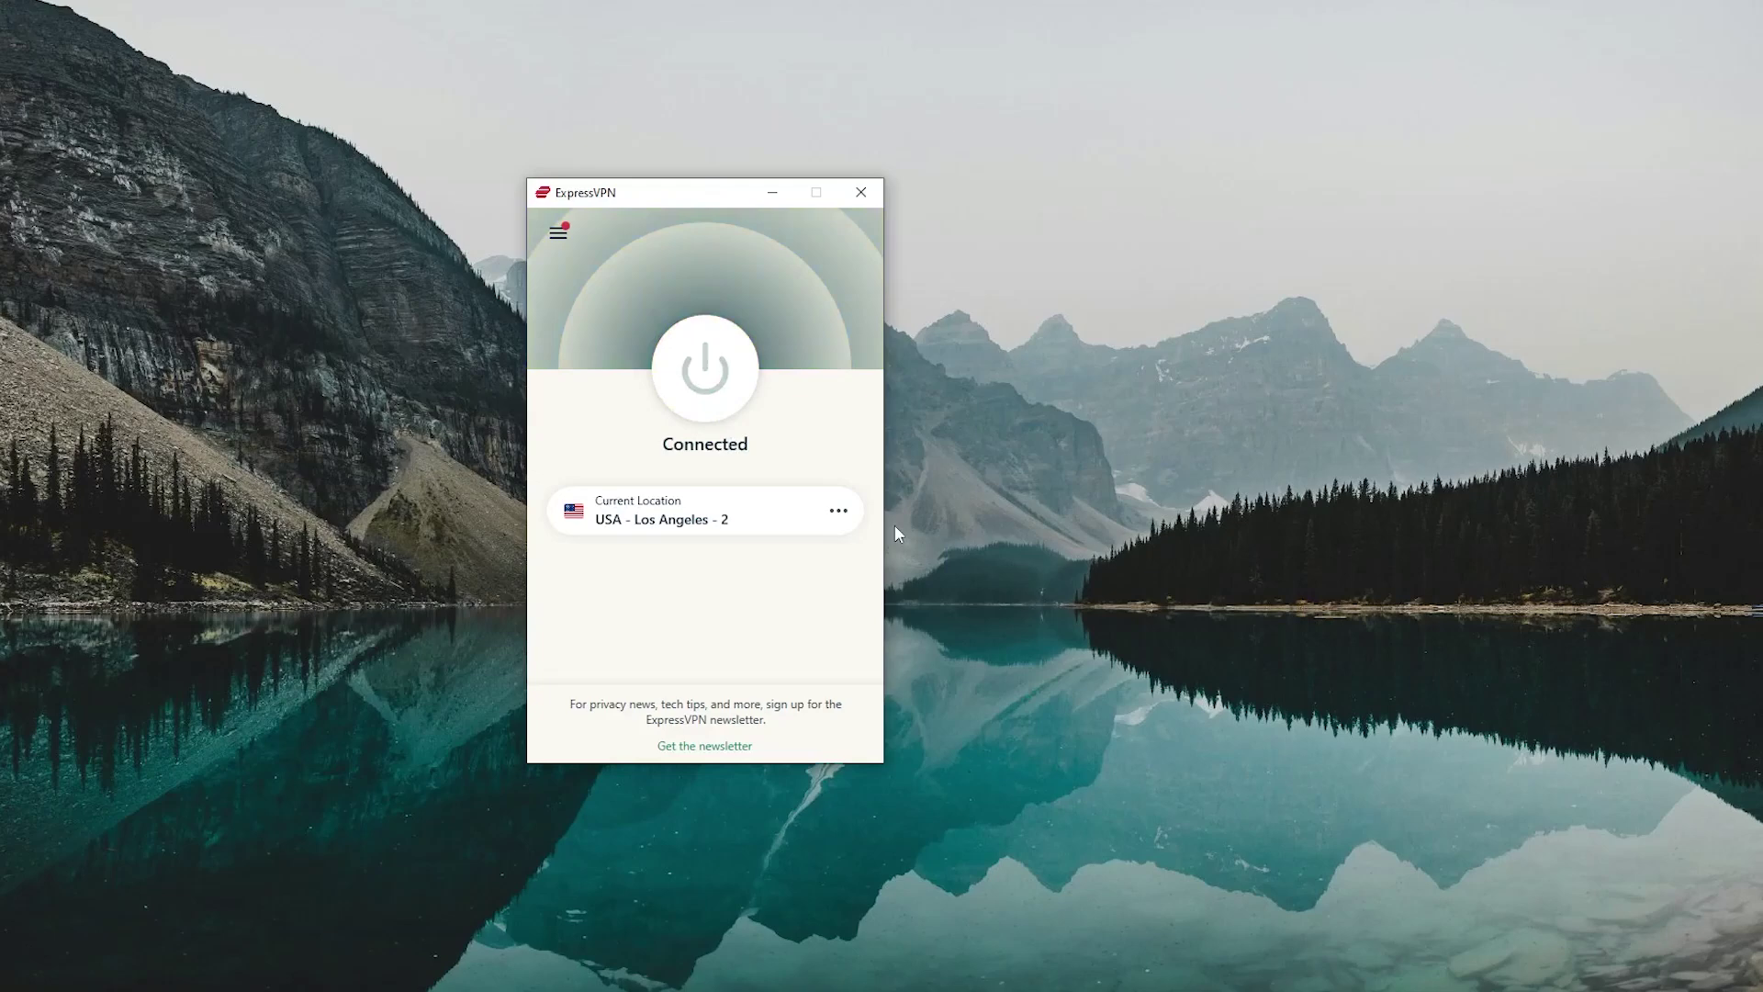
left_click(838, 511)
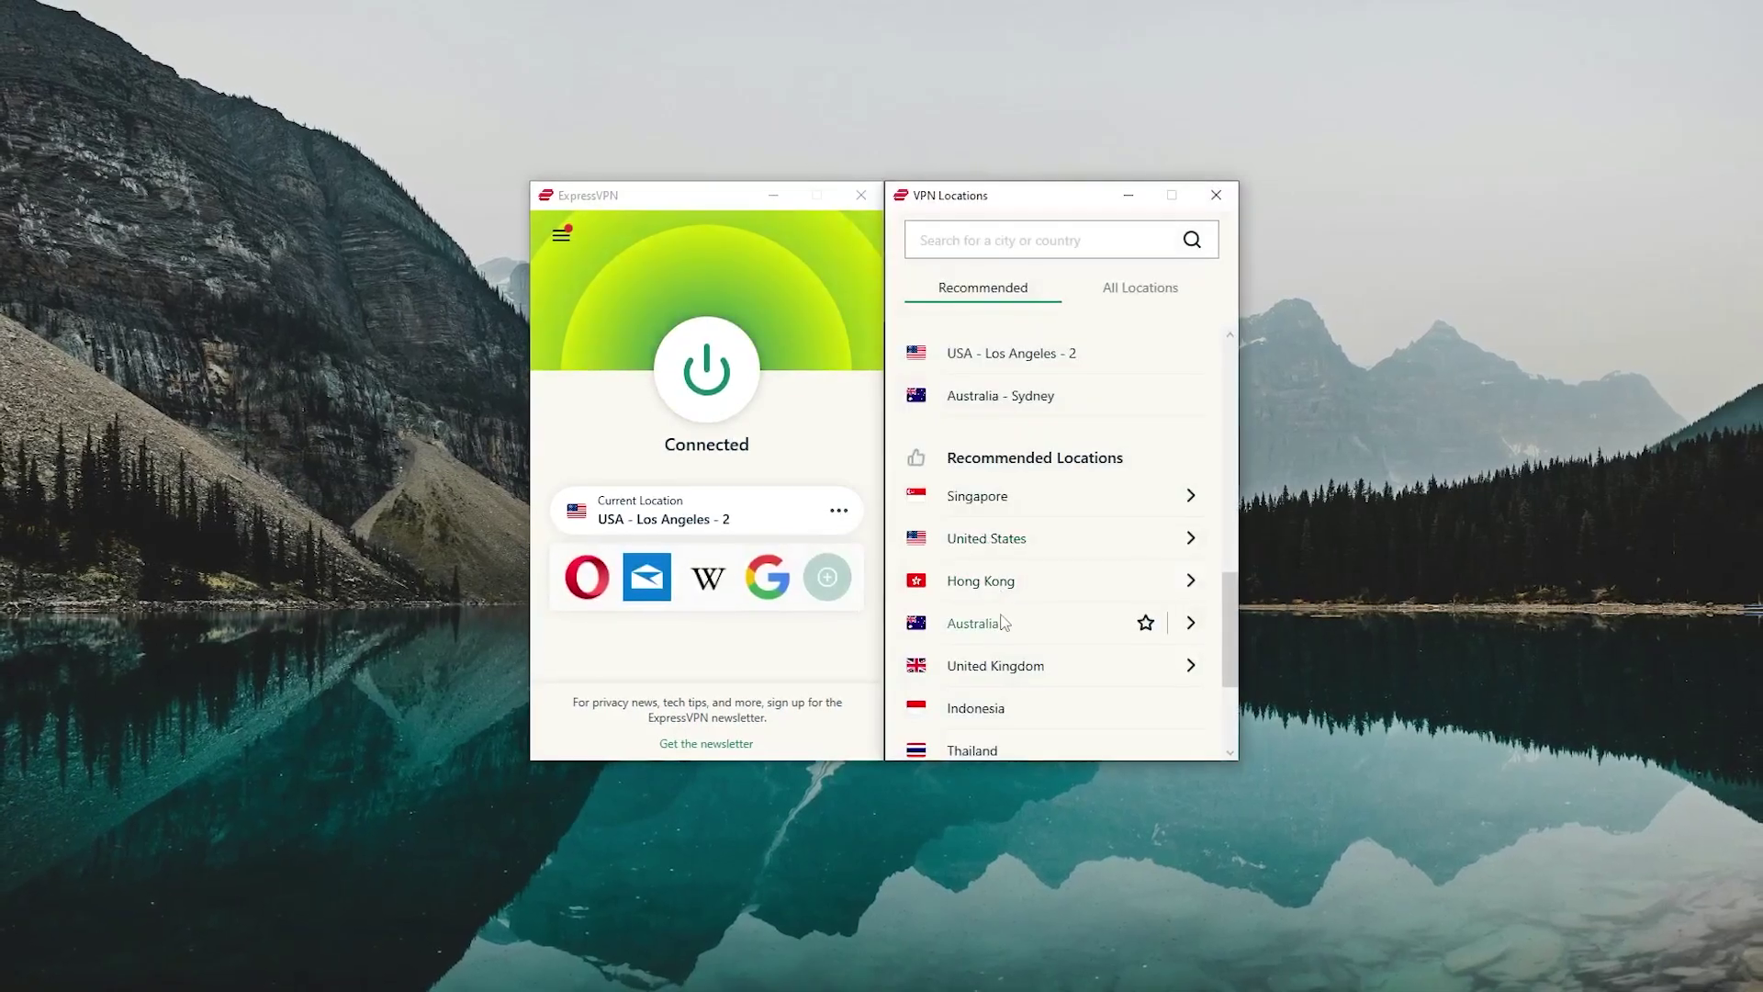
scroll(978, 752, "down", 2)
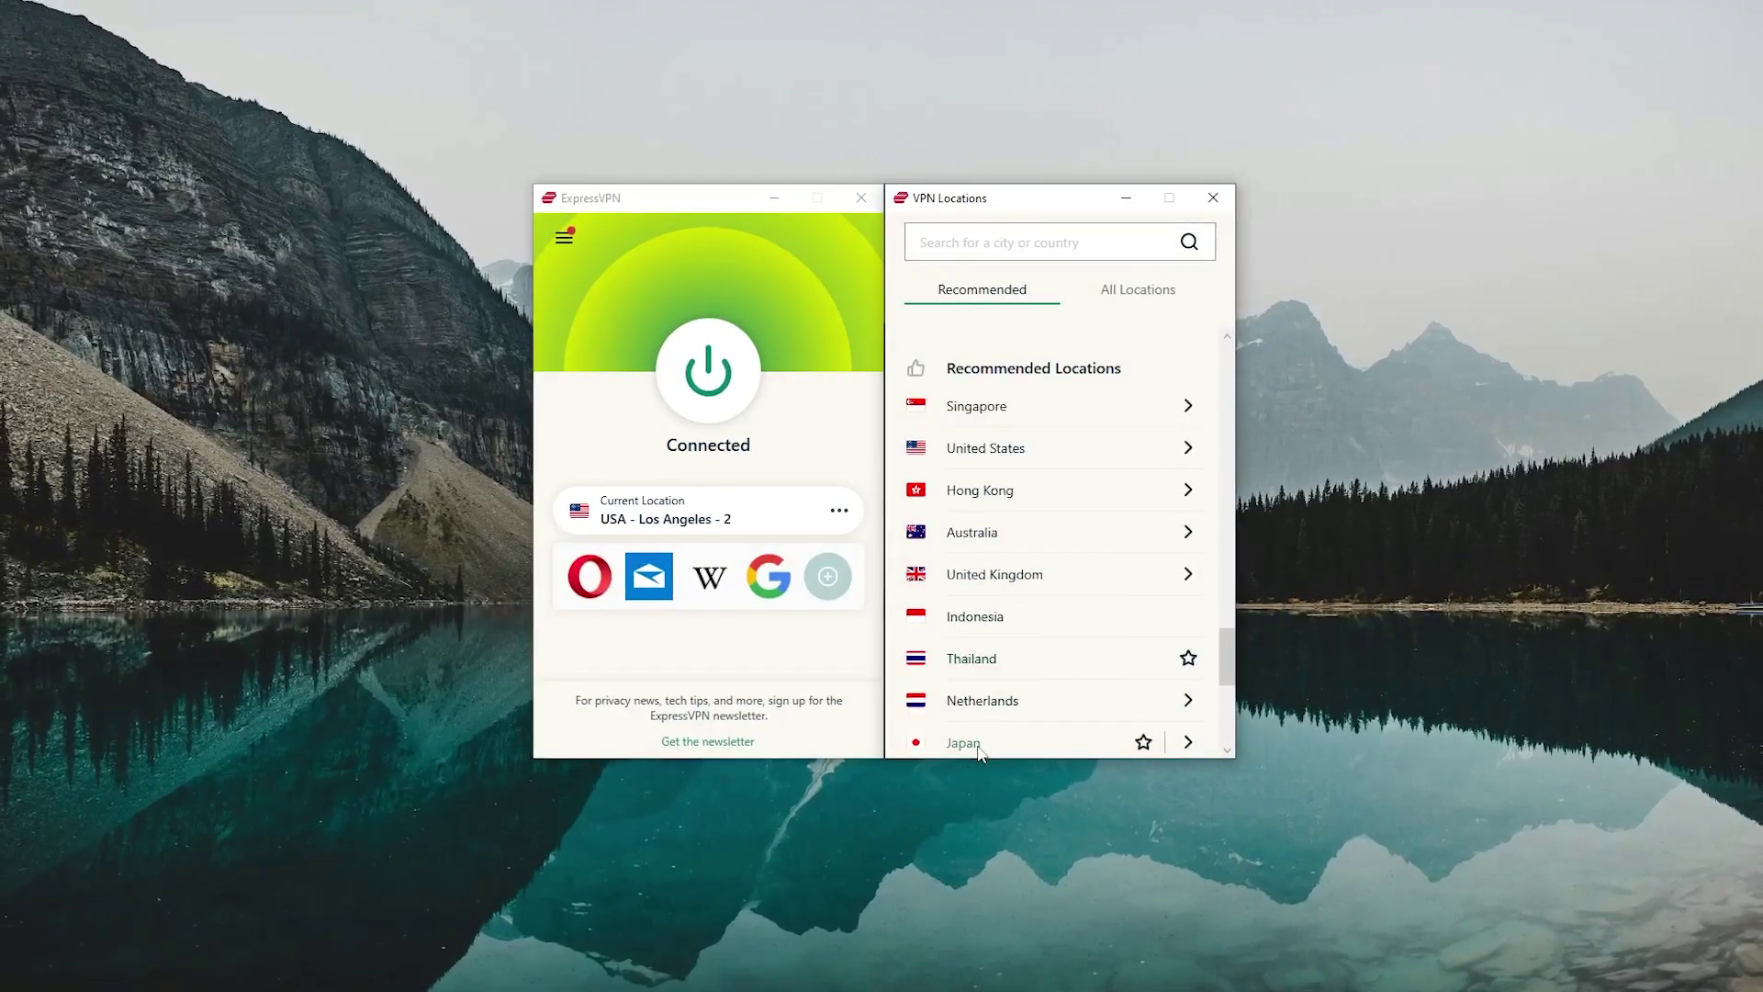
scroll(982, 710, "down", 1)
left_click(980, 731)
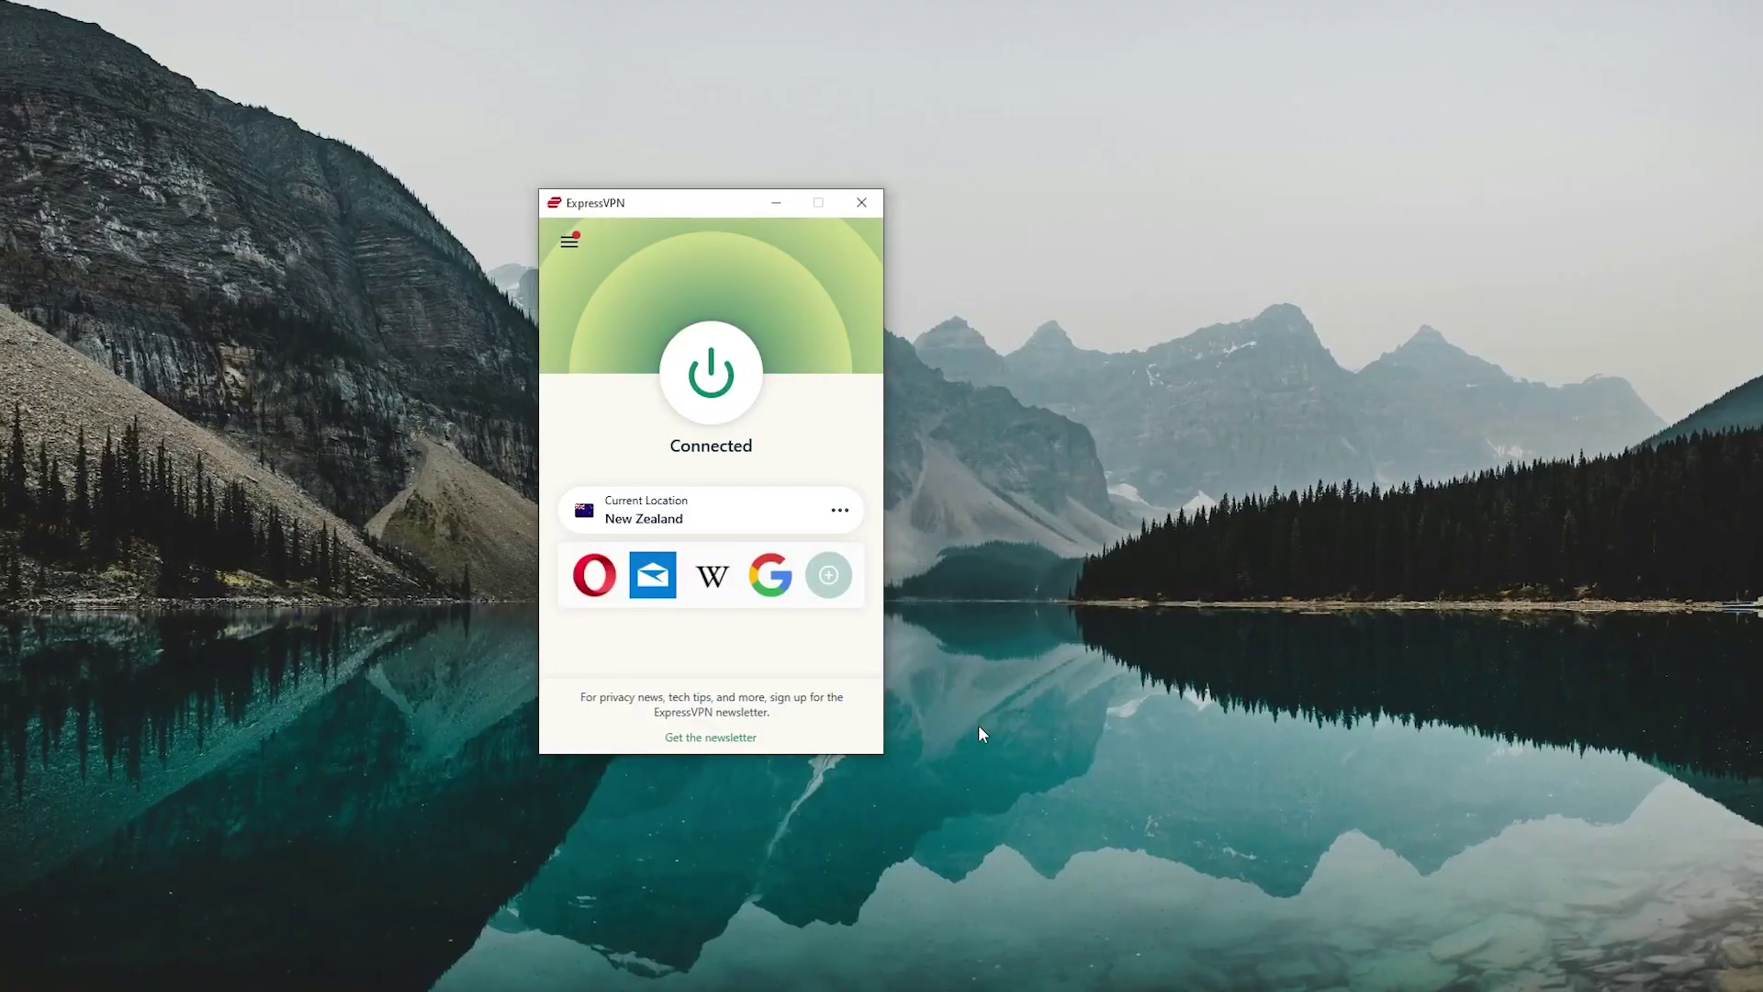
Connect to USA - Los Angeles - 1 via All Locations > United States.
left_click(697, 510)
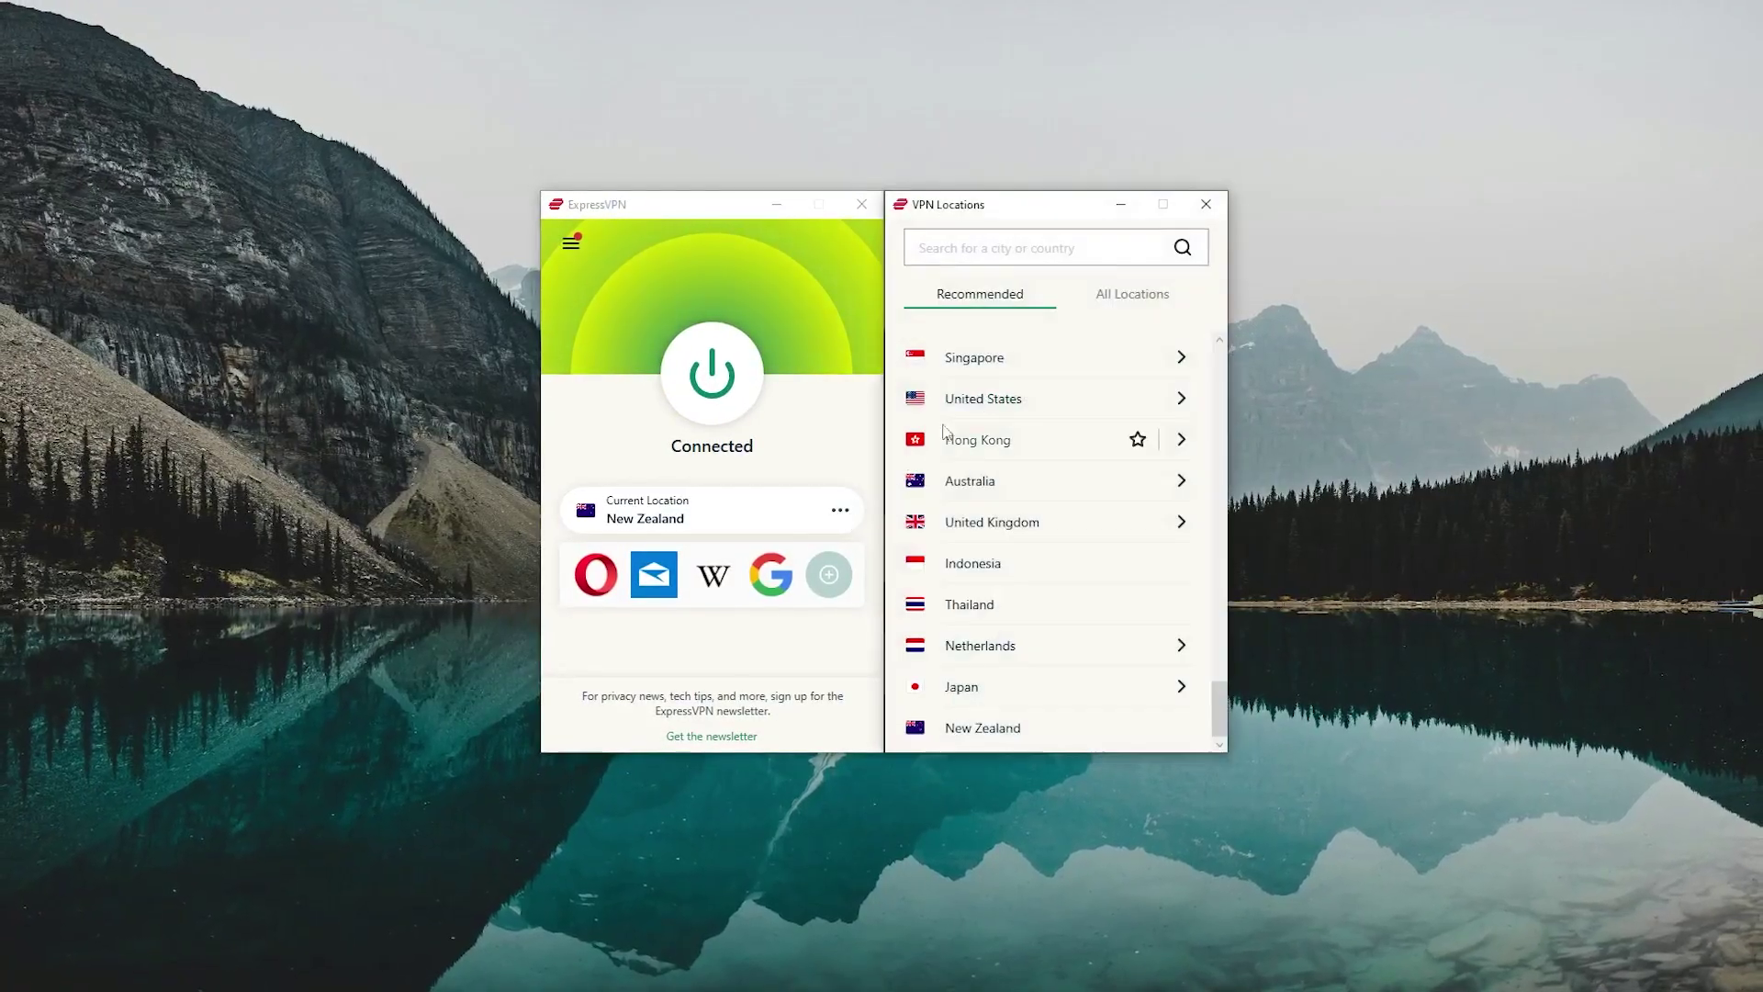
left_click(1102, 296)
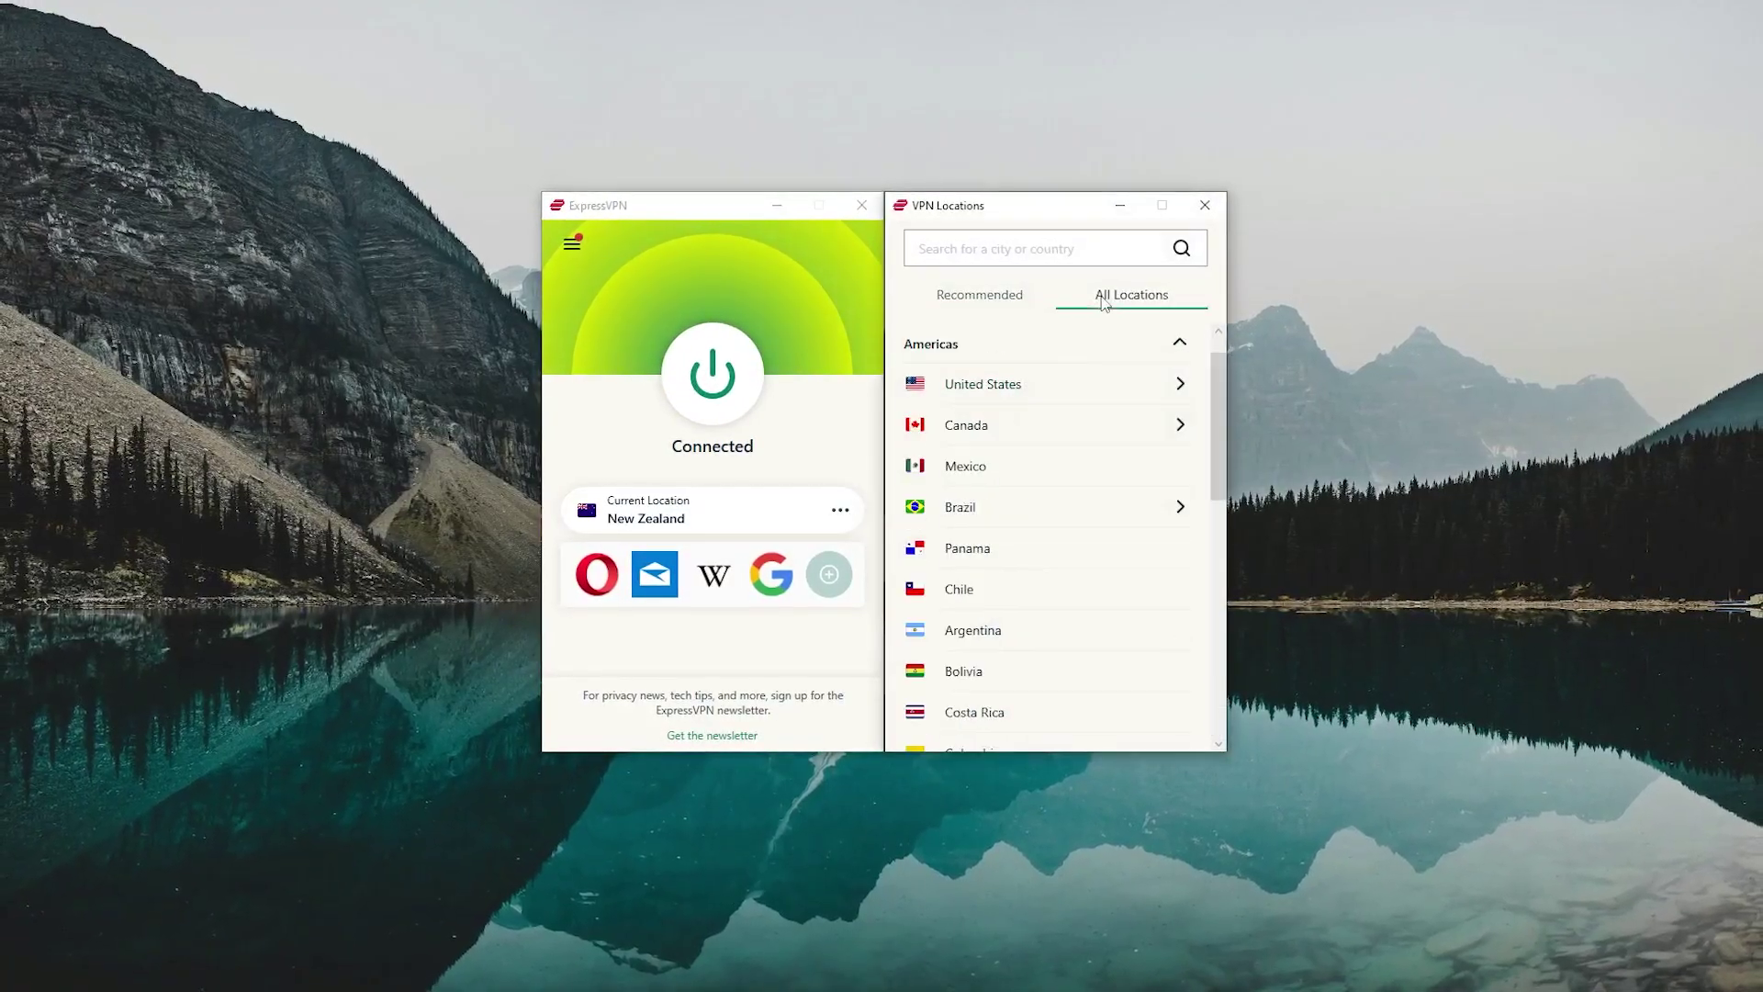
left_click(1178, 386)
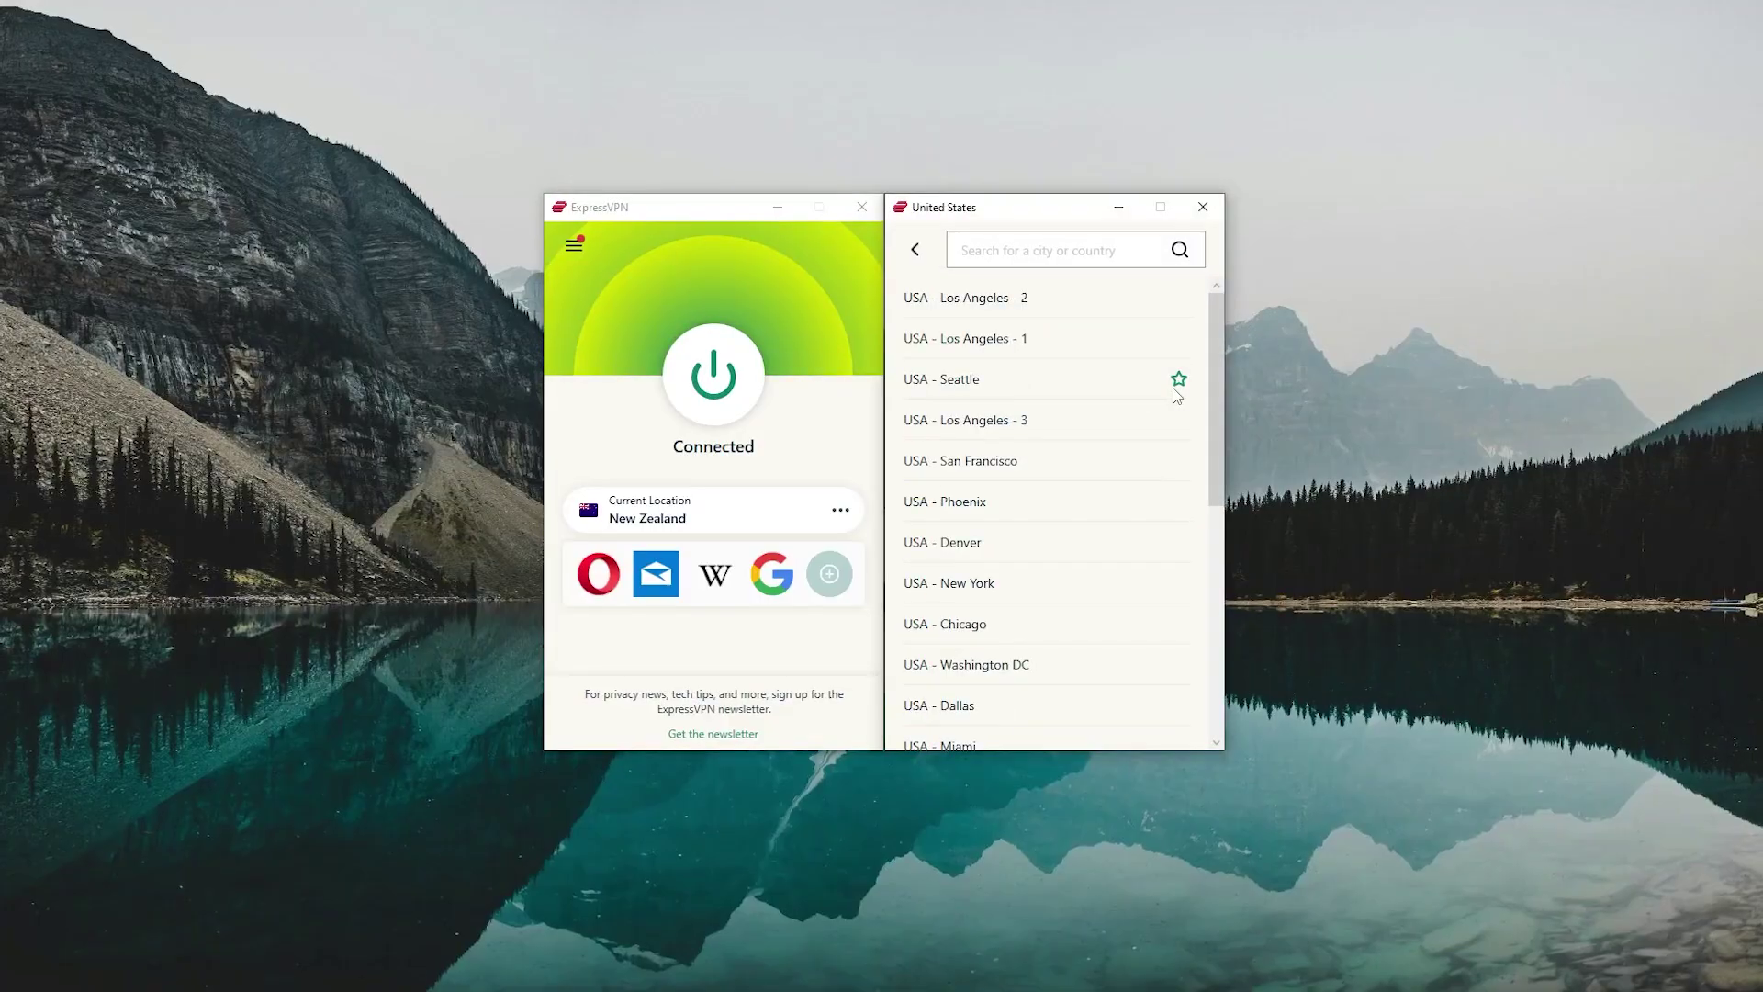
left_click(974, 347)
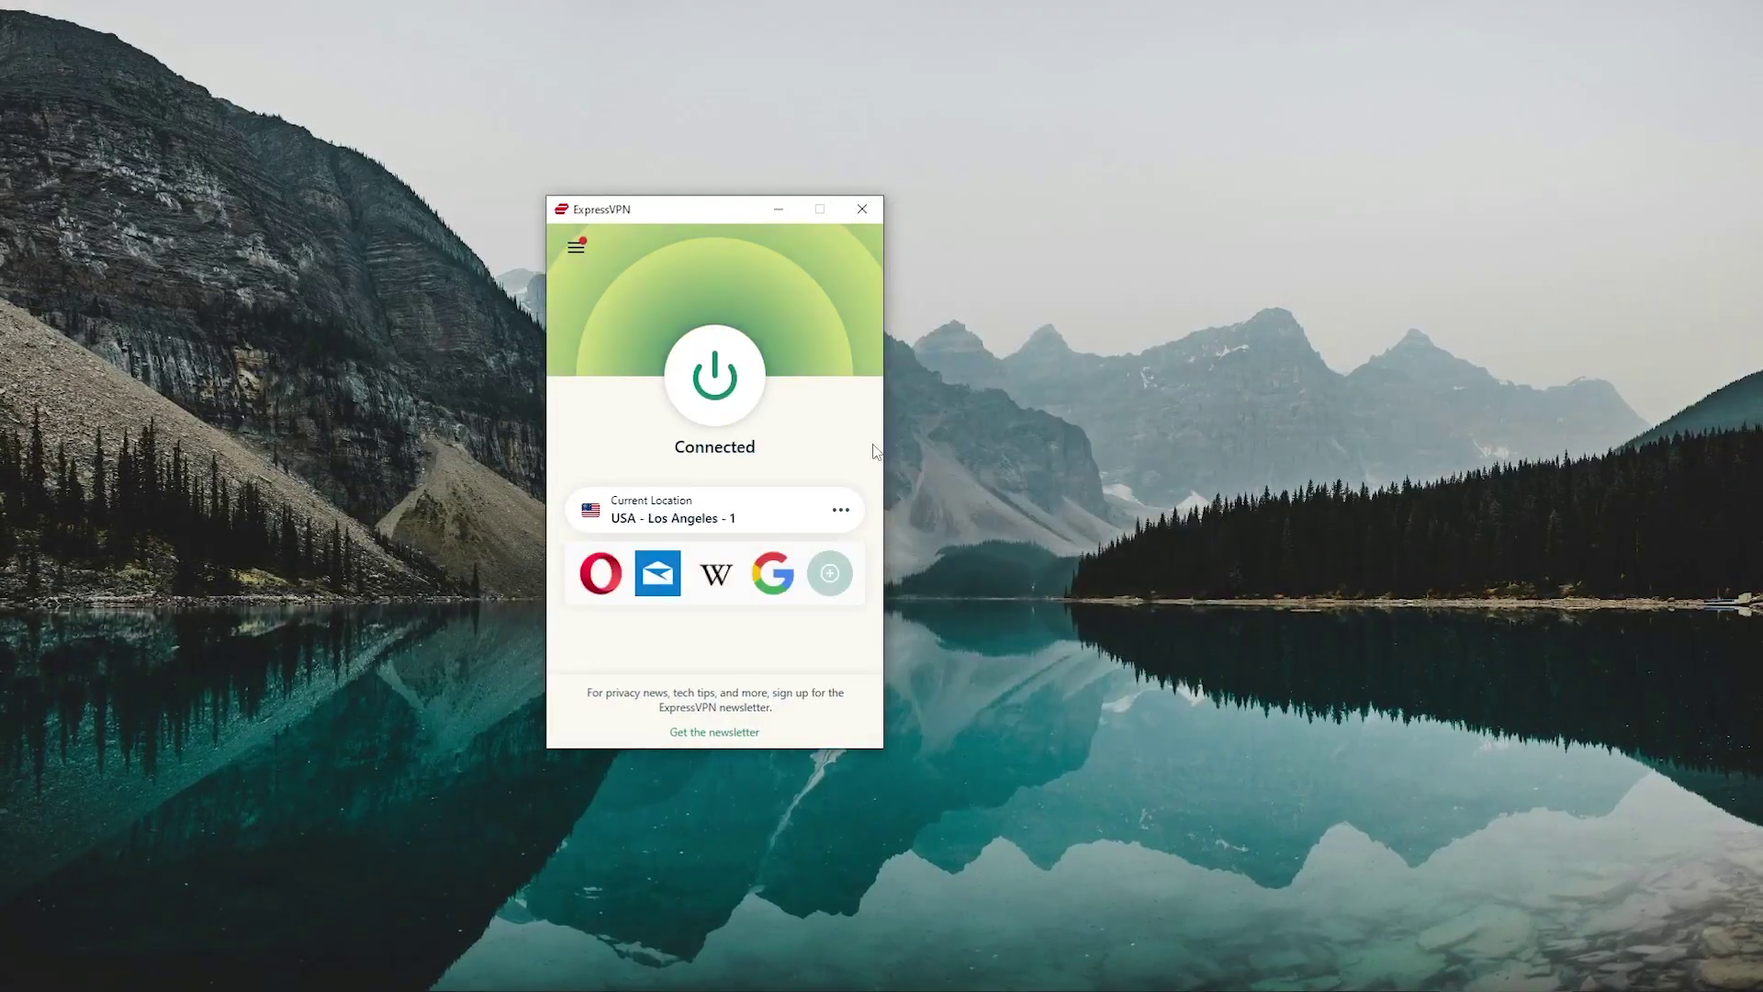
left_click(839, 511)
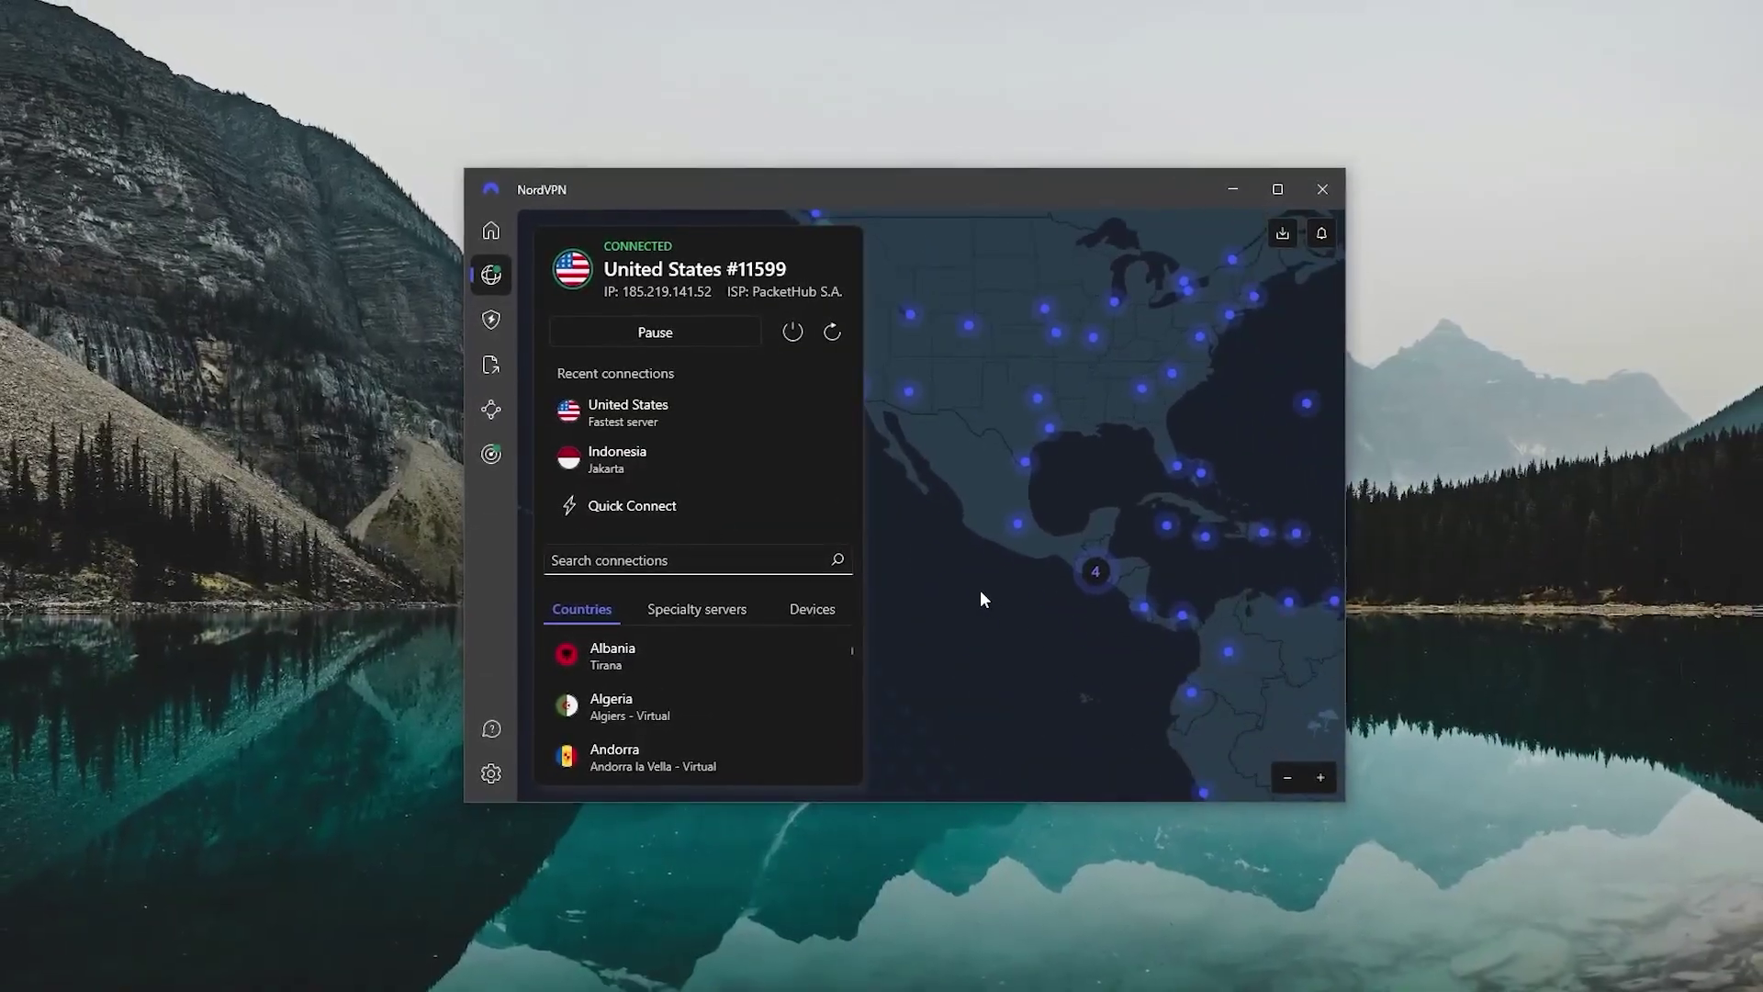
Tour NordVPN's Threat Protection Pro, File transfers, Meshnet and Dark Web Monitor pages, then return to the map.
left_click(491, 319)
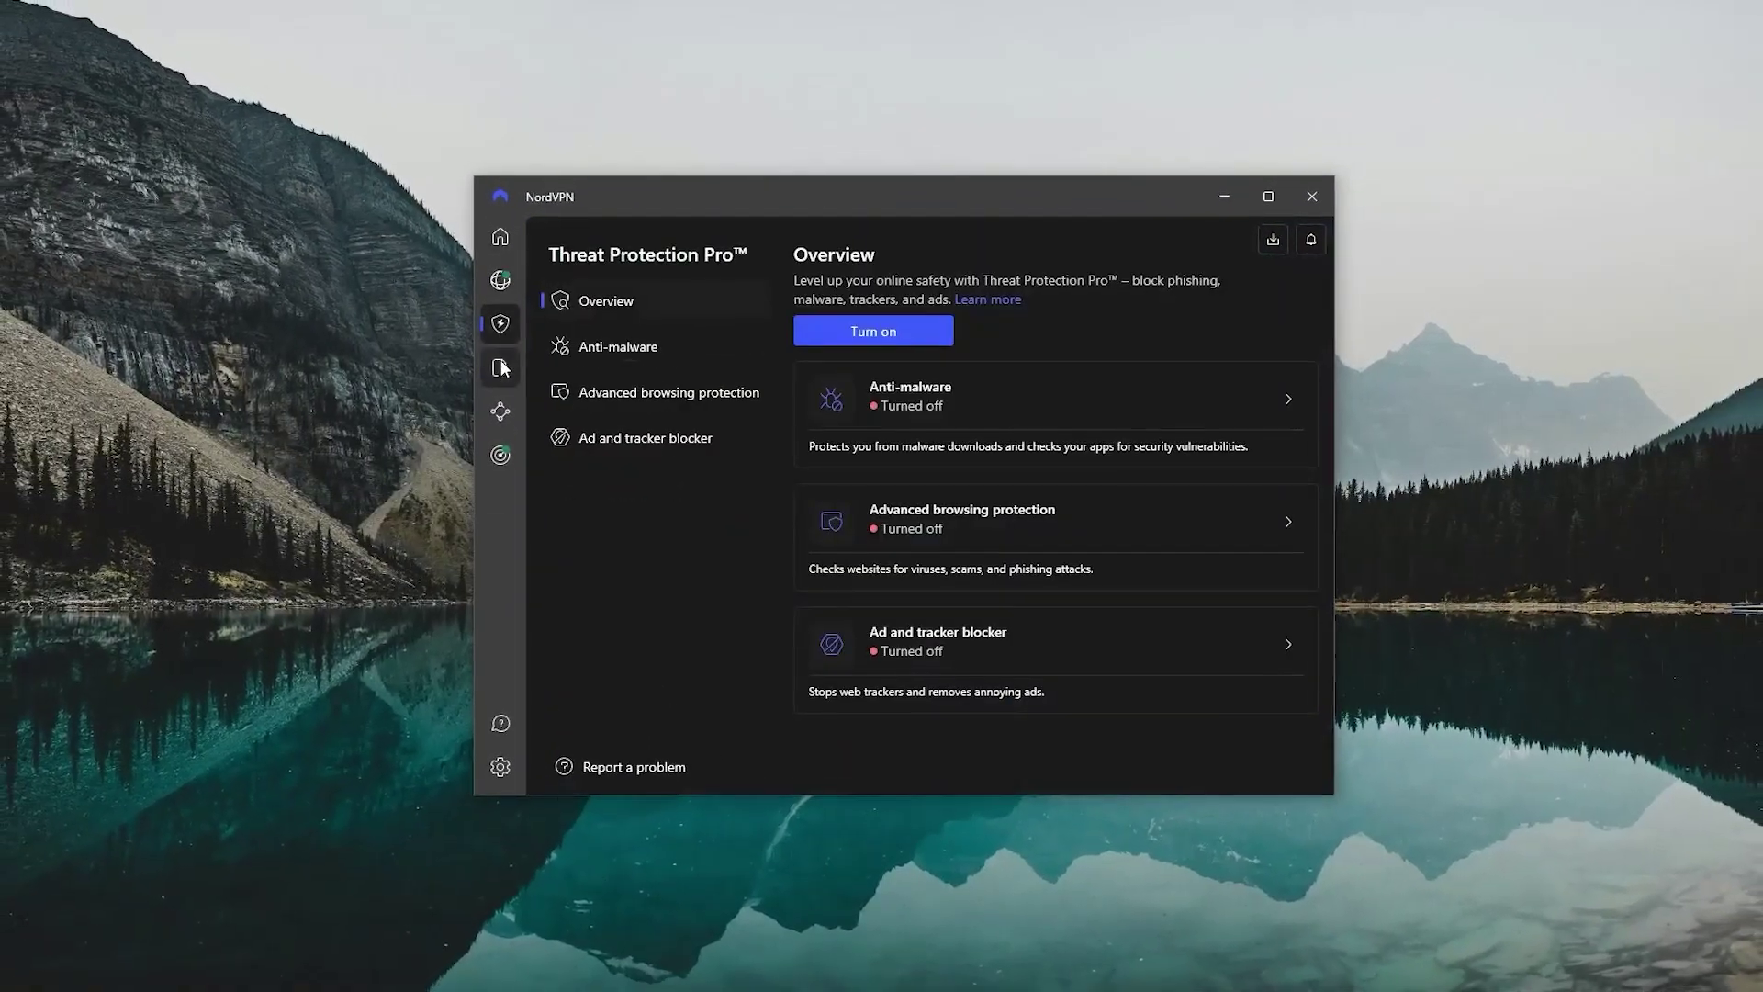
left_click(501, 367)
left_click(501, 413)
left_click(500, 450)
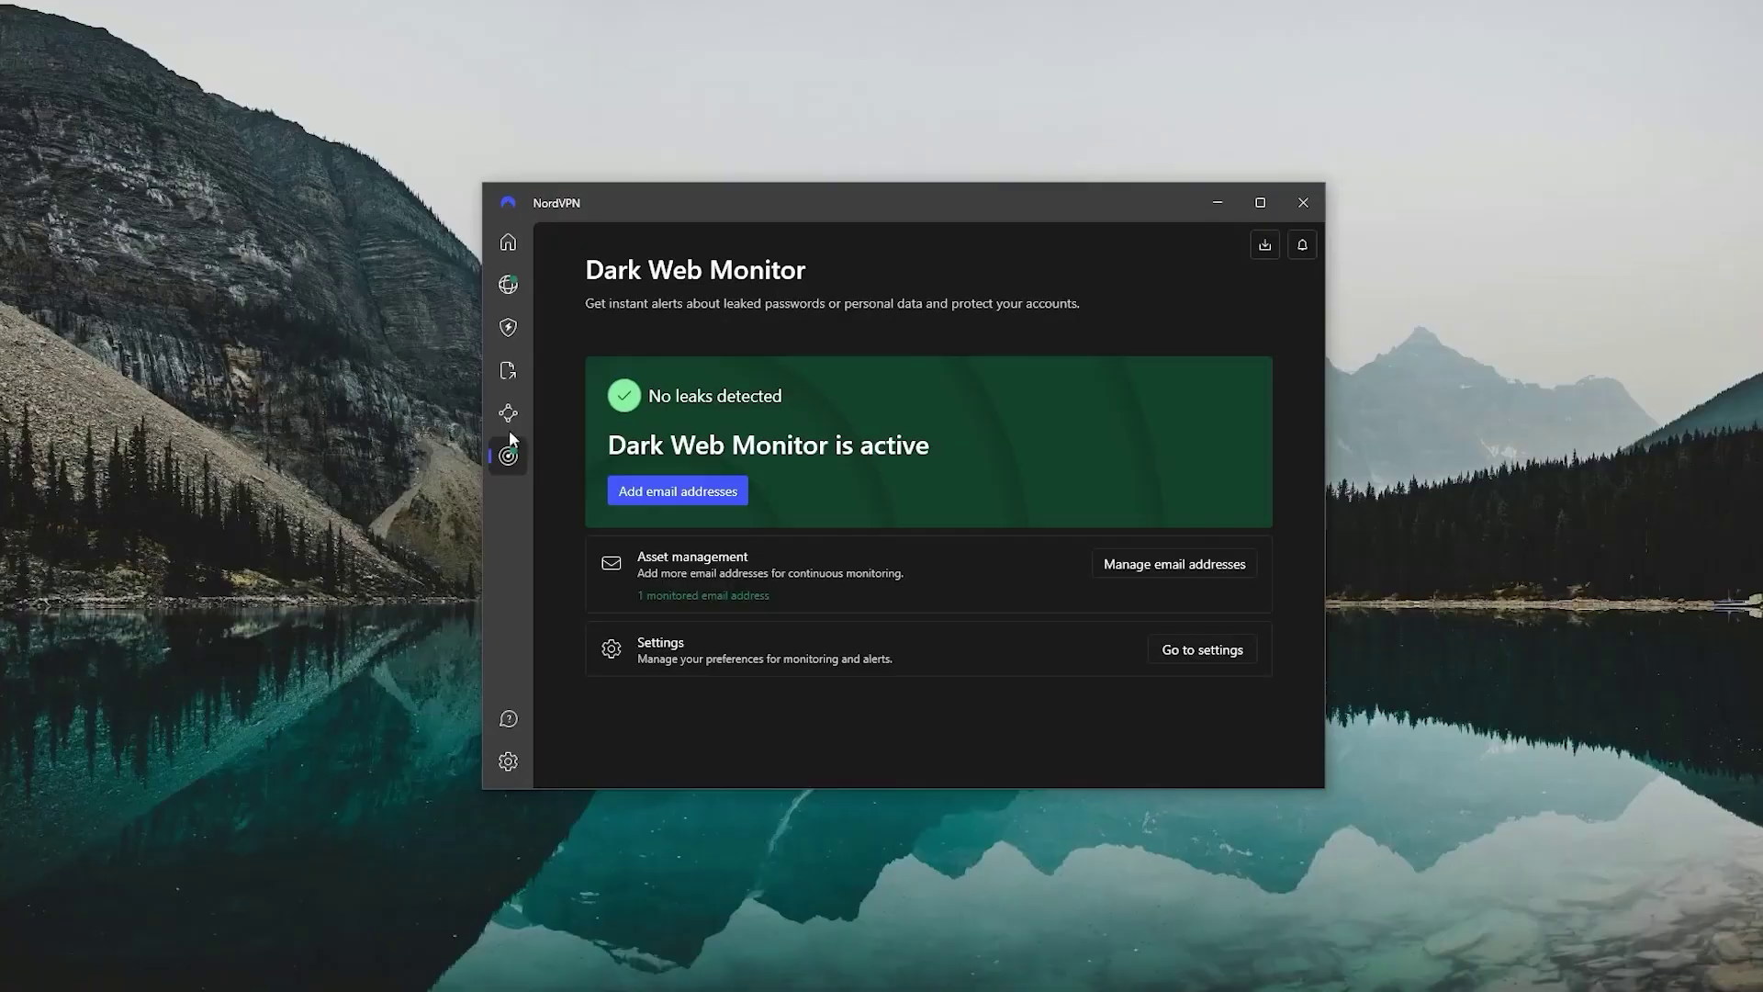
left_click(512, 294)
scroll(685, 628, "down", 3)
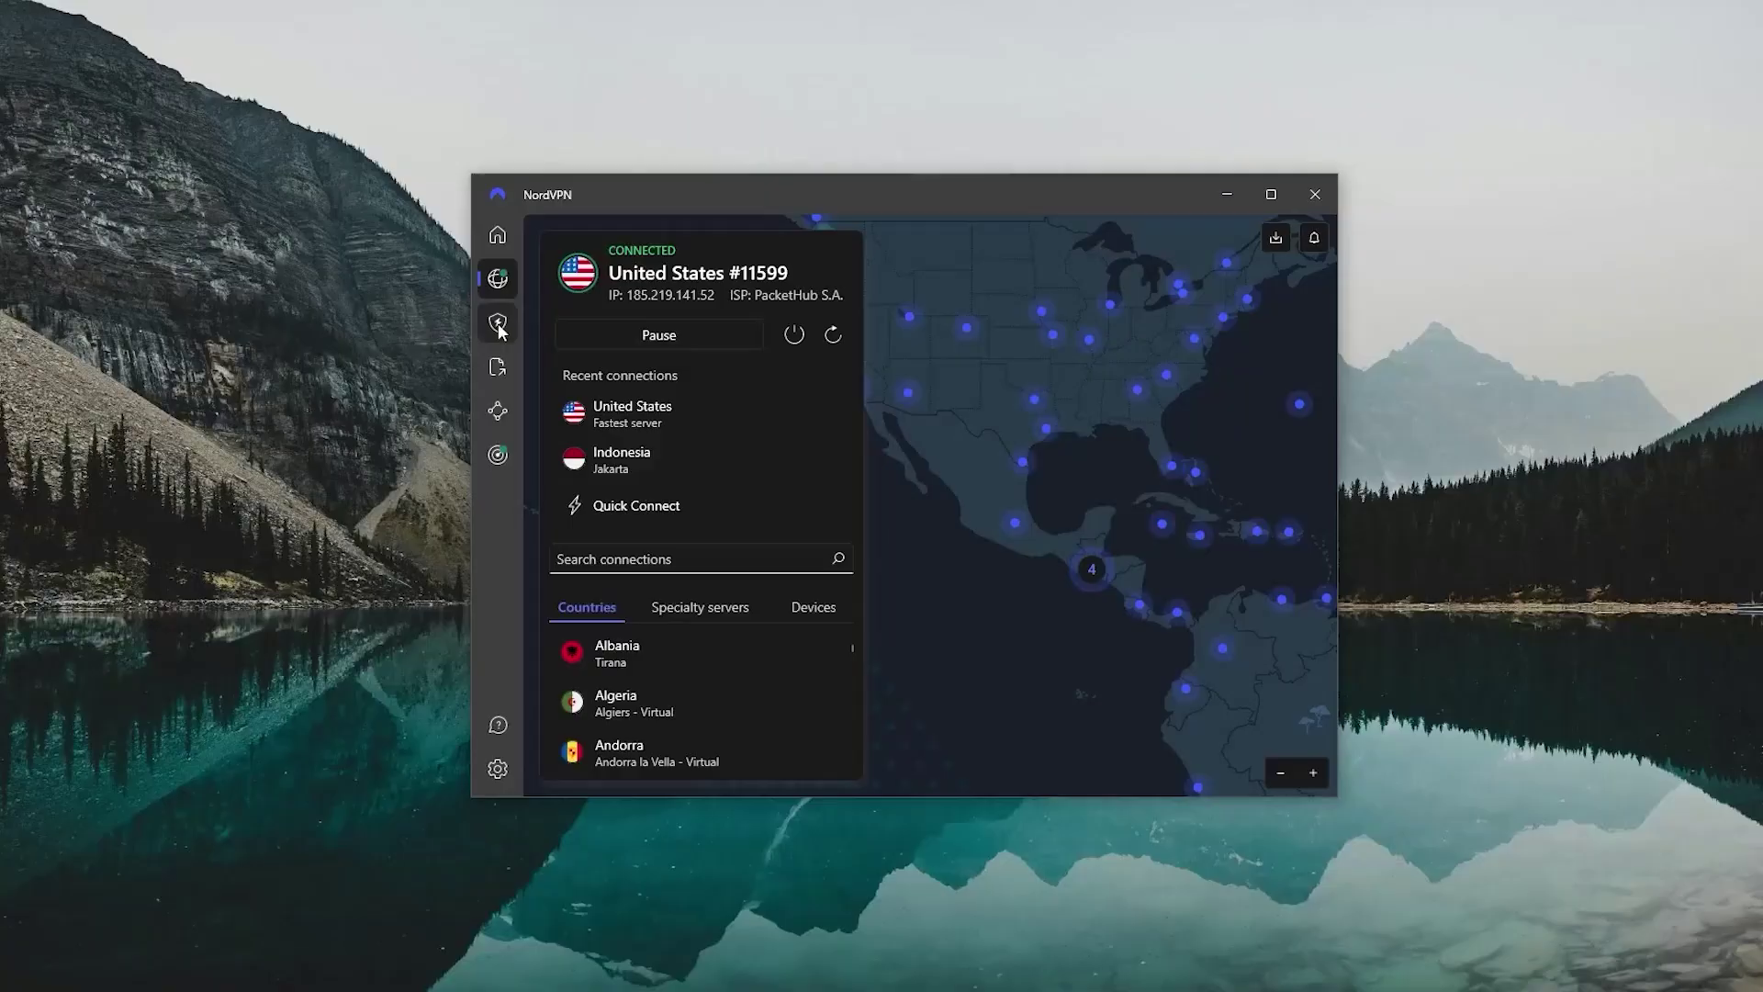
Revisit Threat Protection Pro, File transfers and Dark Web Monitor, ending on the Meshnet devices page.
left_click(494, 322)
left_click(494, 367)
left_click(503, 415)
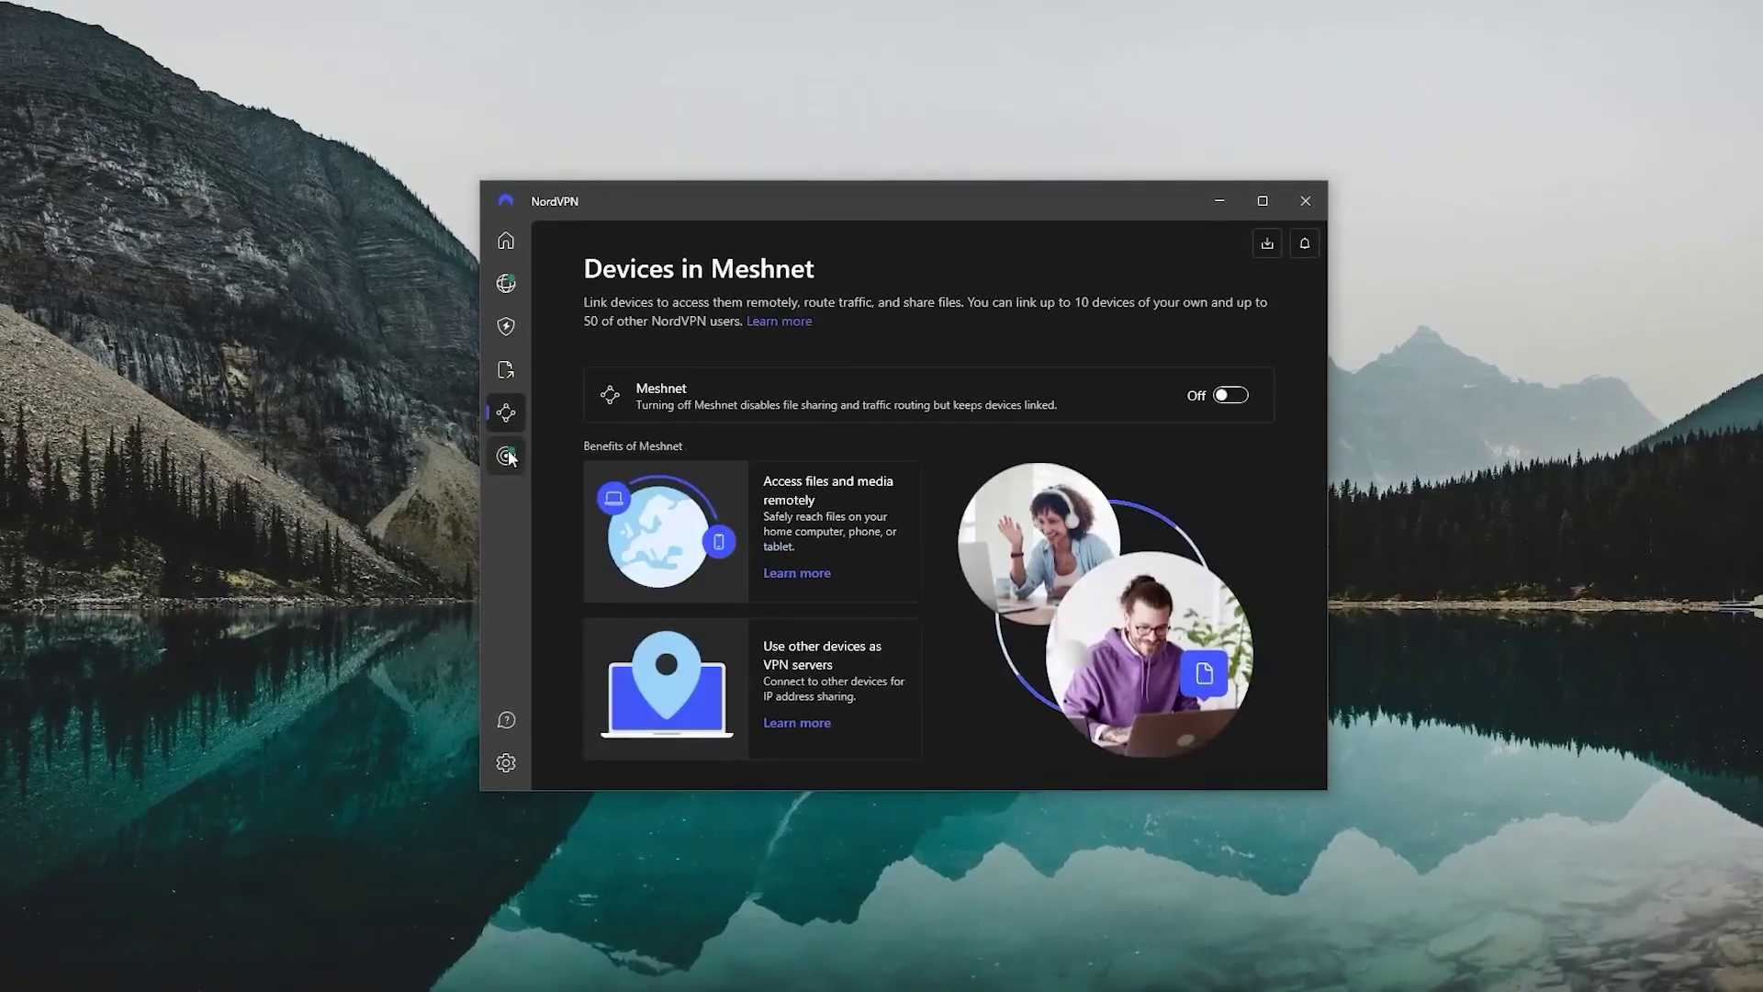
left_click(501, 454)
left_click(508, 413)
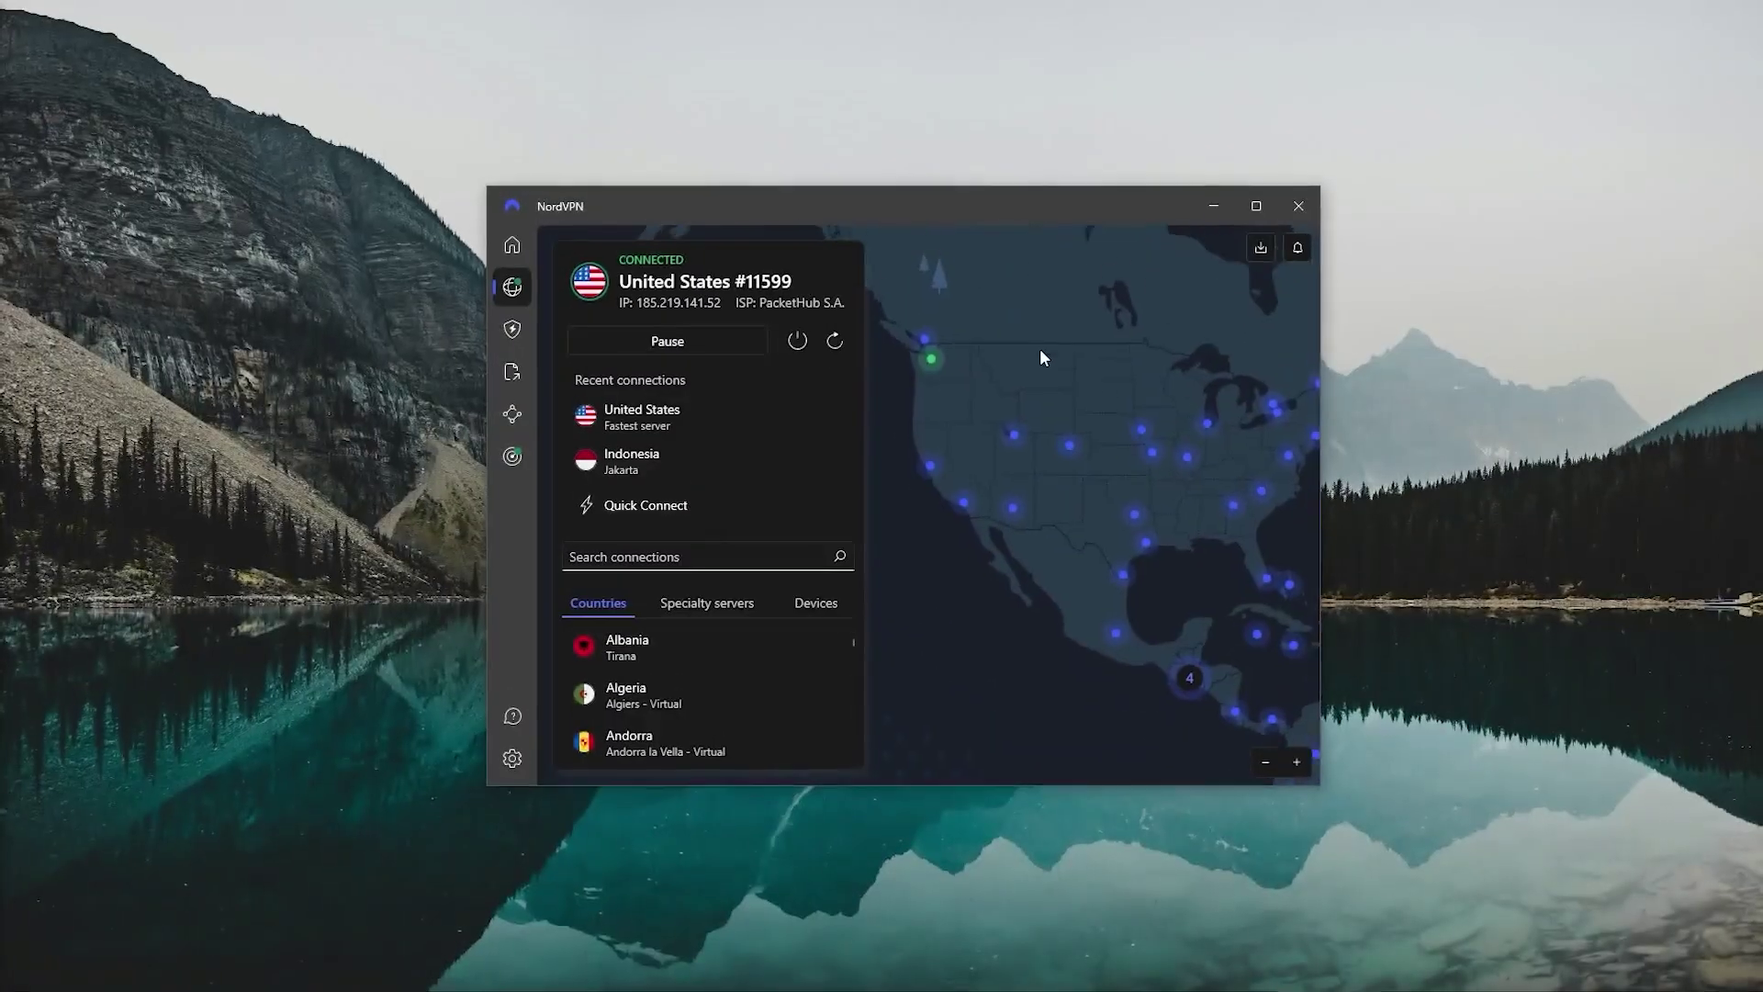
Pan the map toward Central America, then cycle through Threat Protection, File transfer, Meshnet and Dark Web Monitor.
left_click_drag(1062, 641, 961, 531)
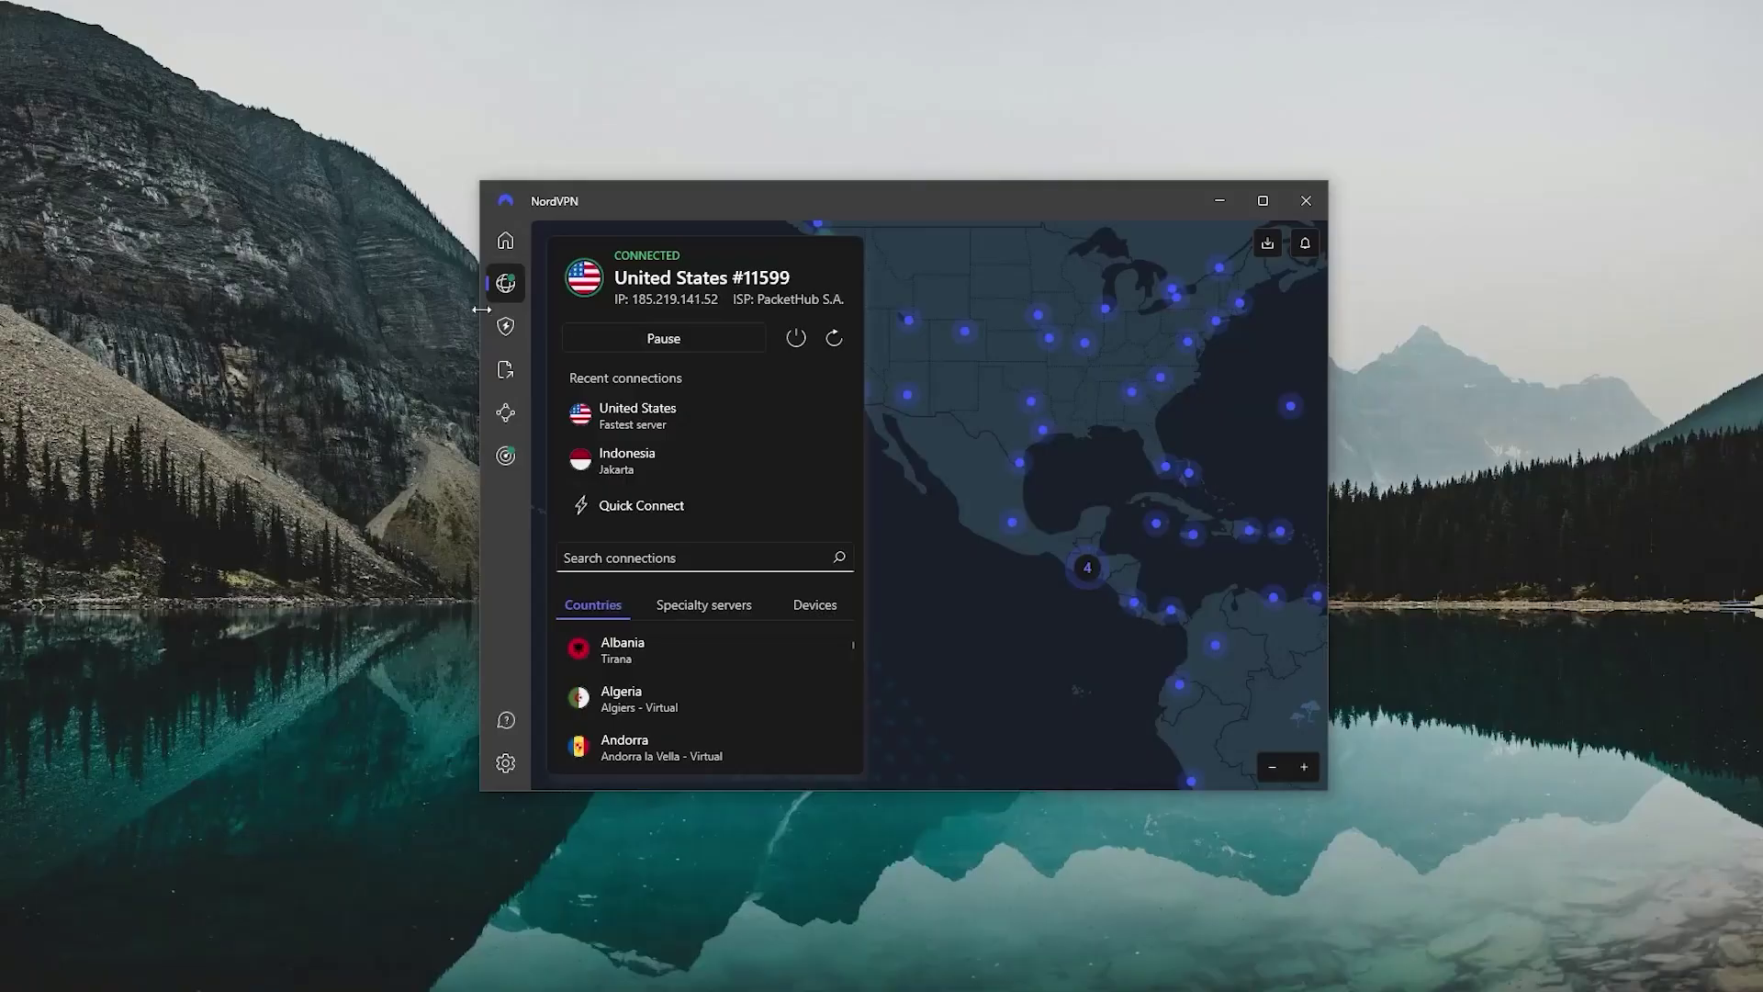
left_click(505, 326)
left_click(505, 369)
left_click(505, 412)
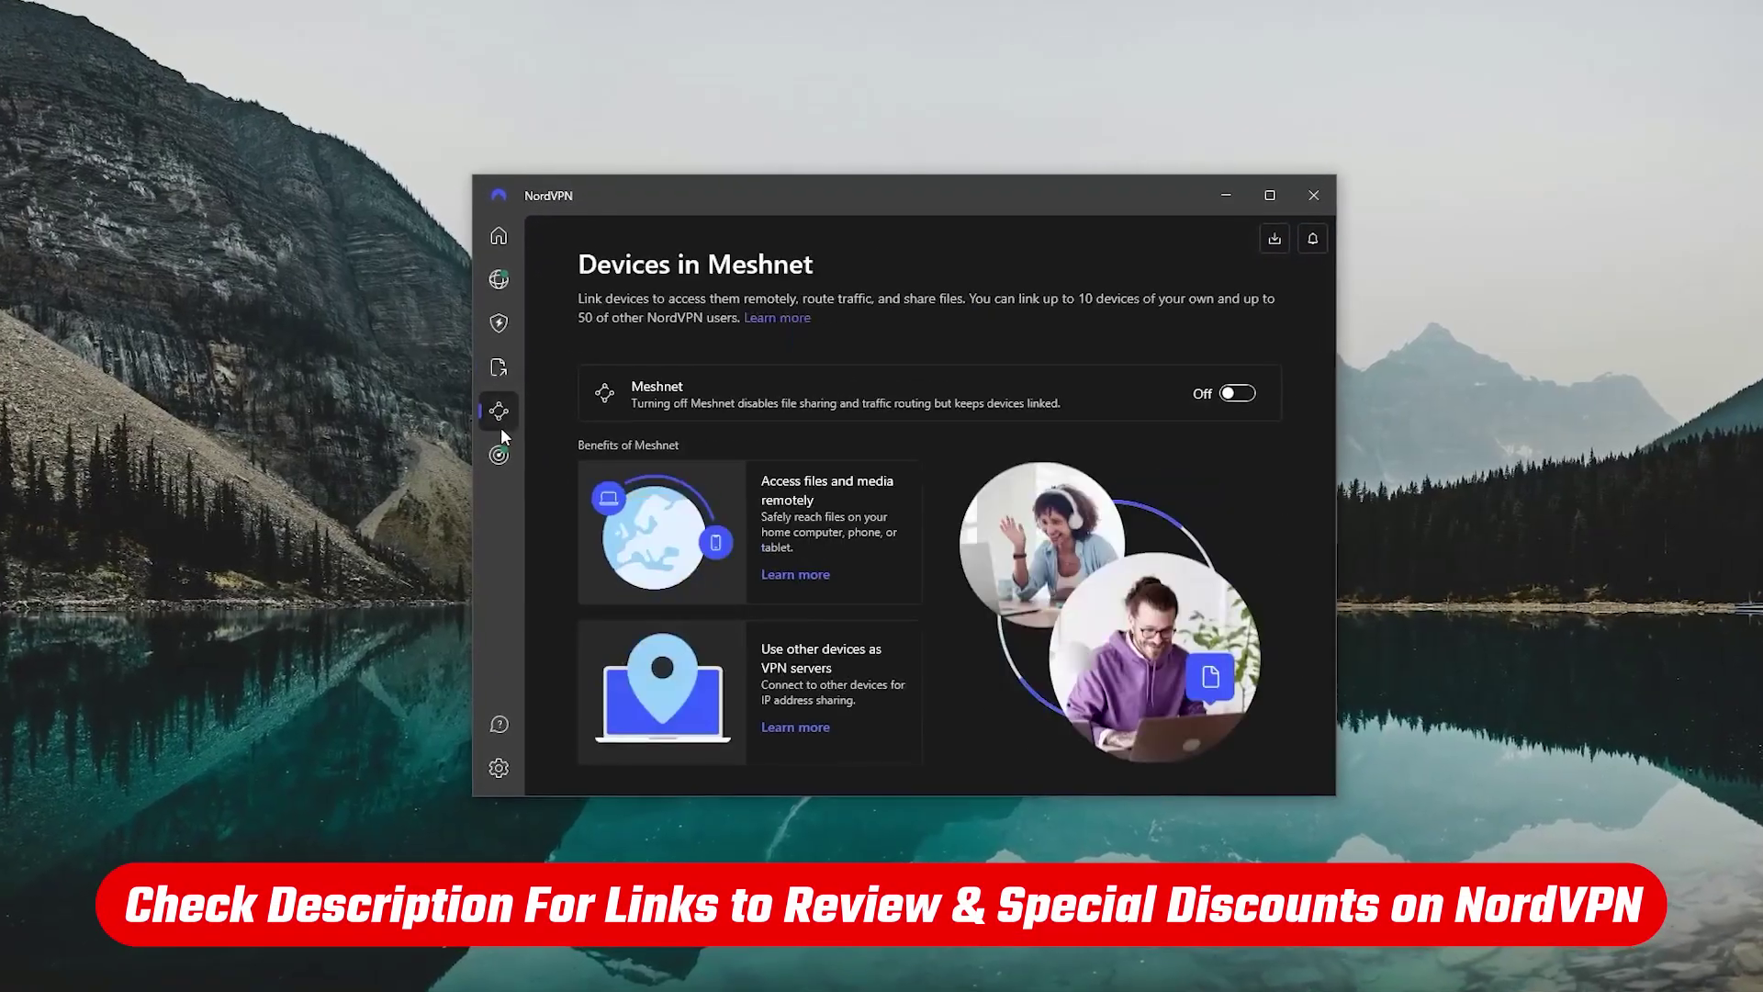
left_click(498, 450)
Return to NordVPN's map and scroll down its alphabetical country server list.
left_click(494, 280)
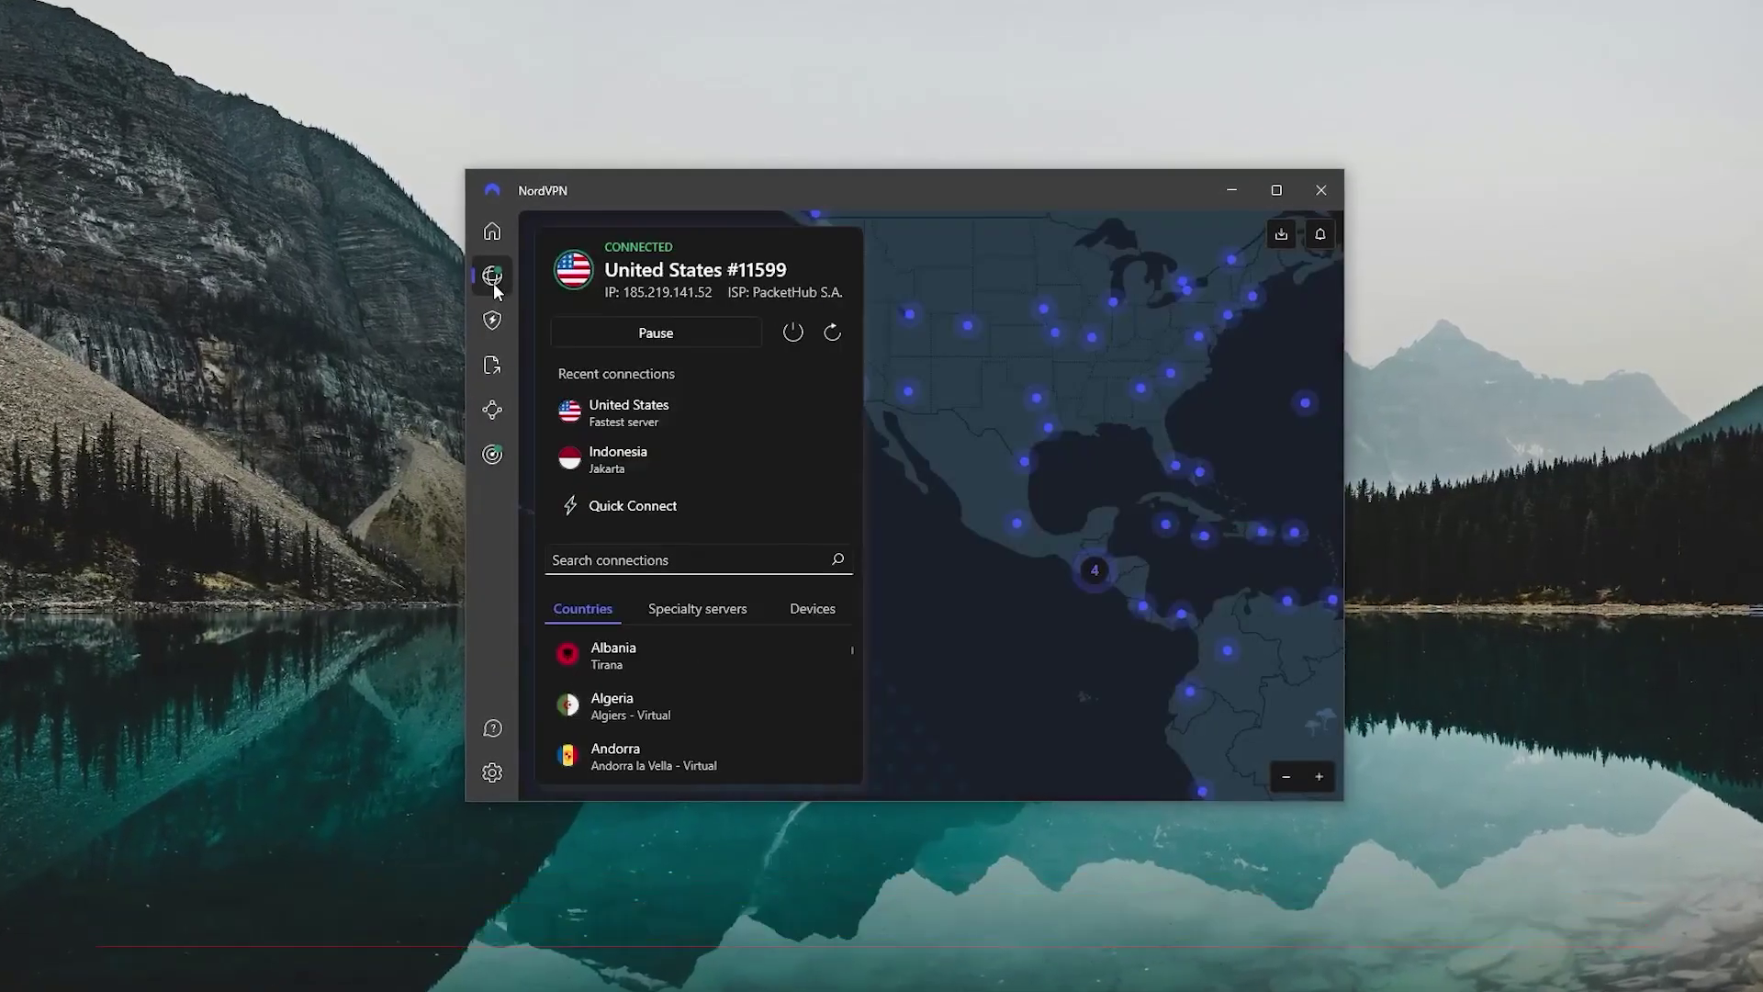
scroll(672, 638, "down", 5)
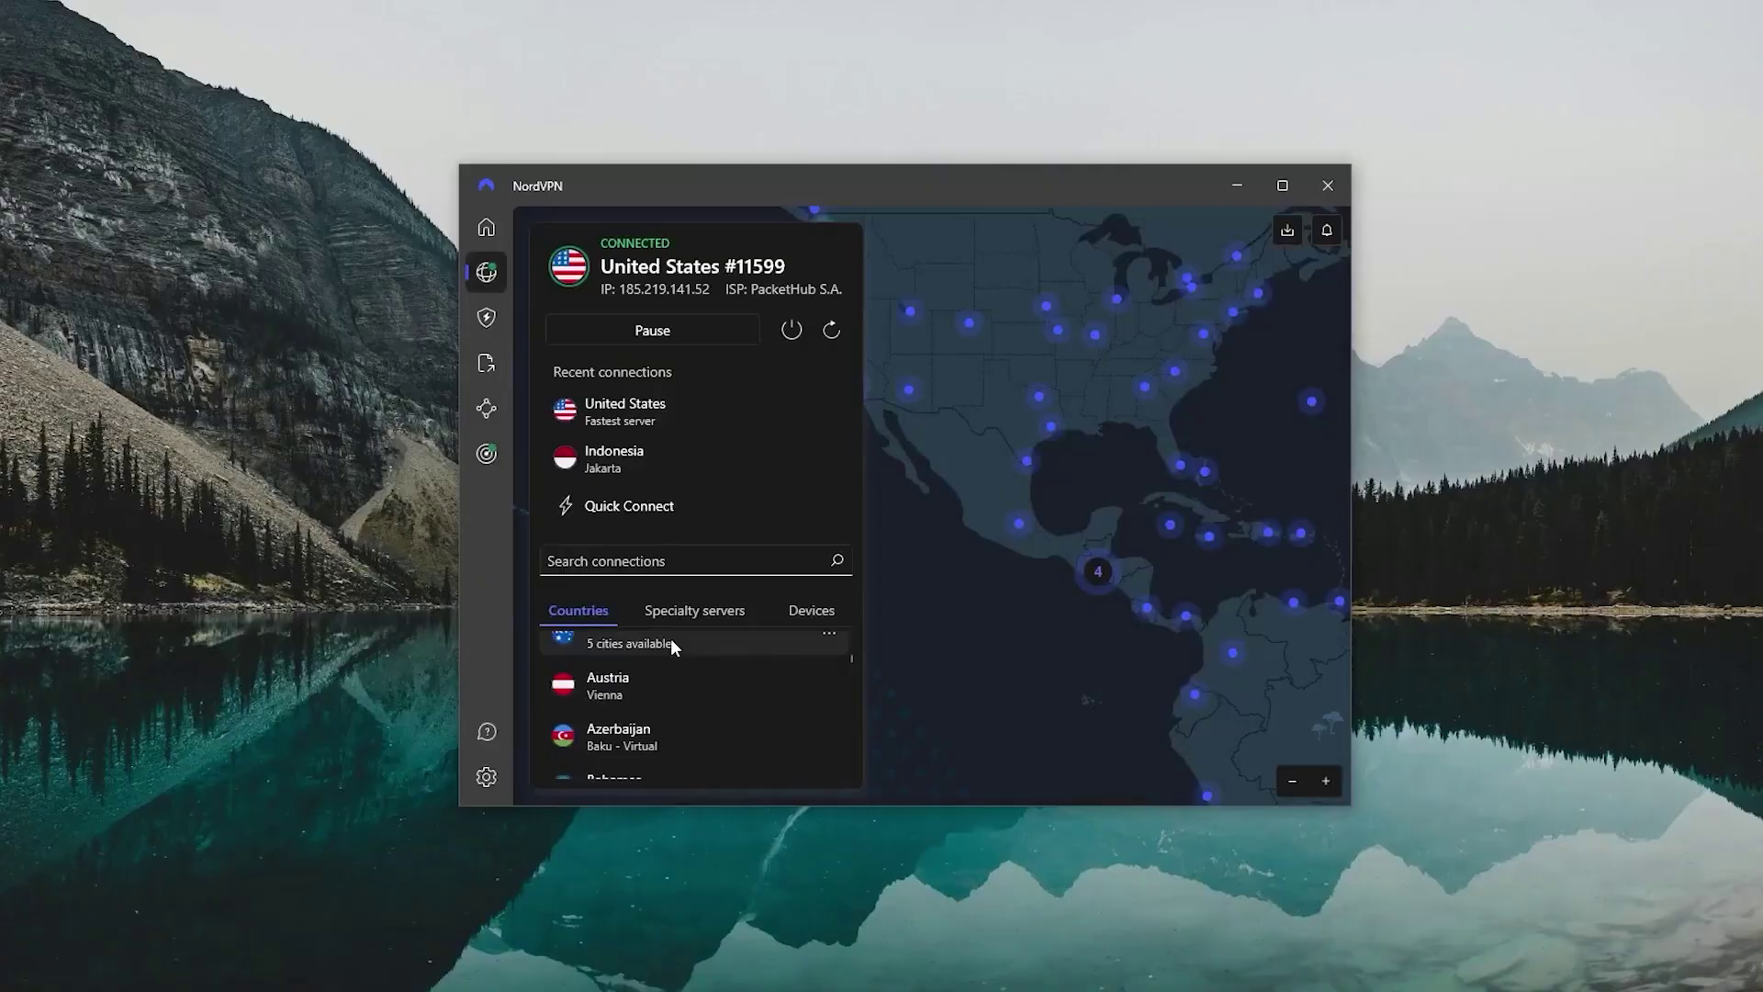
scroll(670, 637, "down", 5)
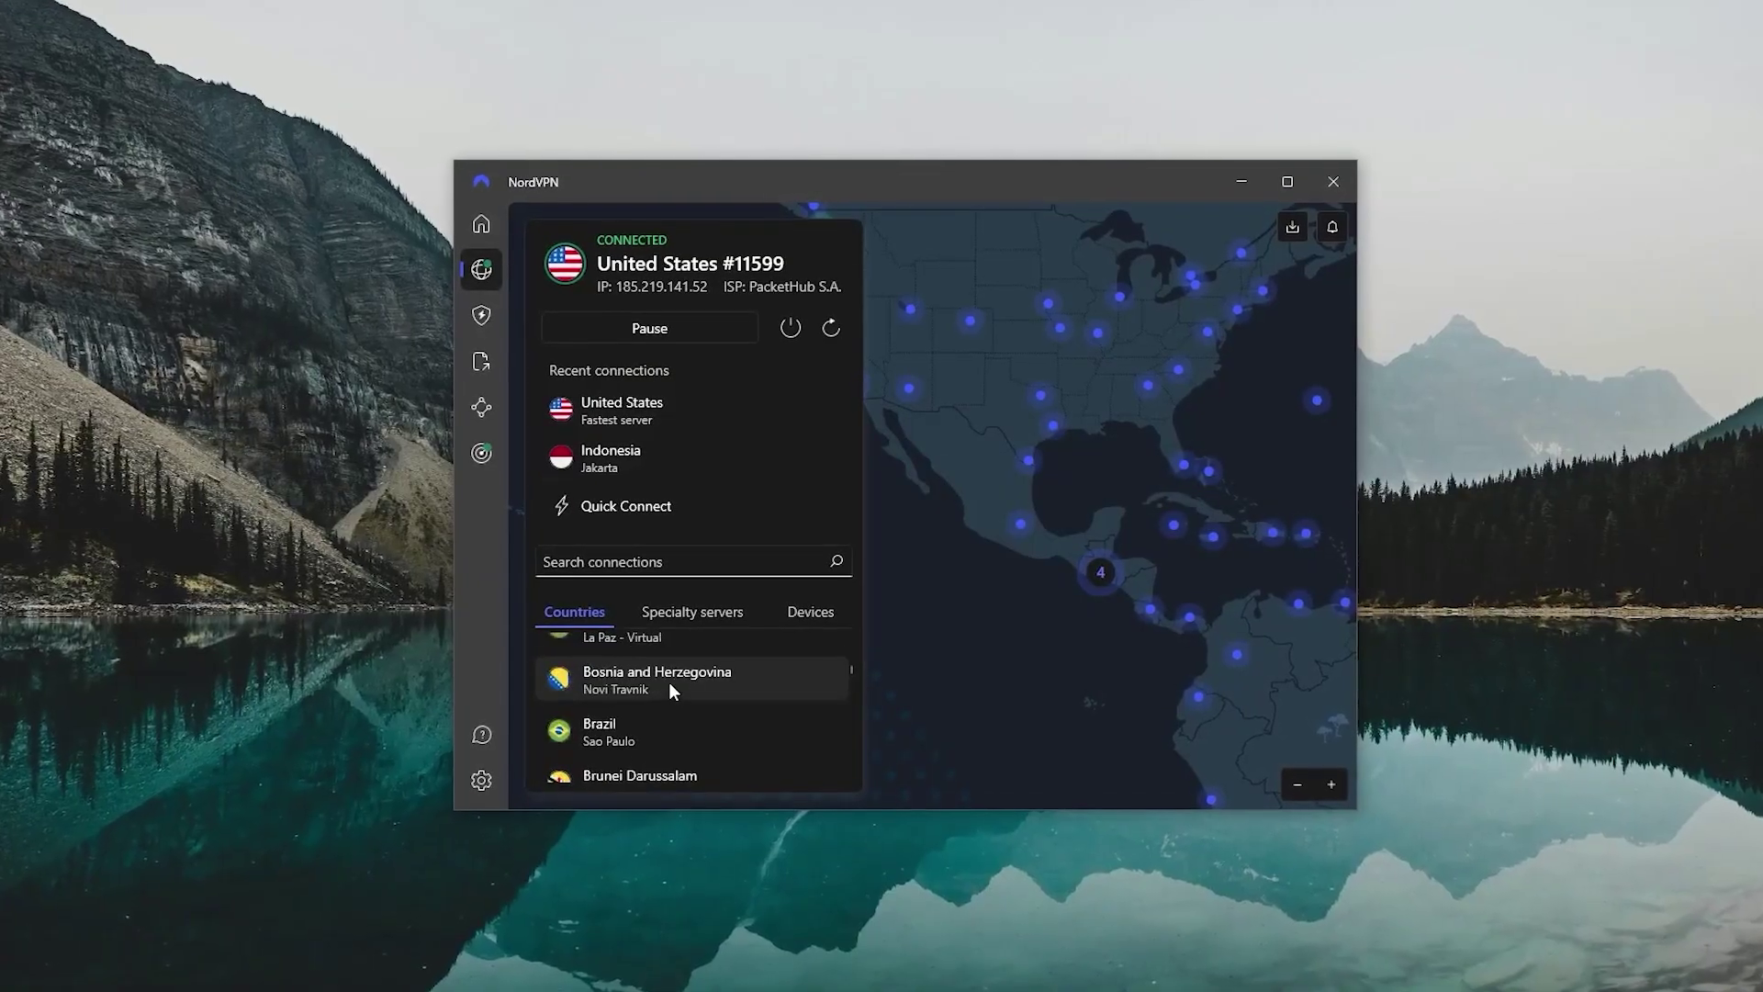
scroll(668, 690, "down", 8)
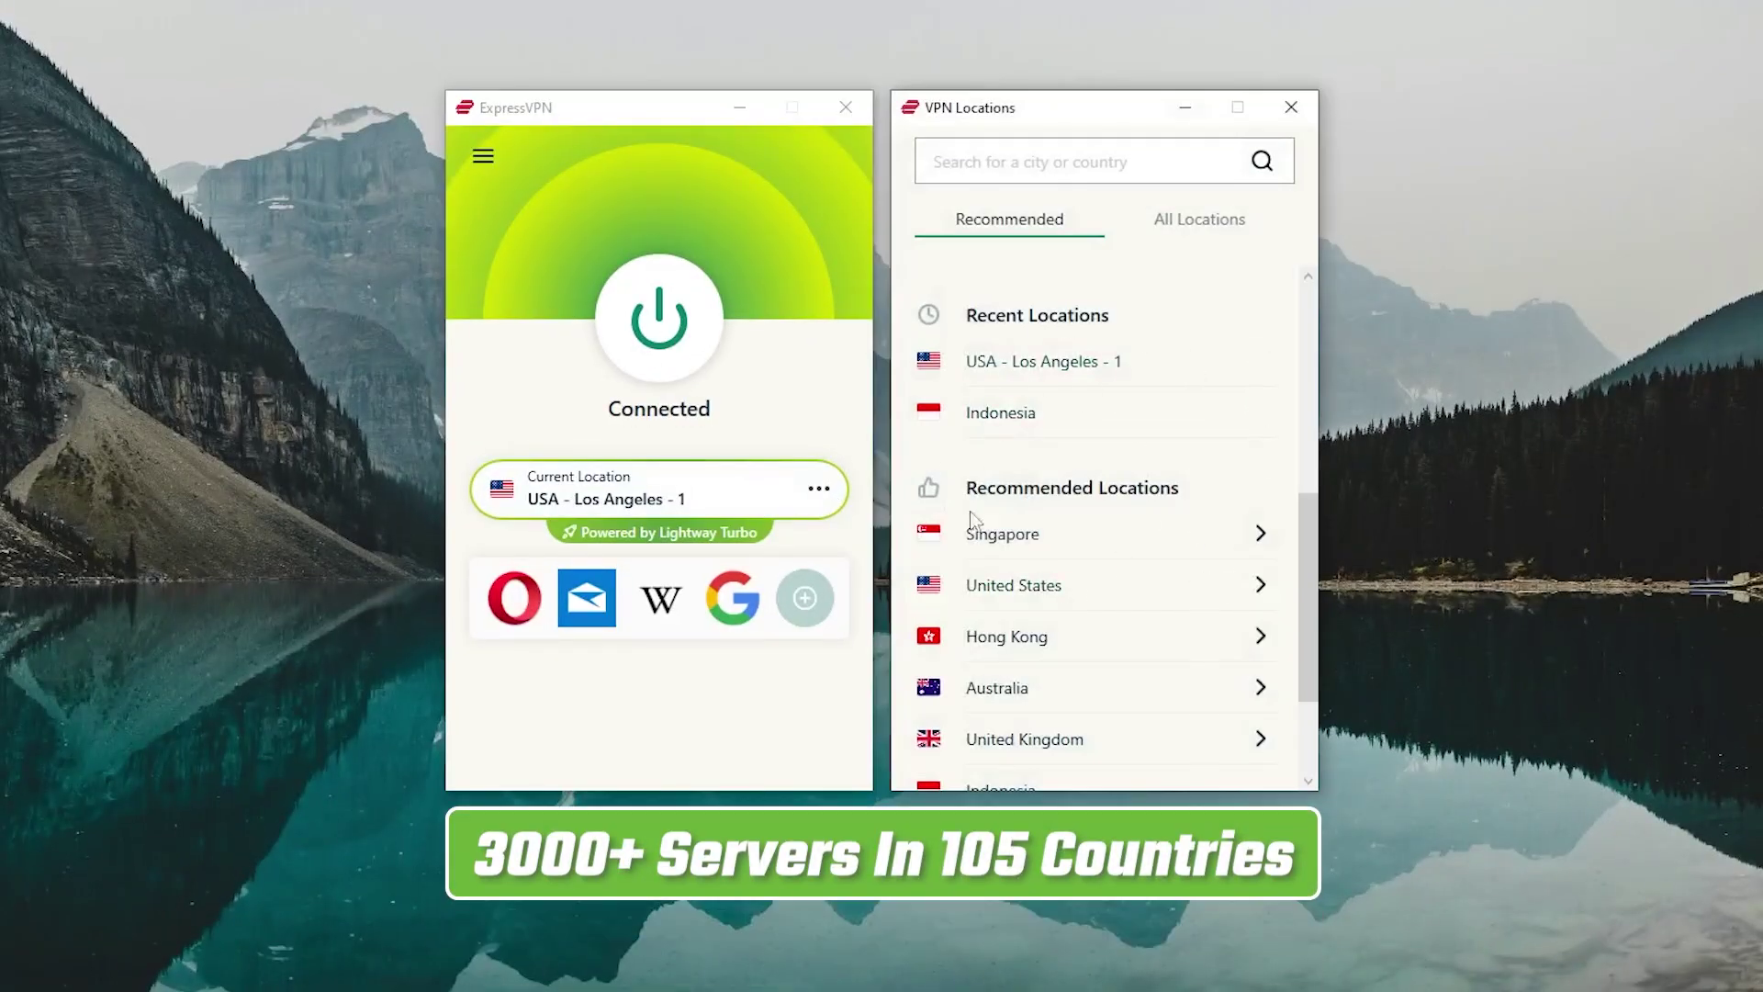
scroll(1118, 655, "down", 3)
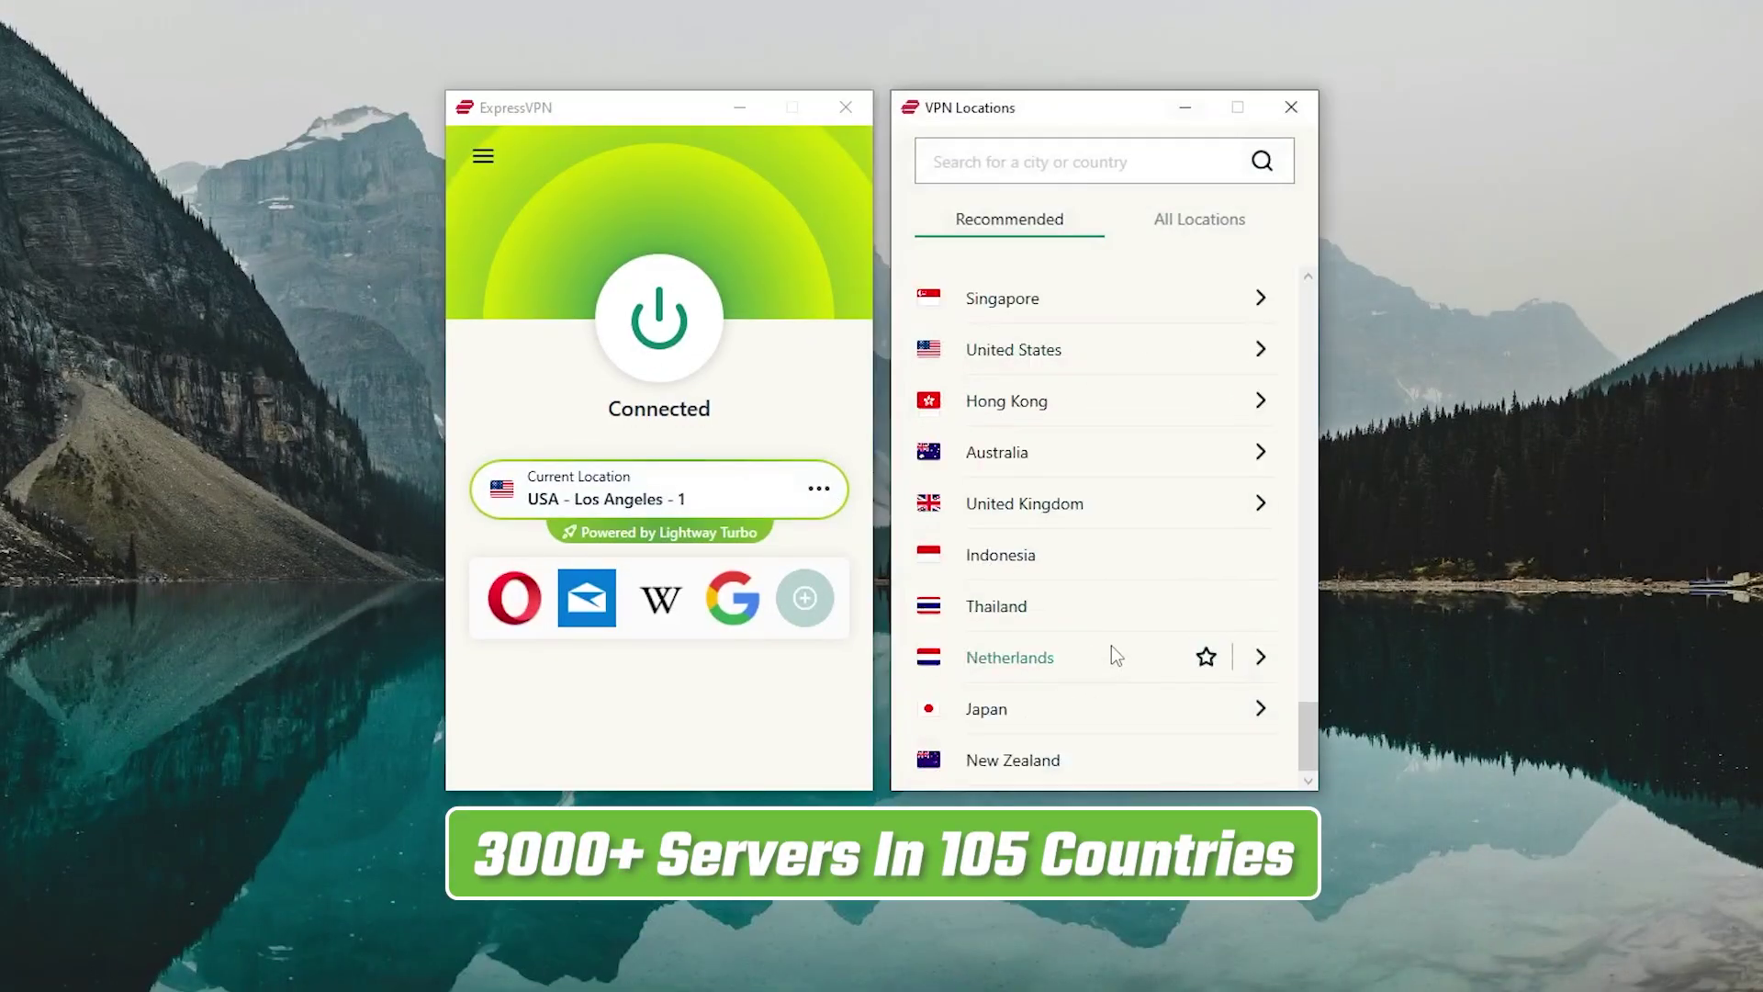
Show ExpressVPN's All Locations list and scroll down through it.
left_click(1170, 226)
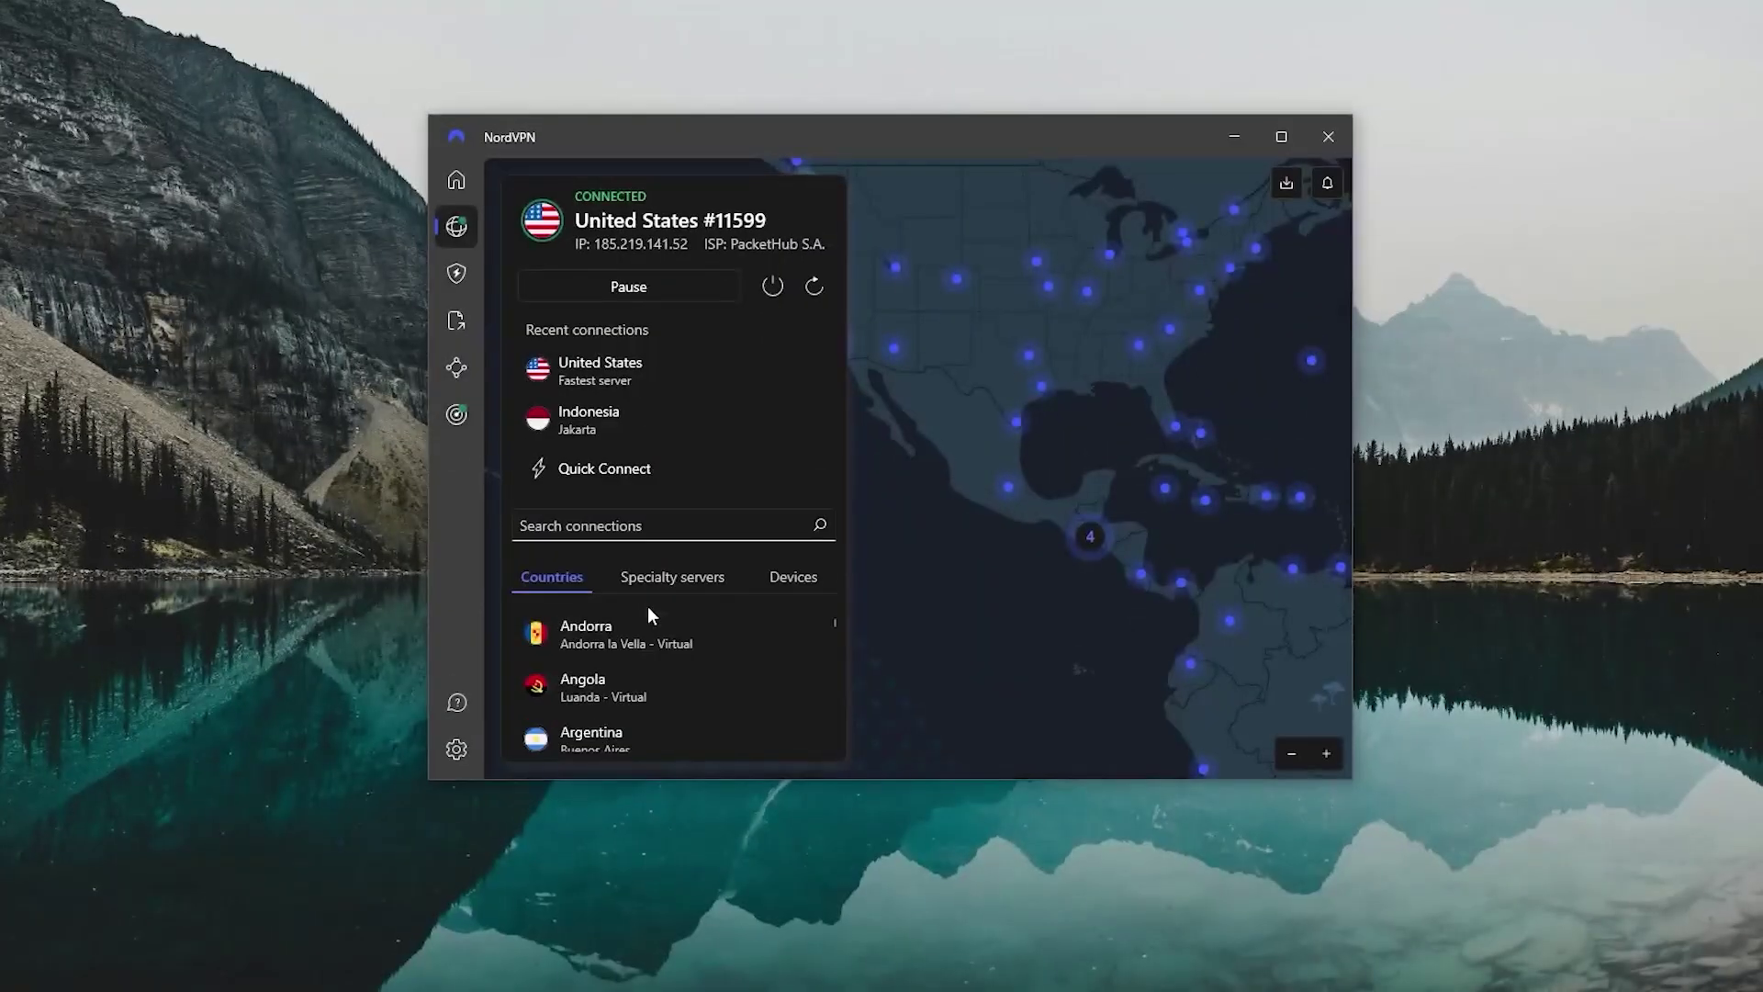
scroll(647, 606, "down", 8)
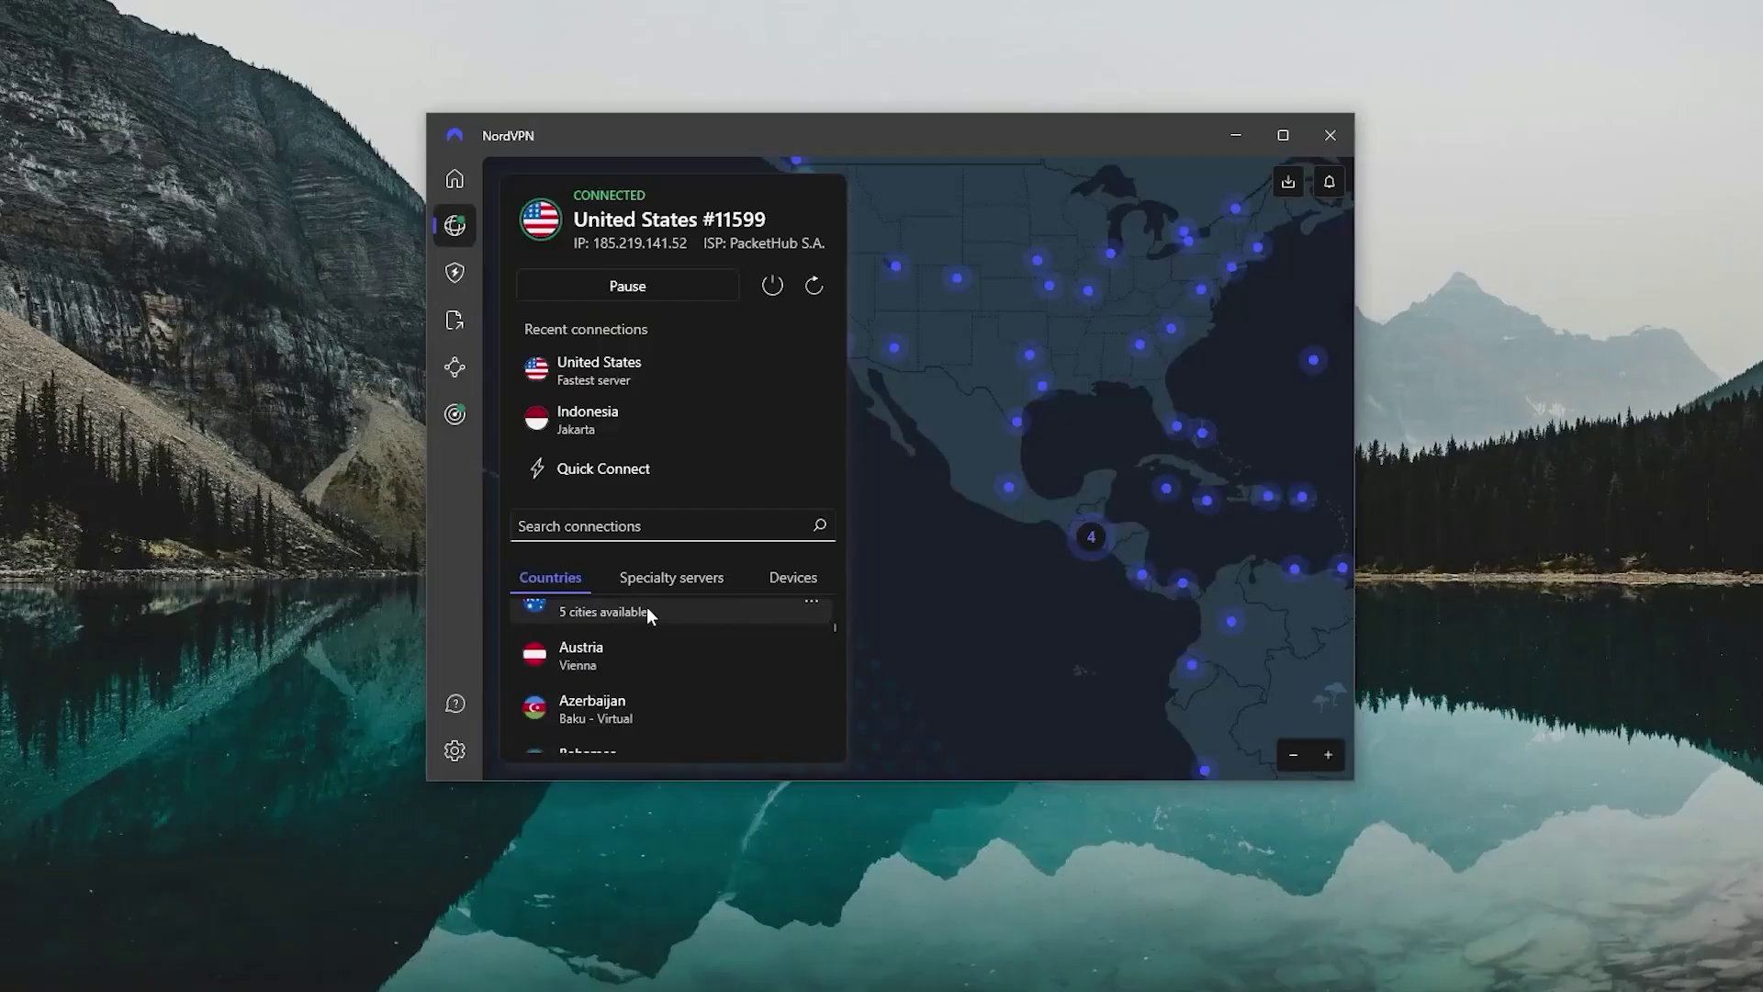
scroll(646, 615, "down", 10)
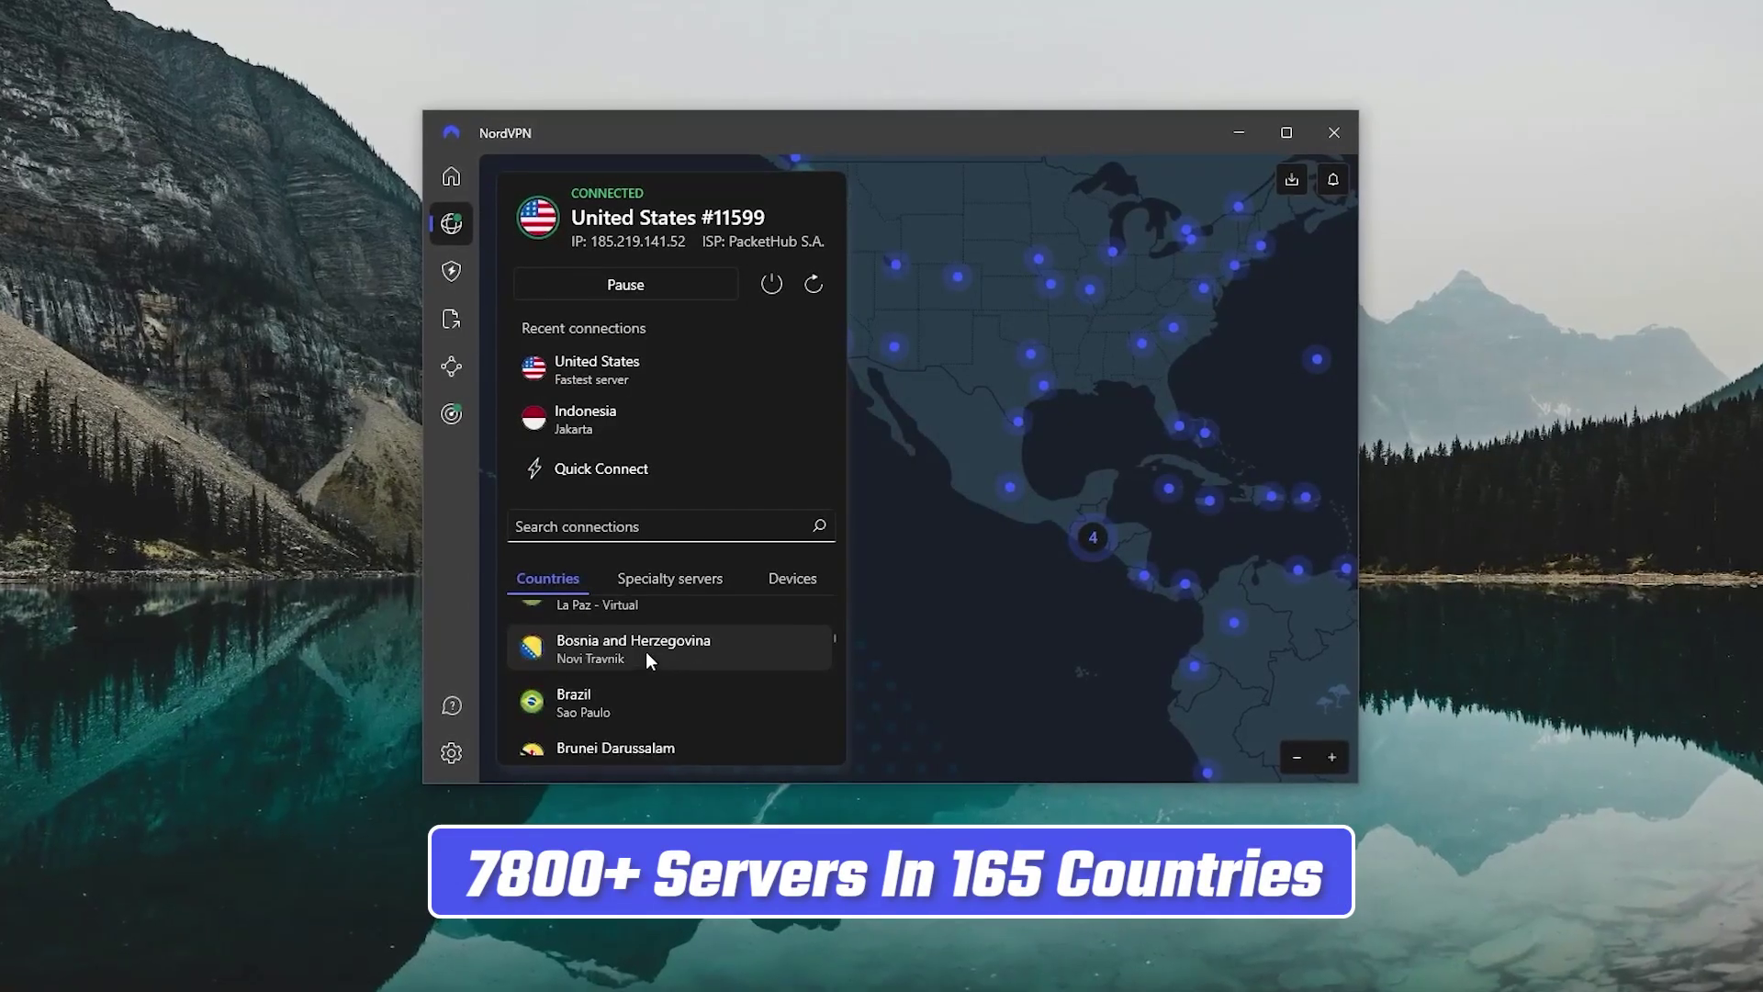
scroll(647, 657, "down", 10)
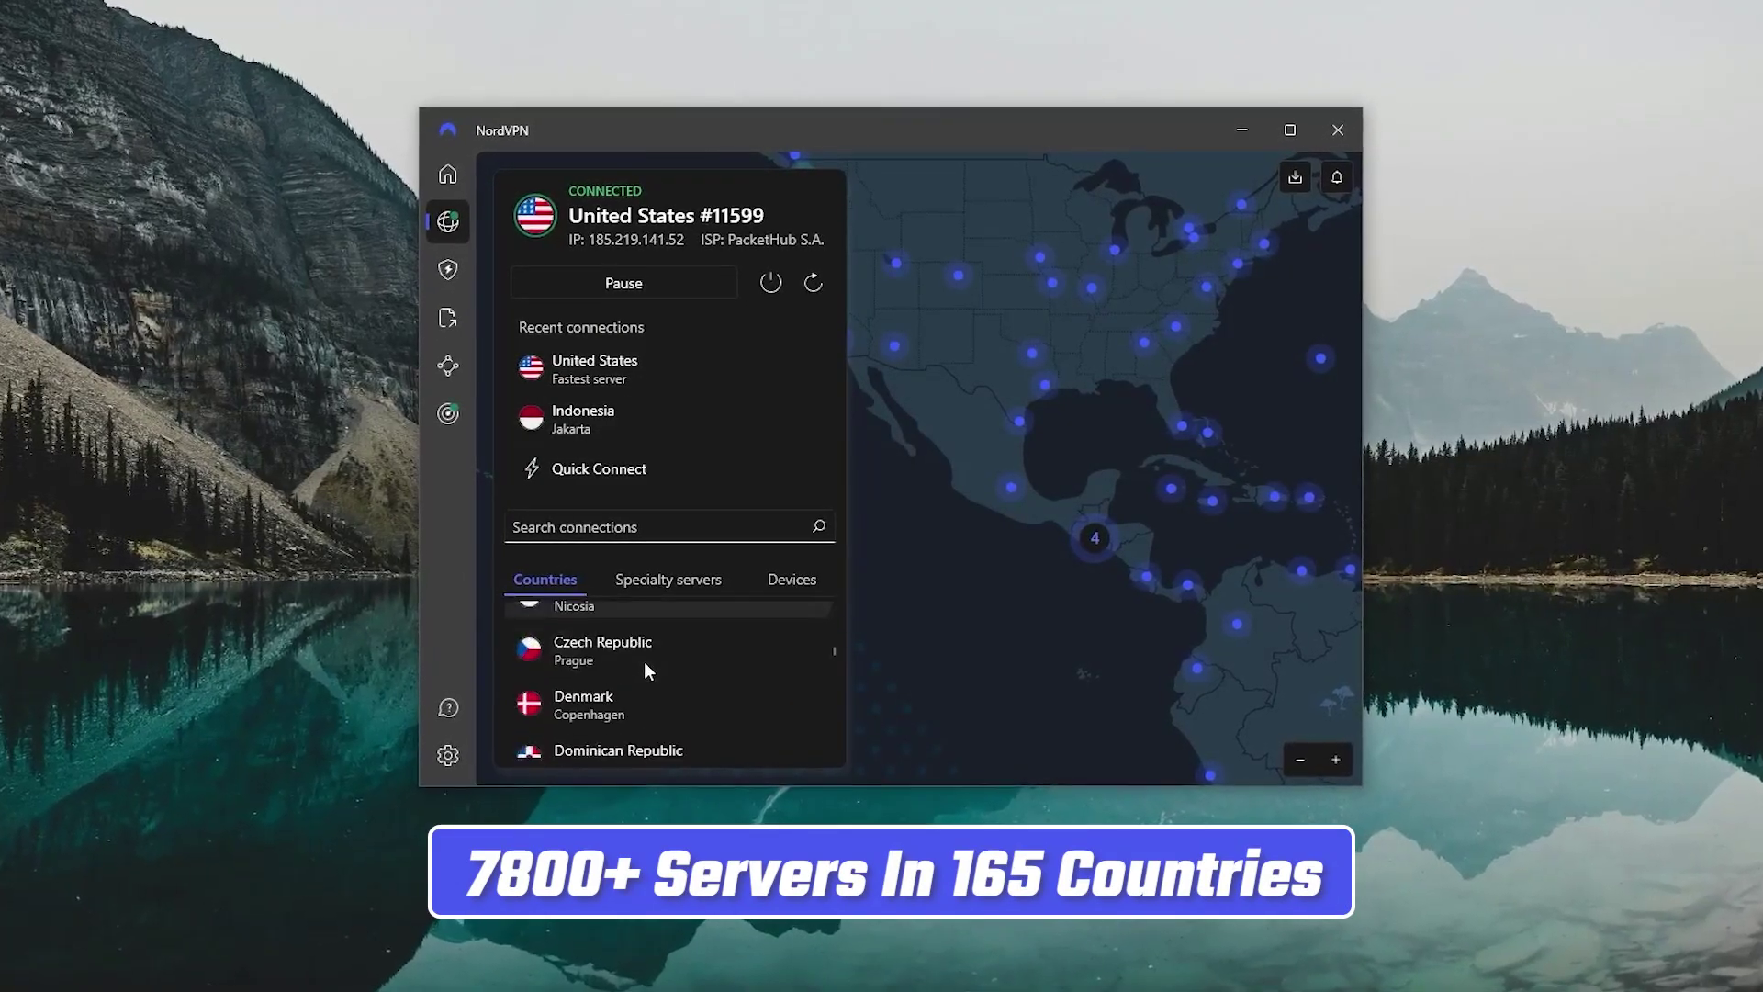
scroll(648, 680, "down", 10)
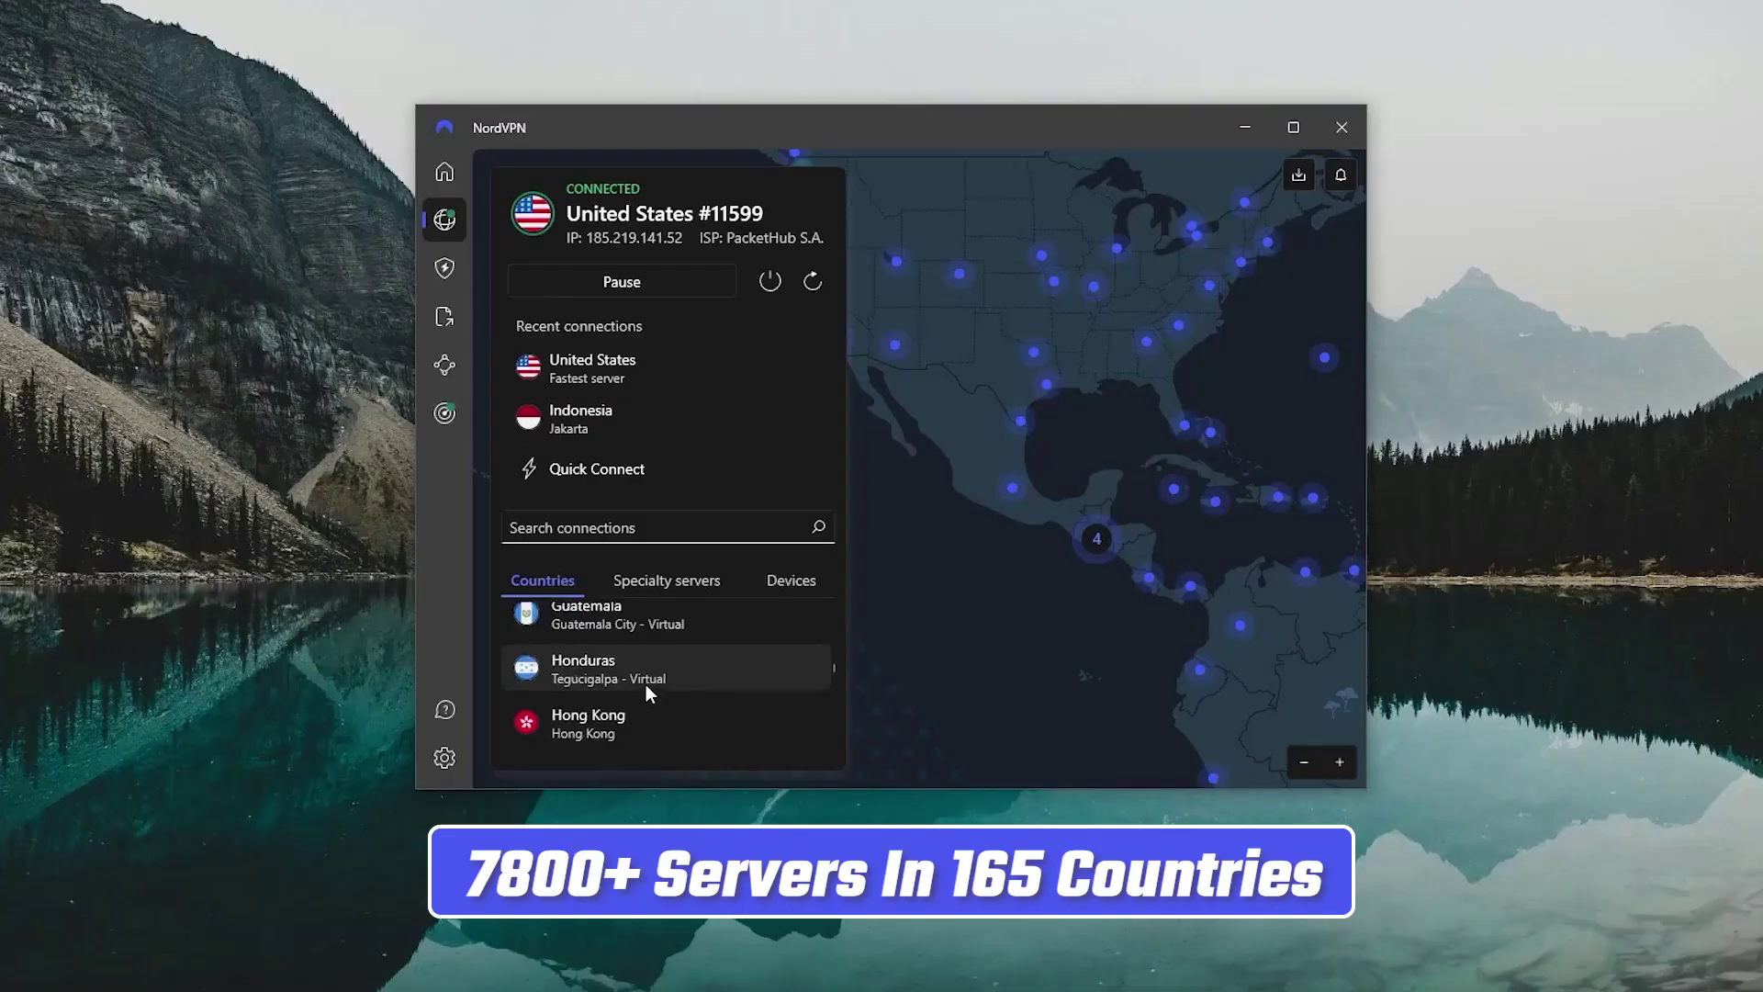
scroll(644, 684, "down", 10)
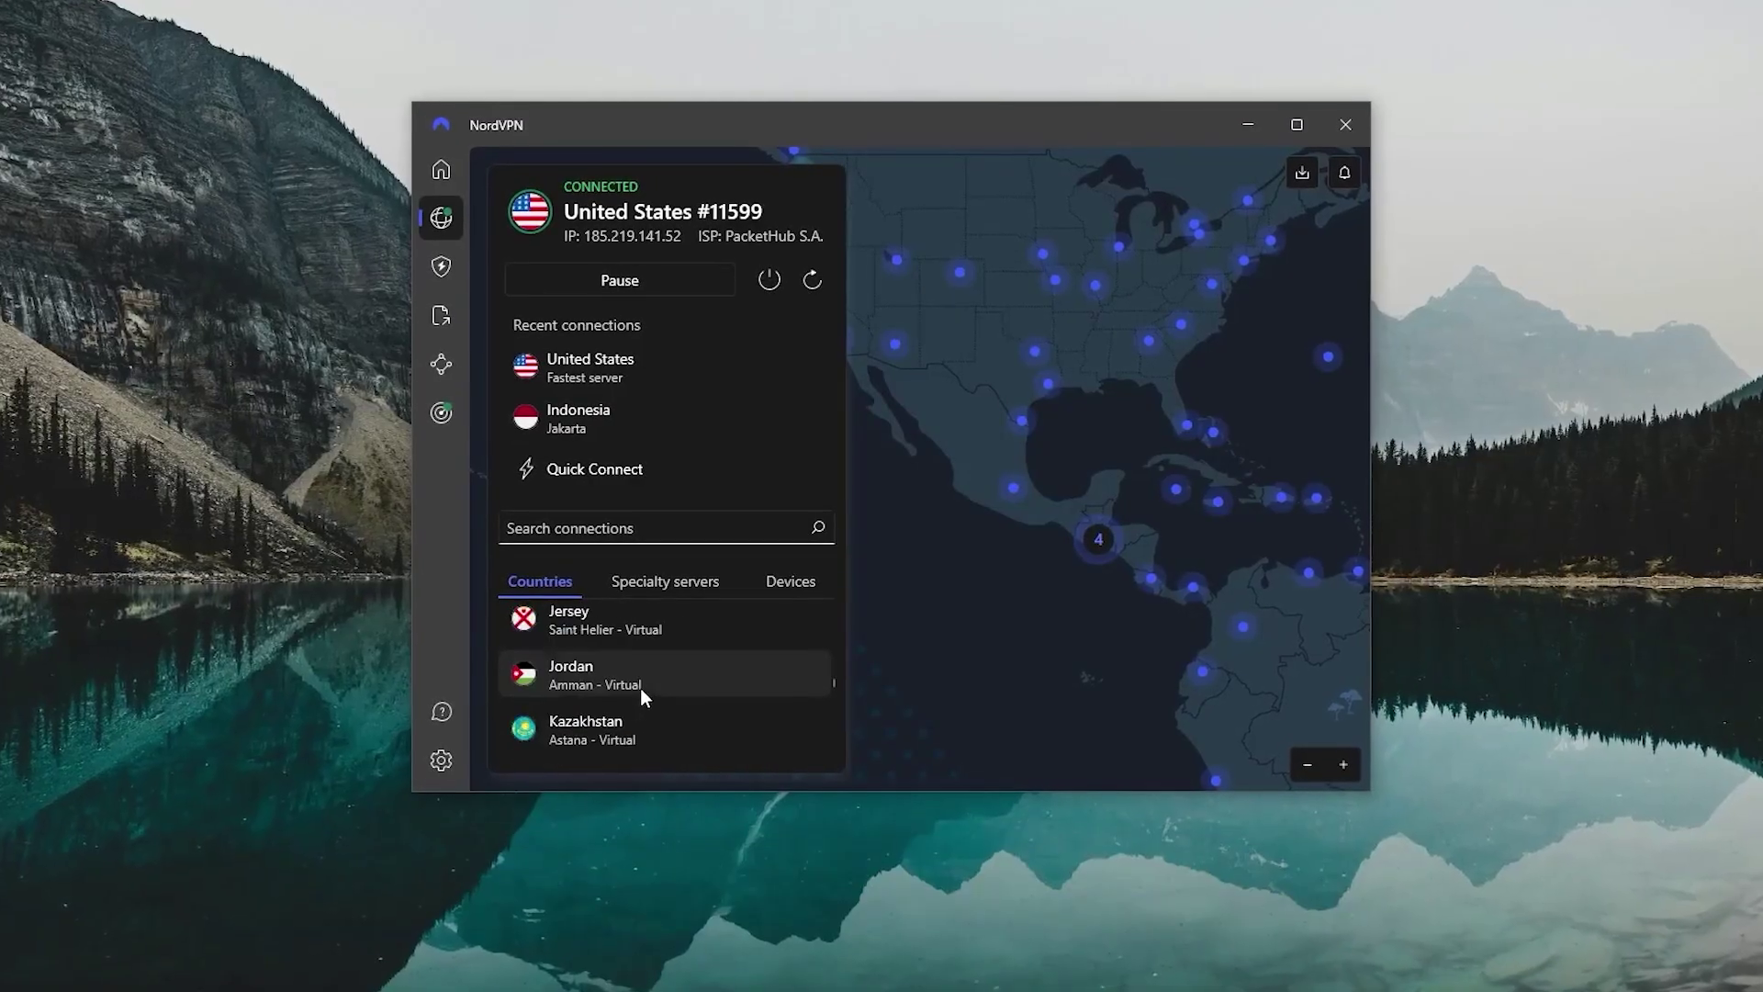
scroll(640, 698, "down", 10)
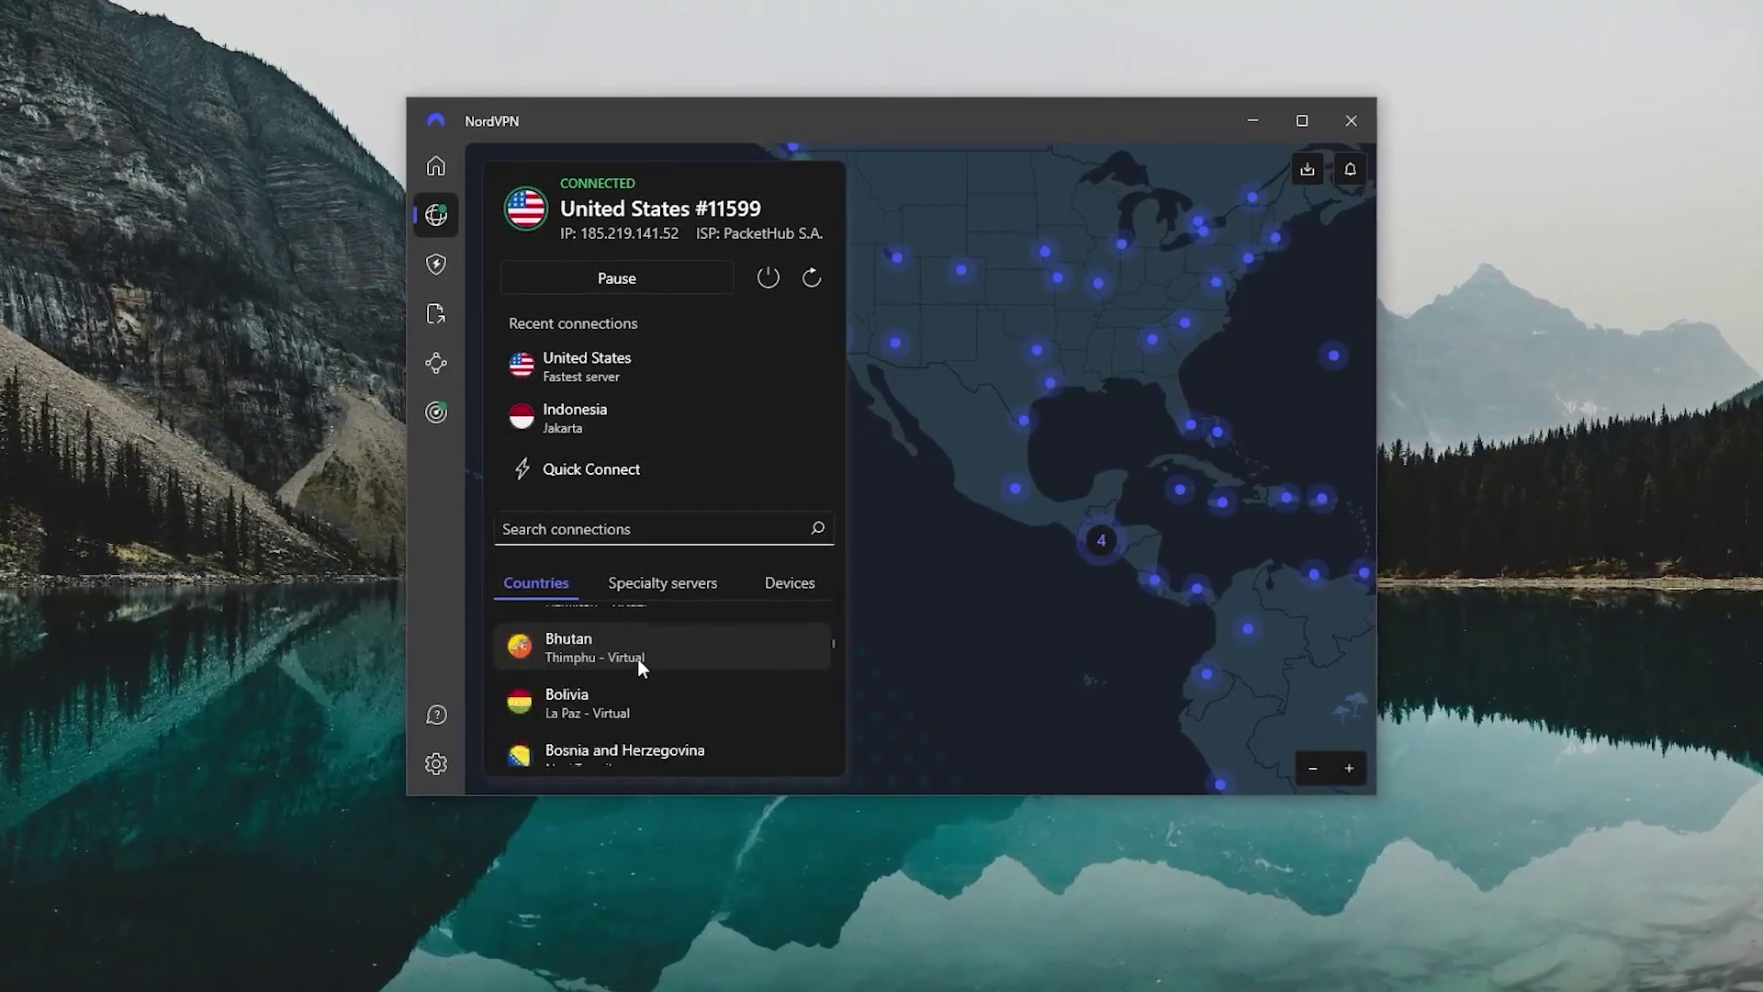
scroll(637, 661, "down", 6)
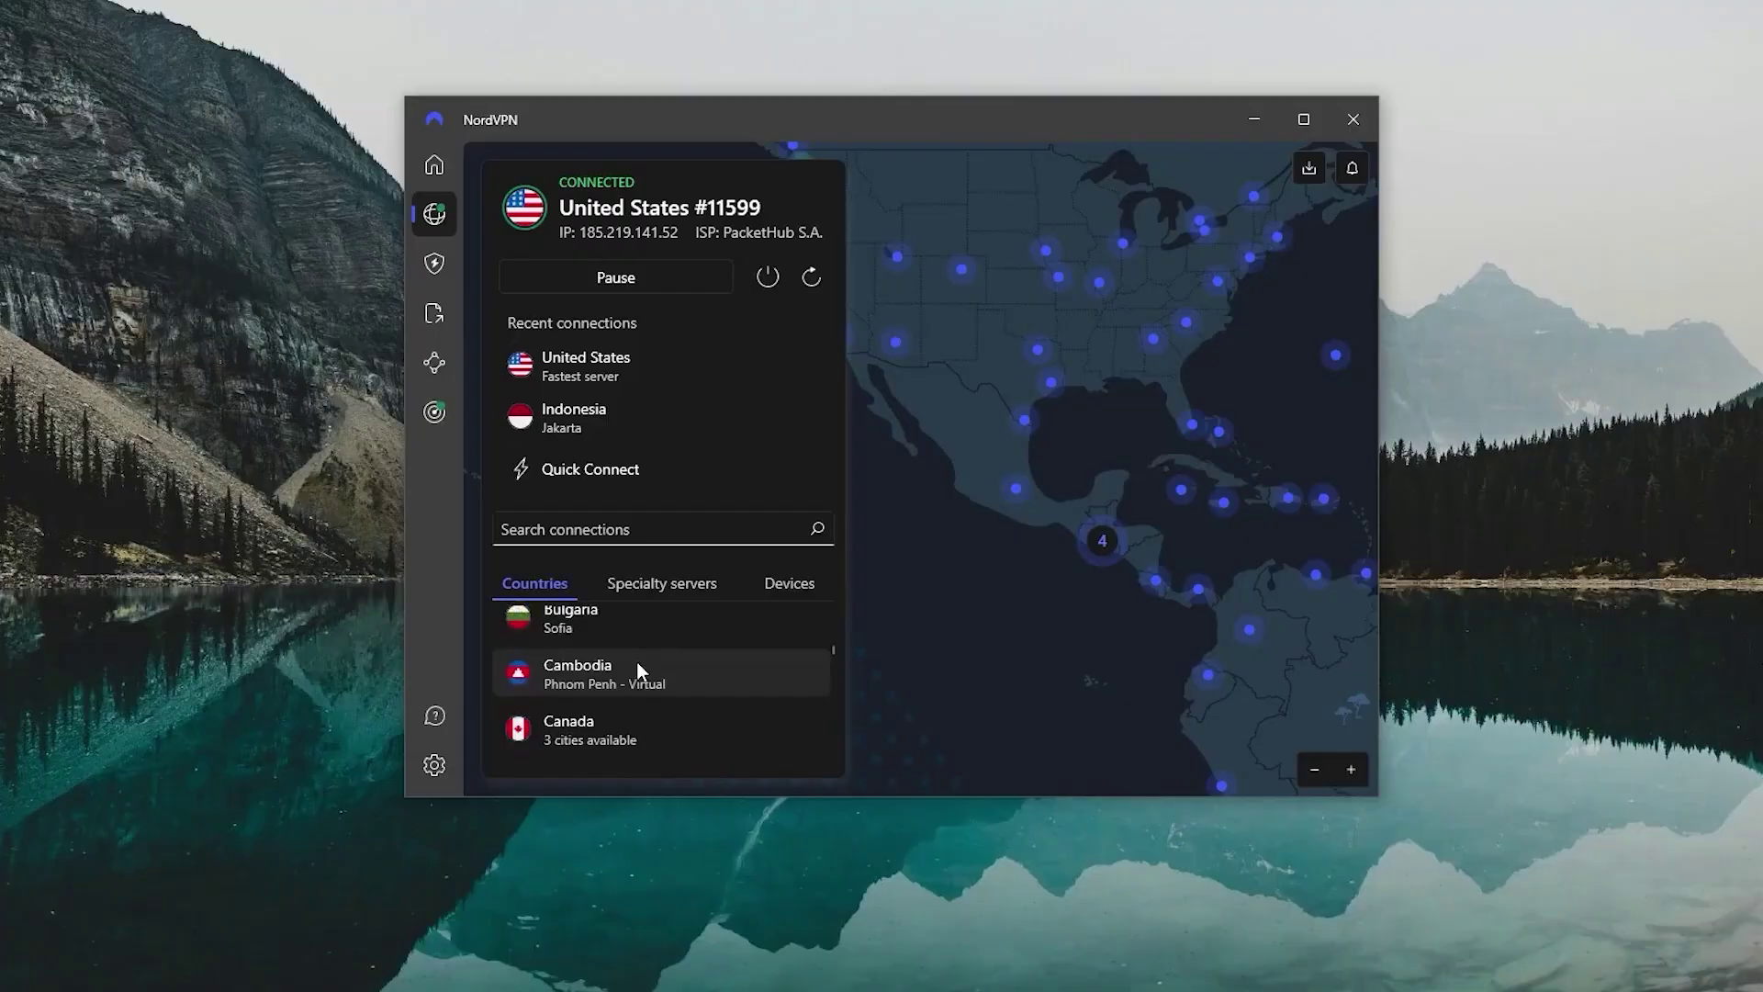
scroll(637, 665, "down", 10)
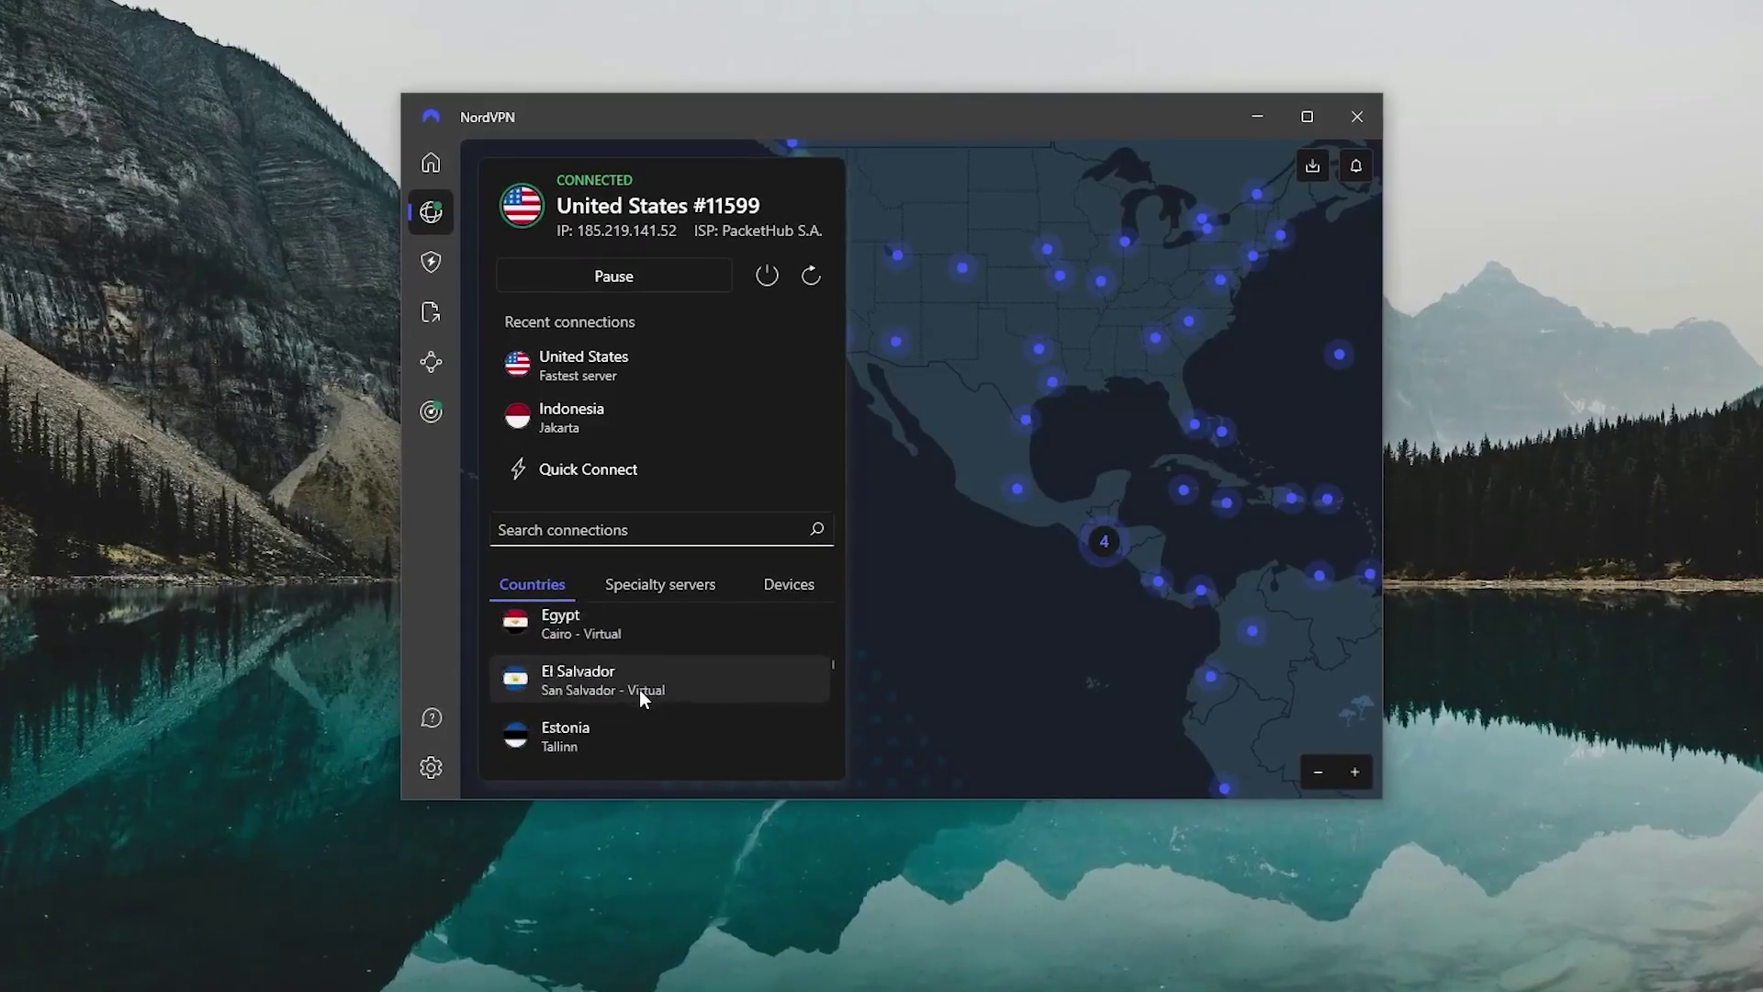
scroll(639, 690, "down", 10)
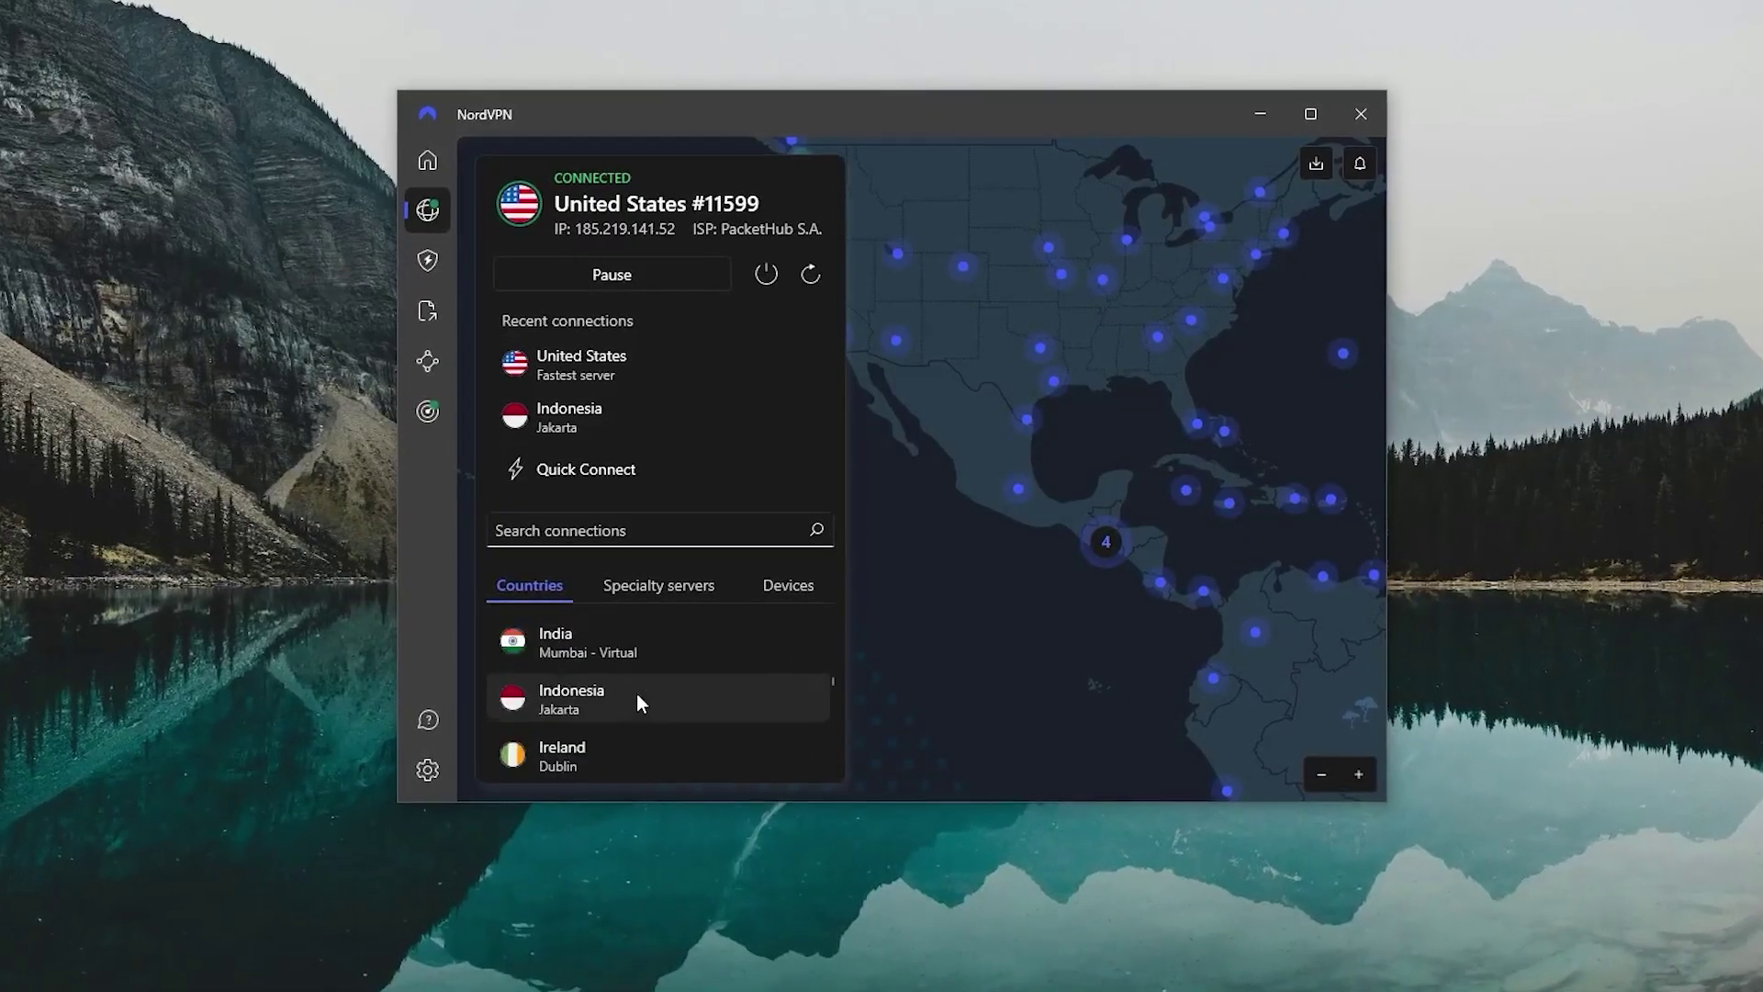
scroll(638, 698, "down", 8)
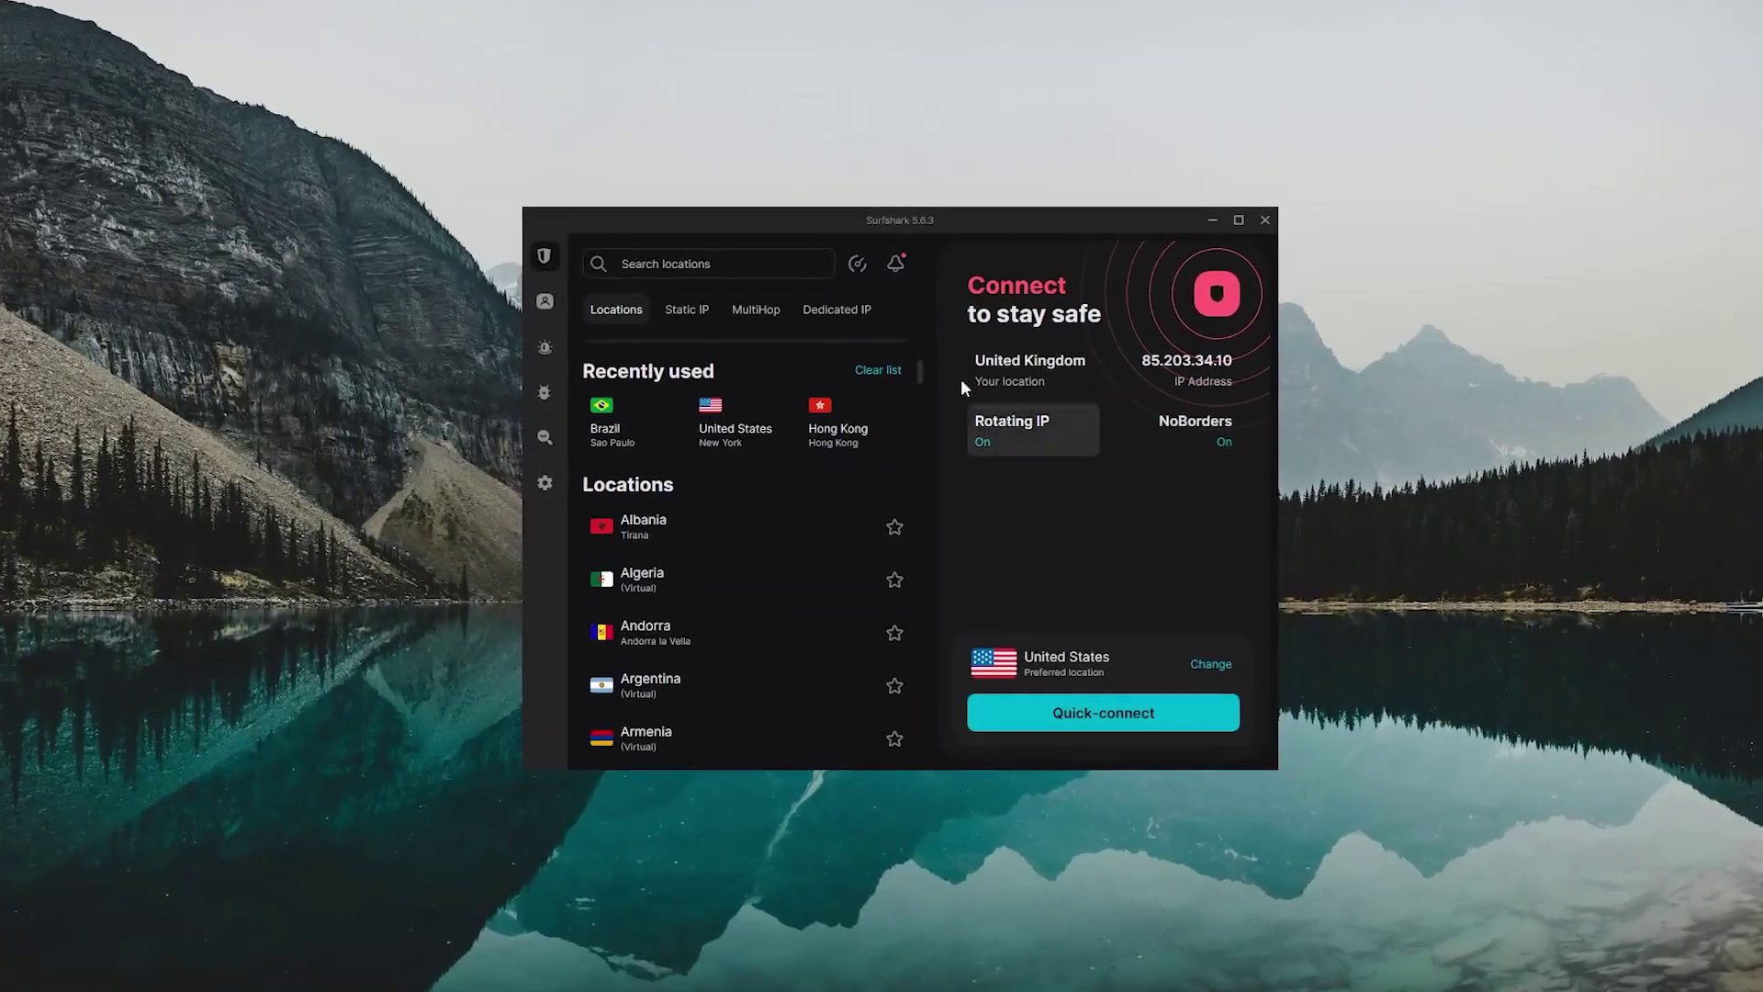
Look through Surfshark's Static IP, MultiHop and Dedicated IP tabs, then return to Locations.
left_click(685, 308)
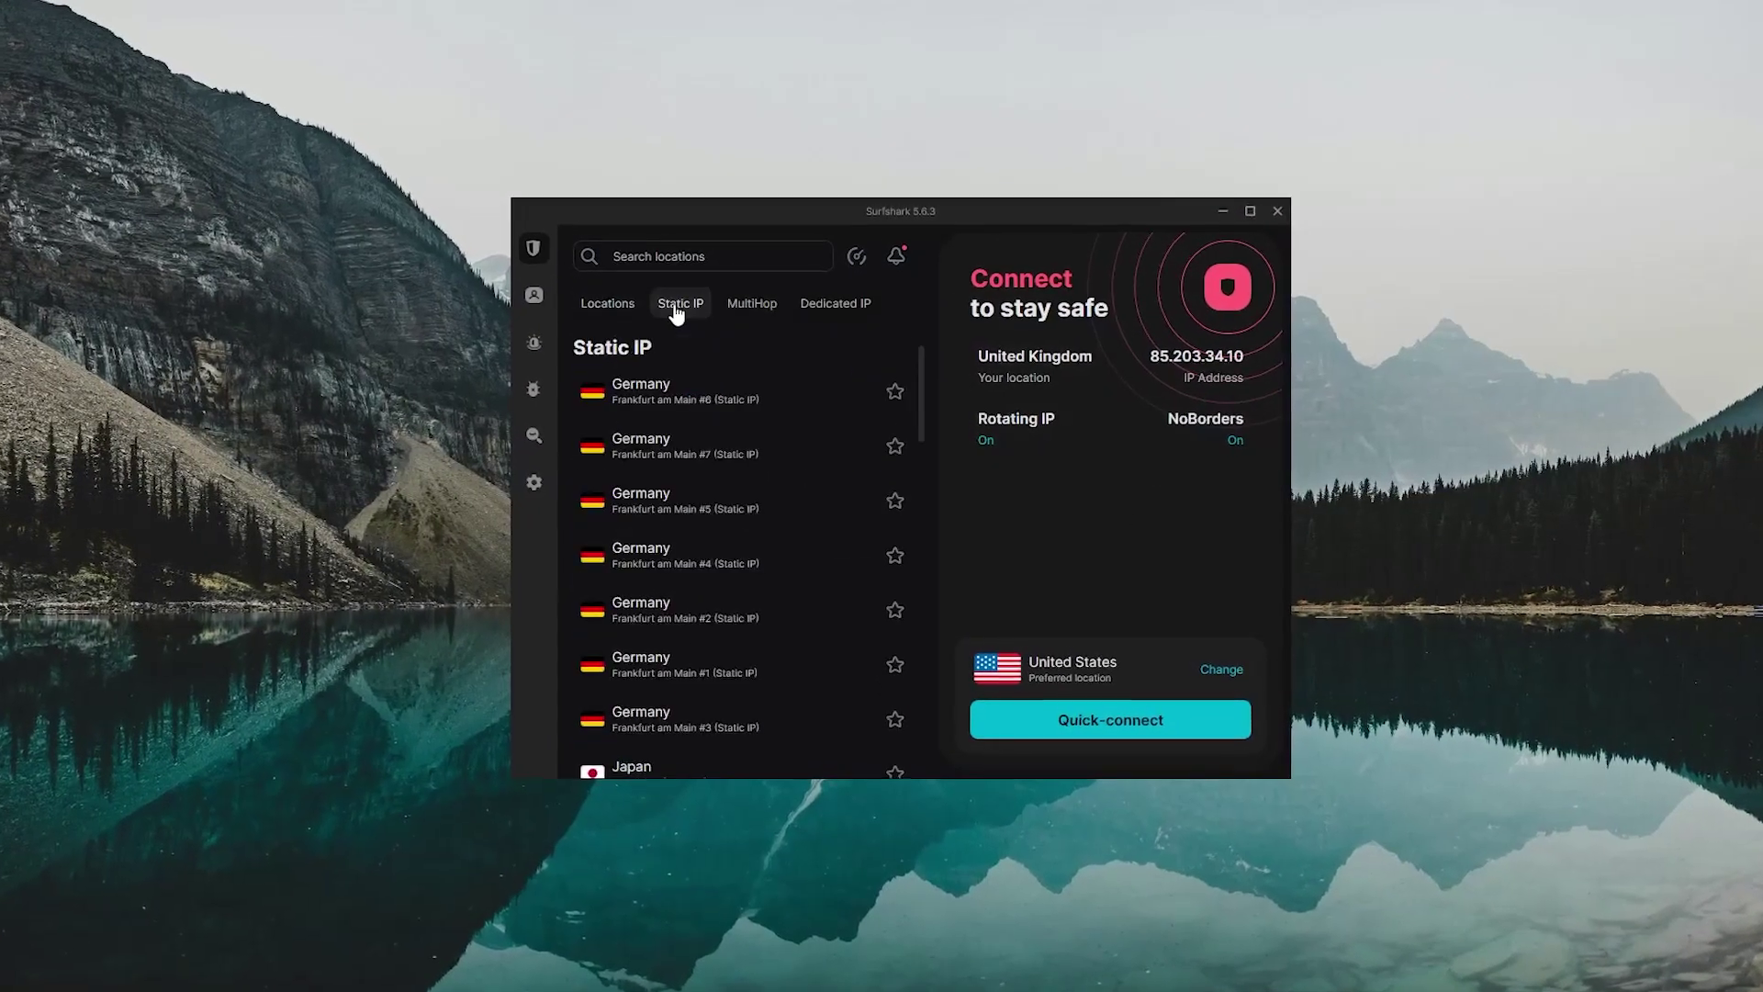
left_click(740, 312)
left_click(831, 305)
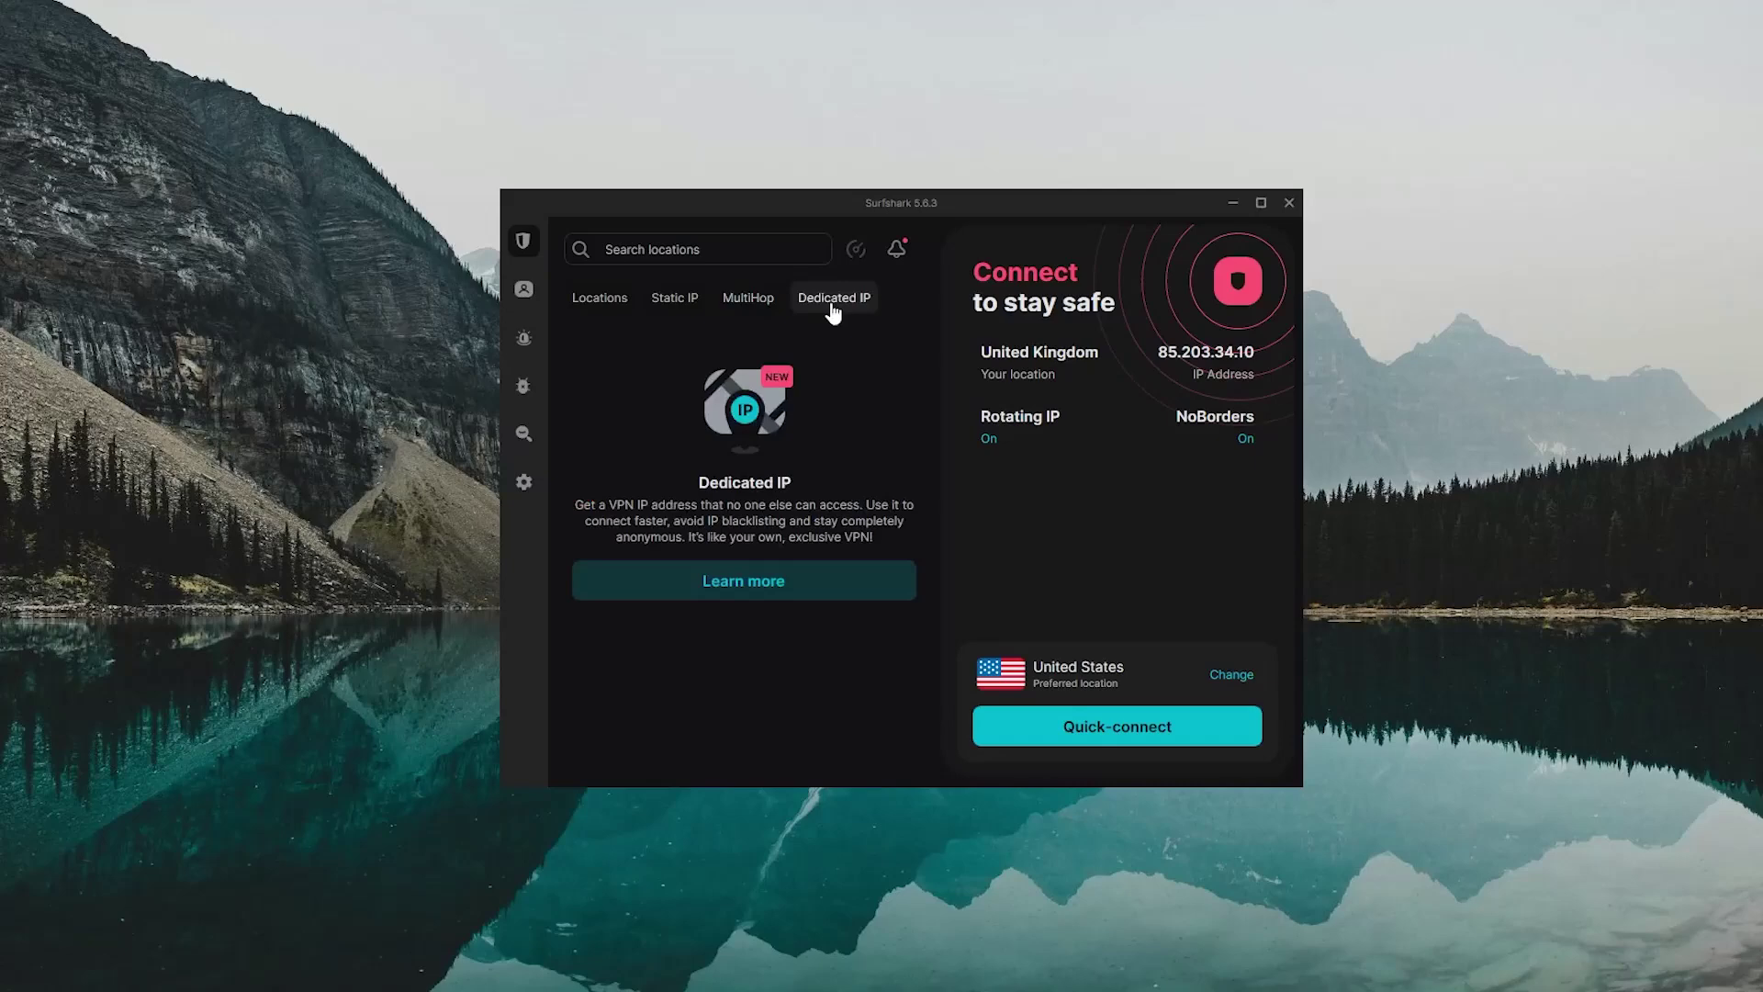
left_click(630, 308)
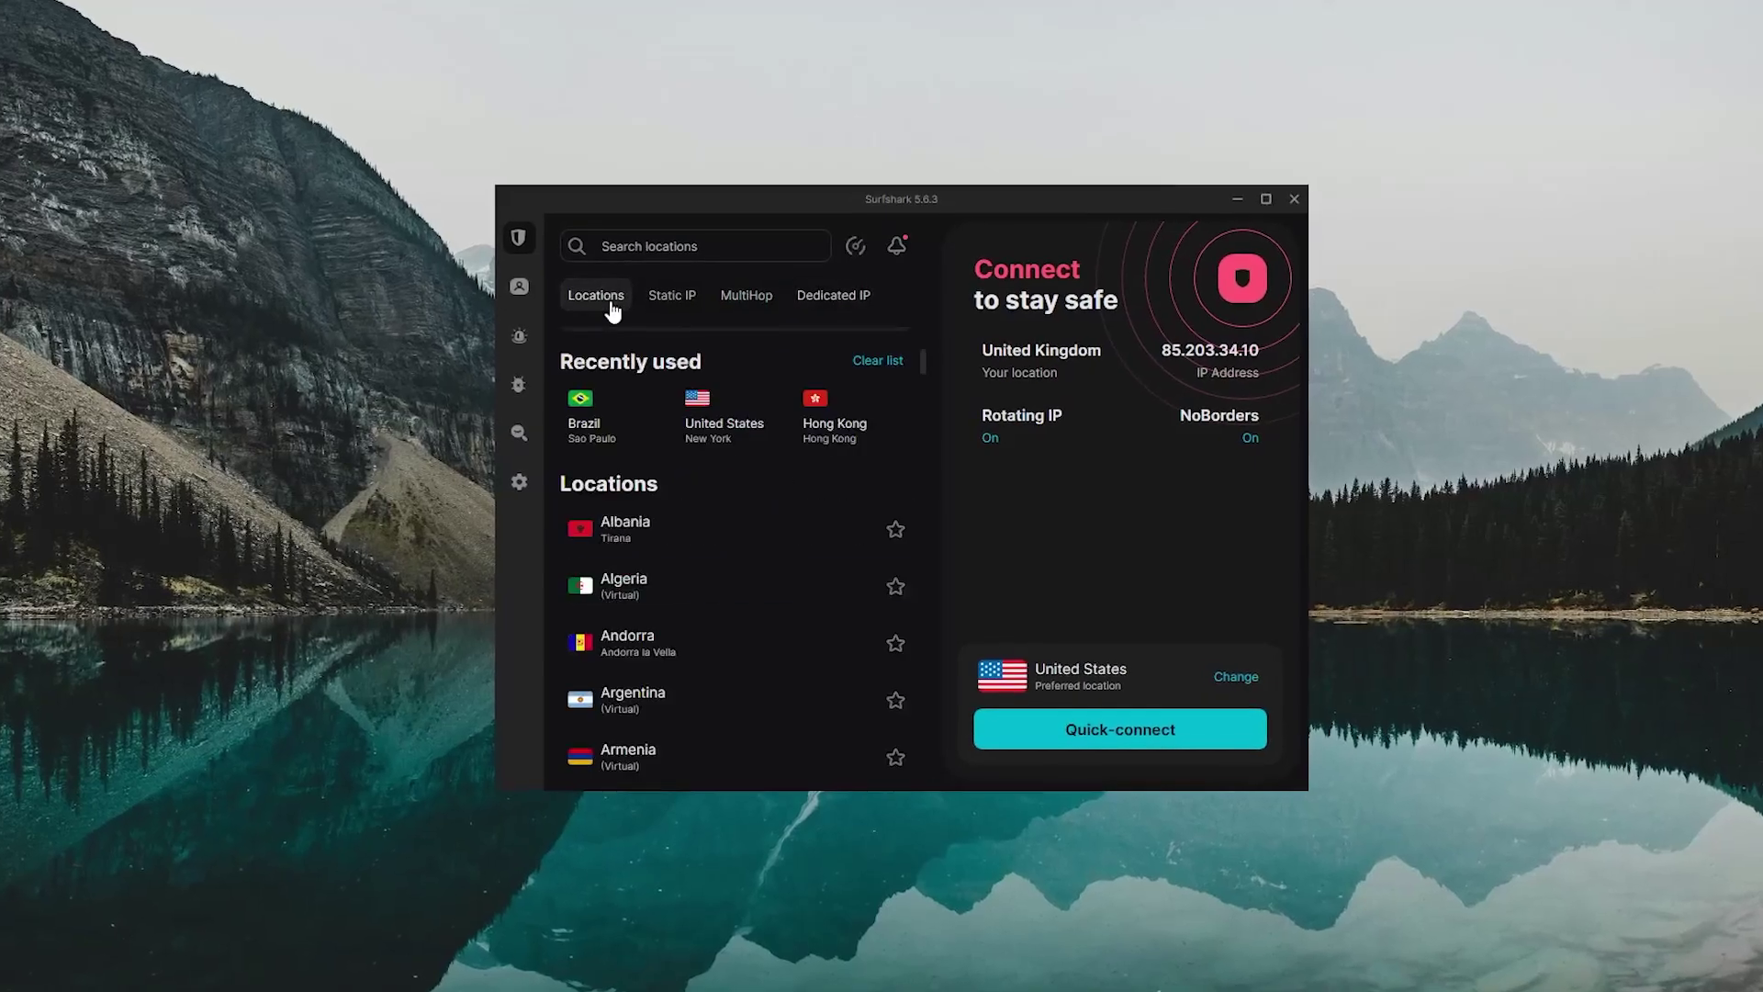
Visit Surfshark's Alternative ID, Alert, Antivirus and Search pages.
left_click(535, 294)
left_click(567, 338)
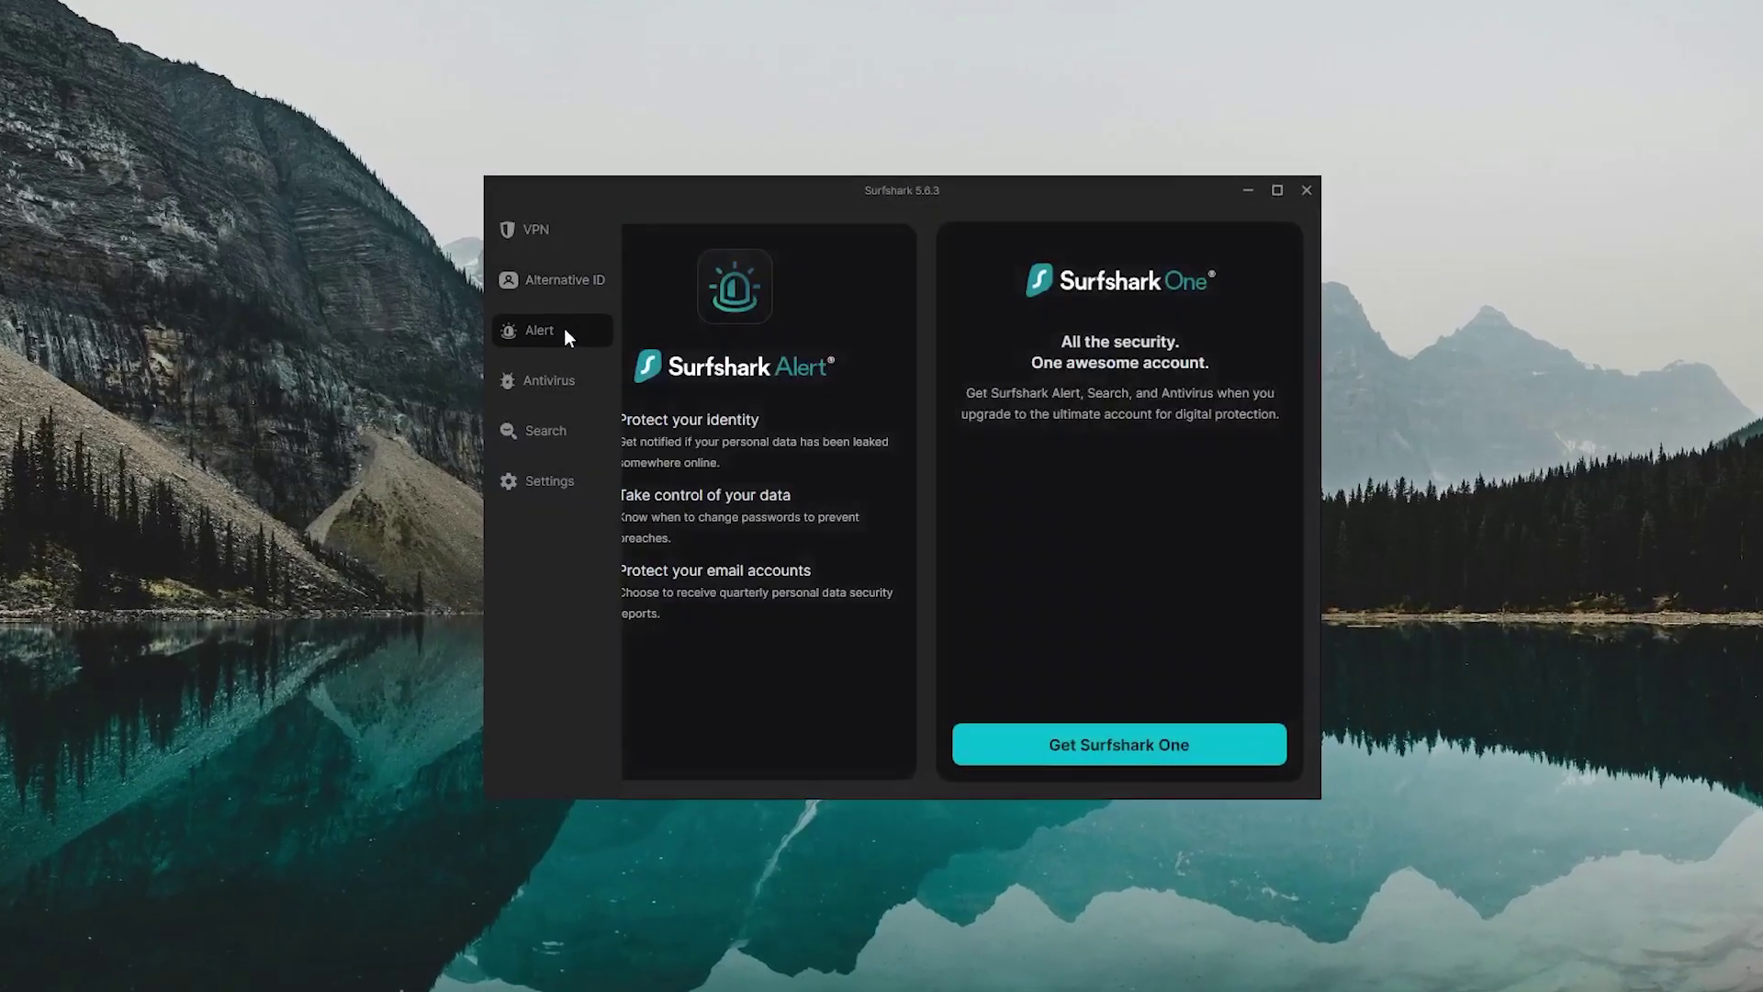
left_click(558, 394)
left_click(549, 432)
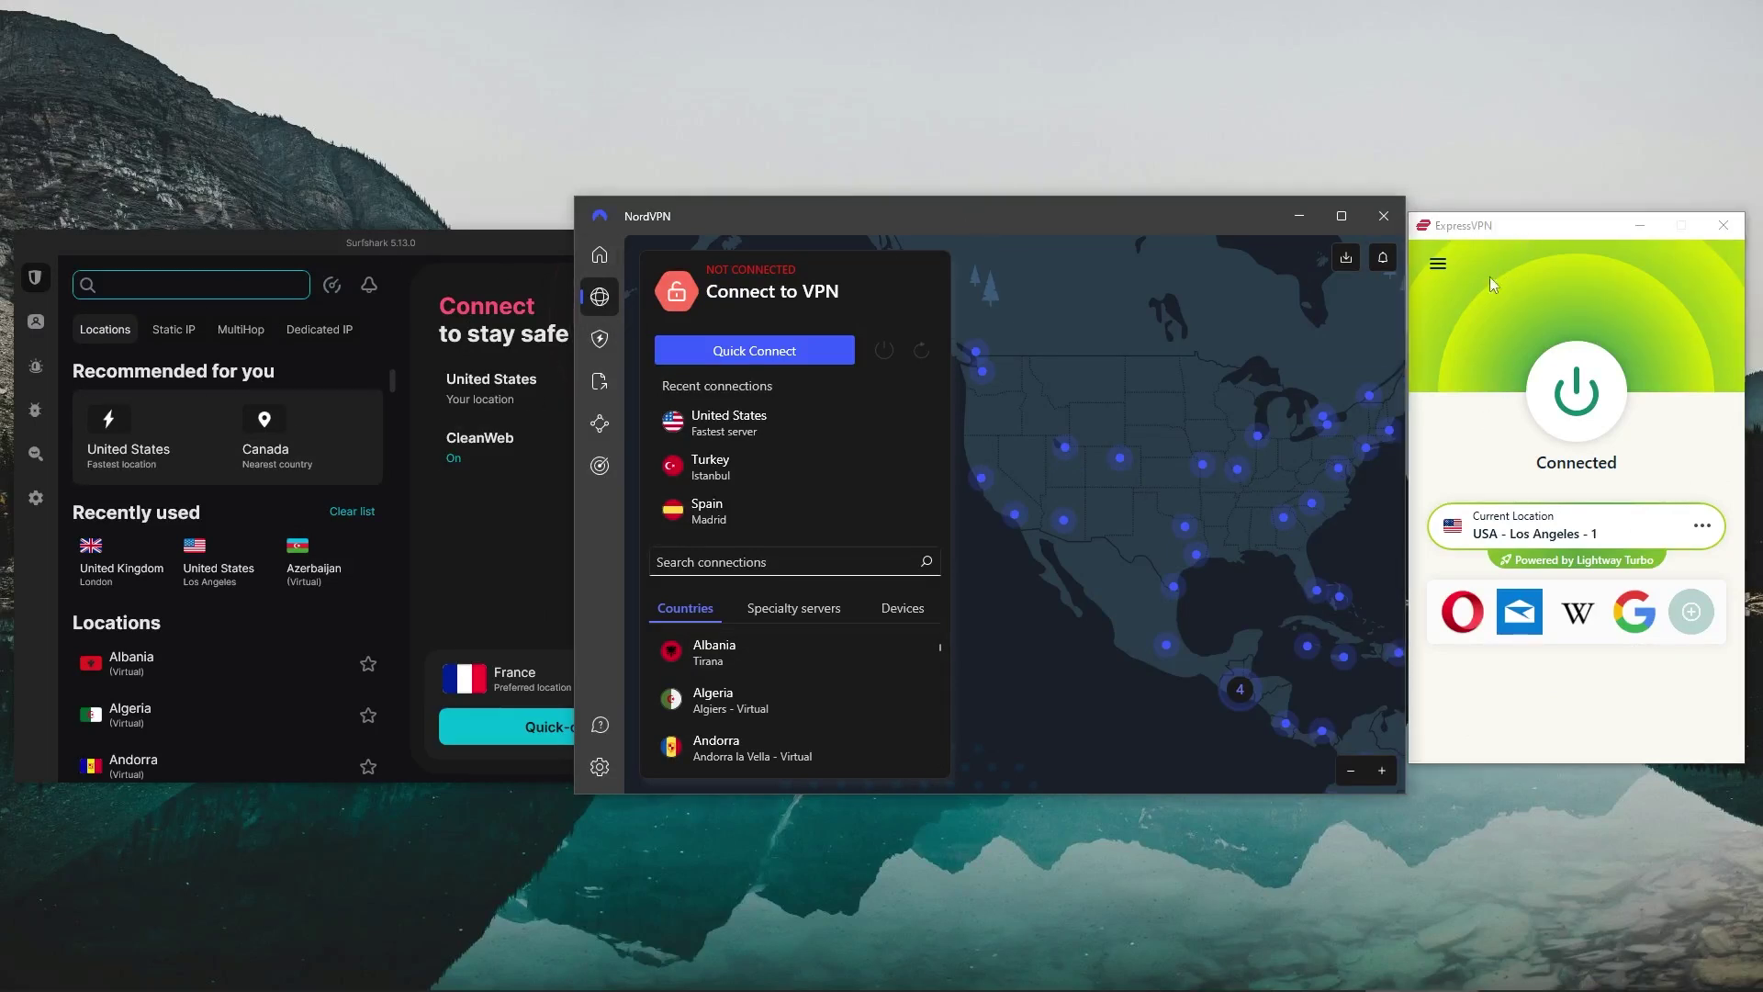
Open ExpressVPN's Options, then reopen the main menu listing VPN Locations, Options and Quit.
left_click(1438, 265)
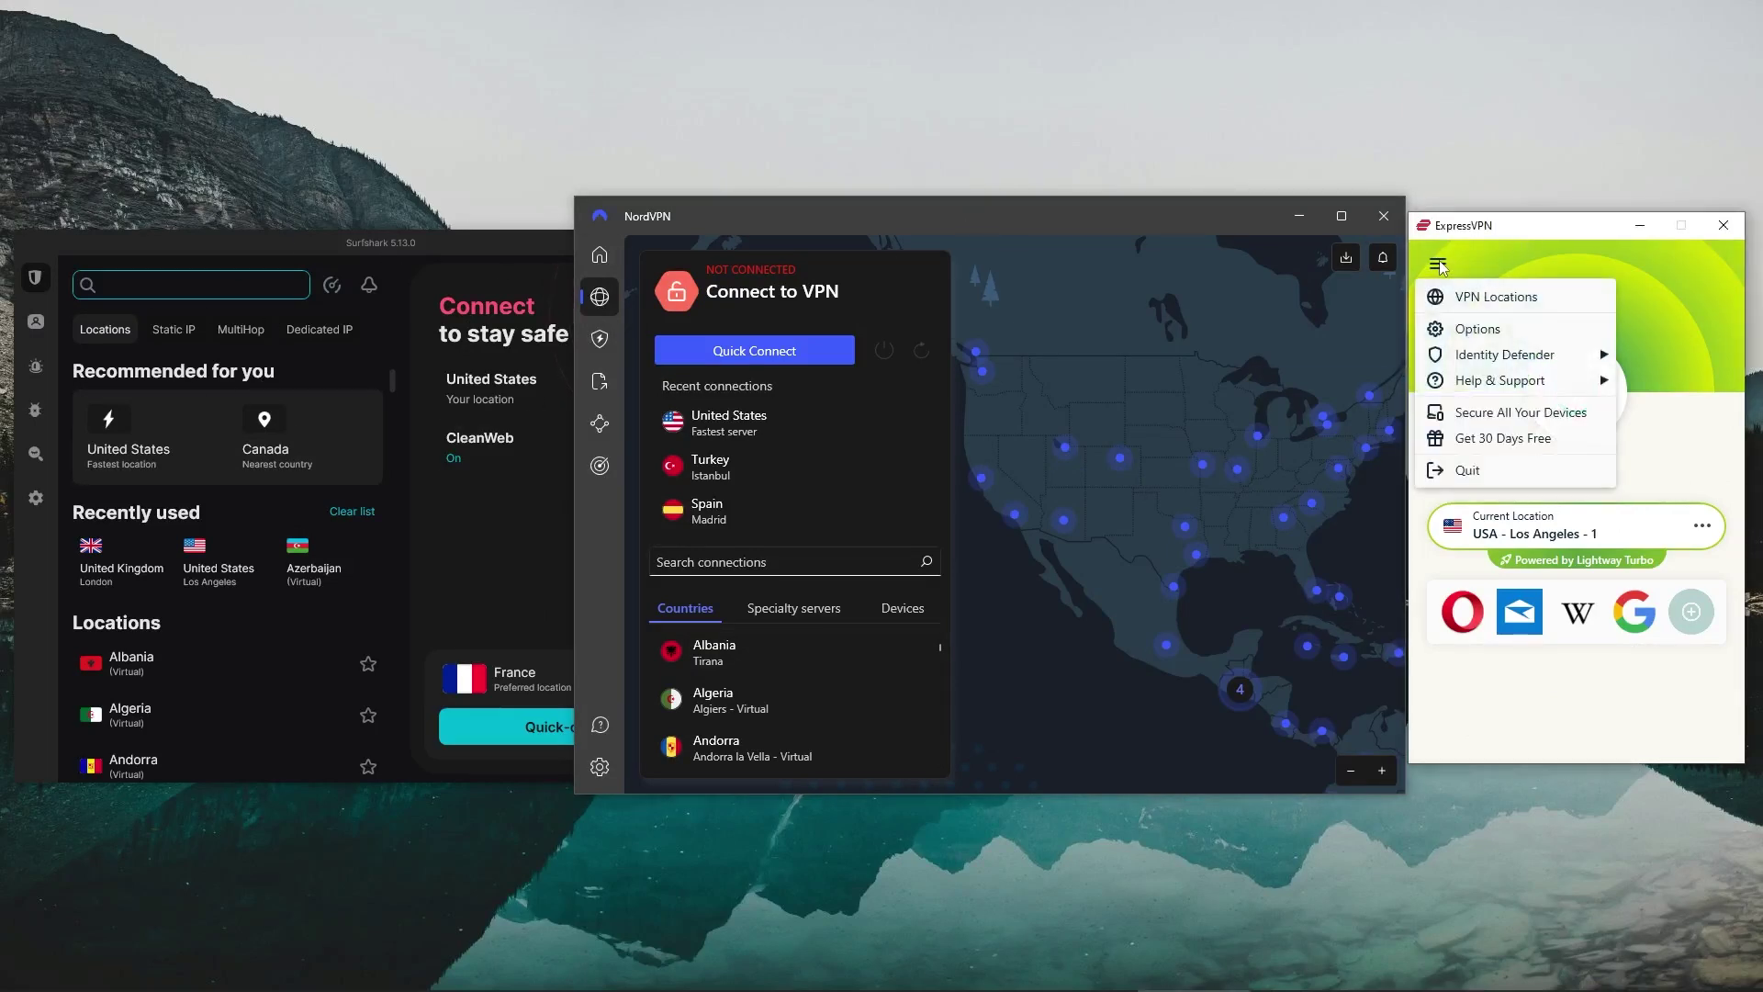
left_click(1488, 331)
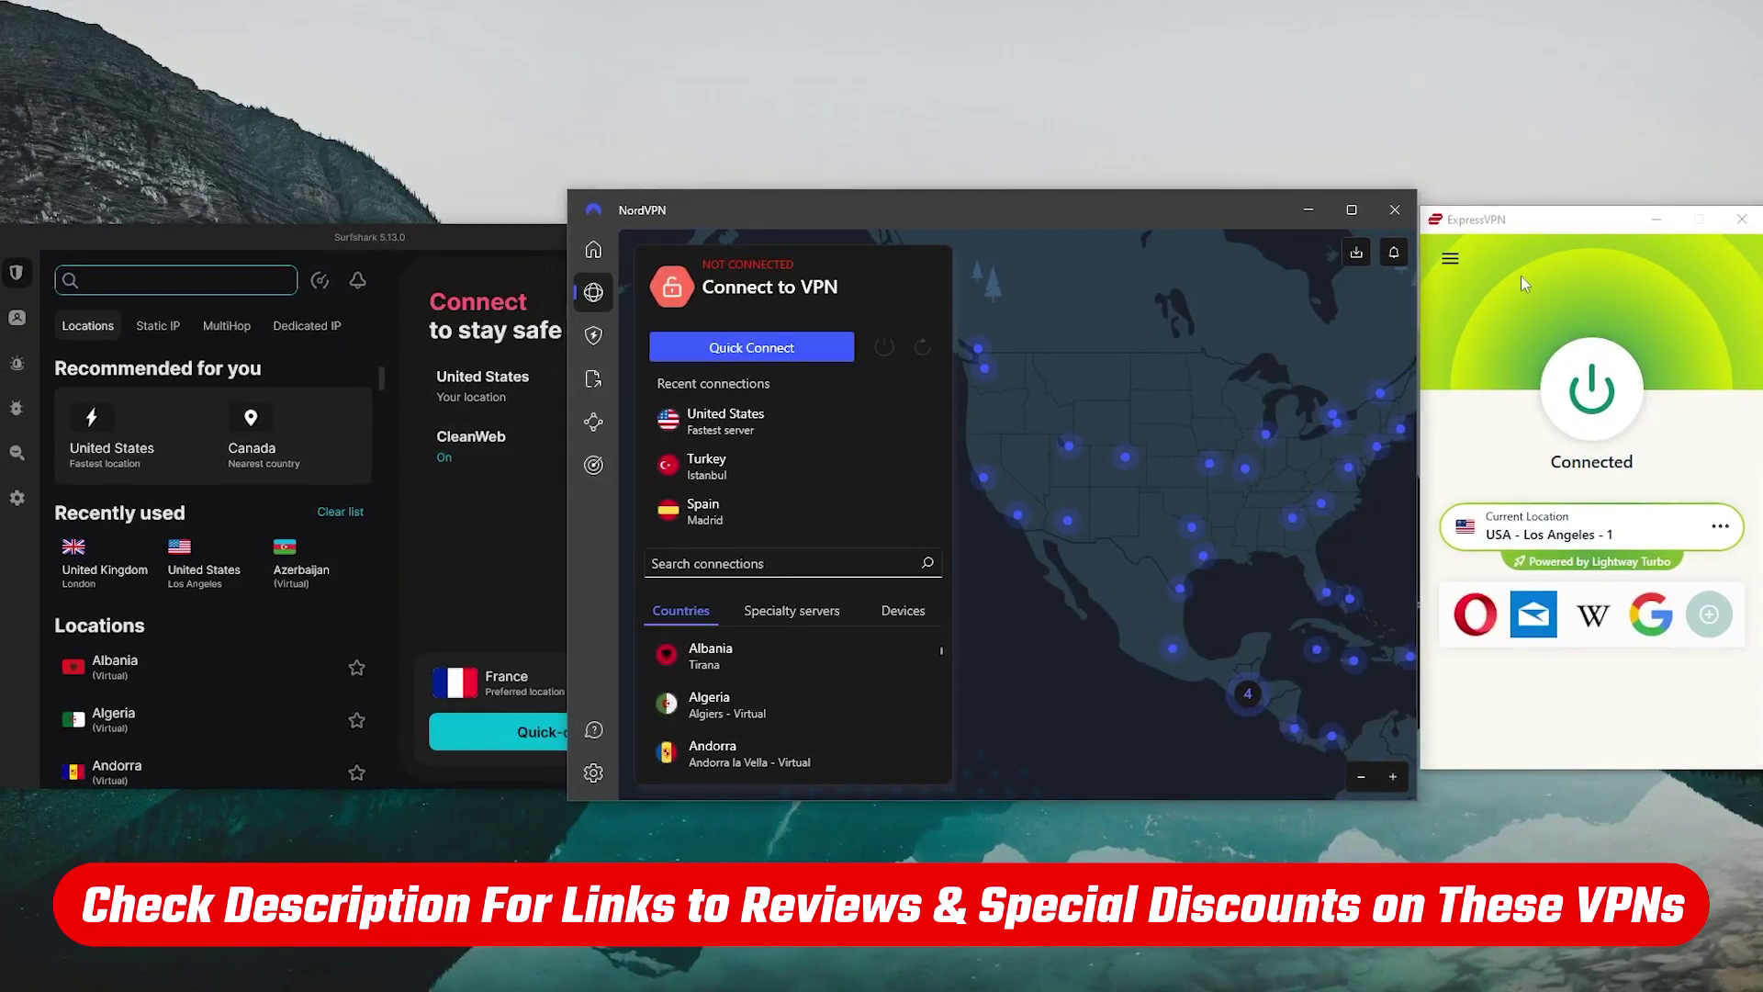
left_click(1449, 258)
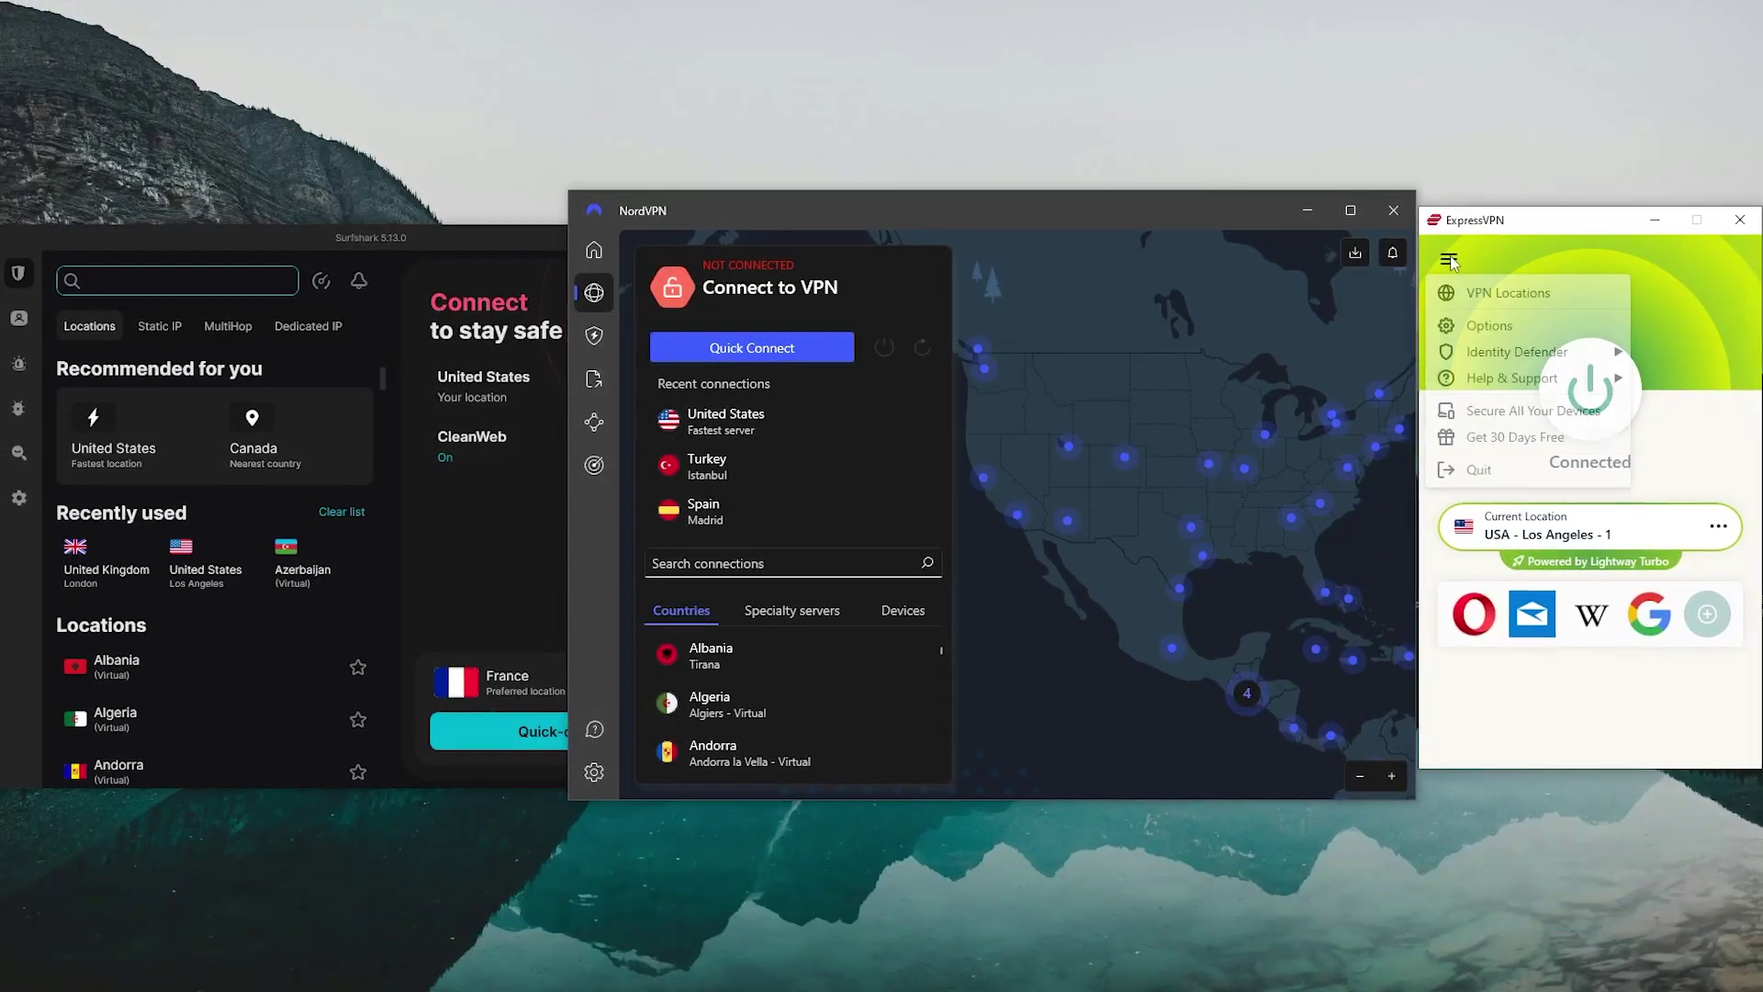
Open ExpressVPN Options and check the General and Advanced Protection tabs, where the tracker, malicious-site, ad and adult-site blockers are all off.
left_click(1487, 326)
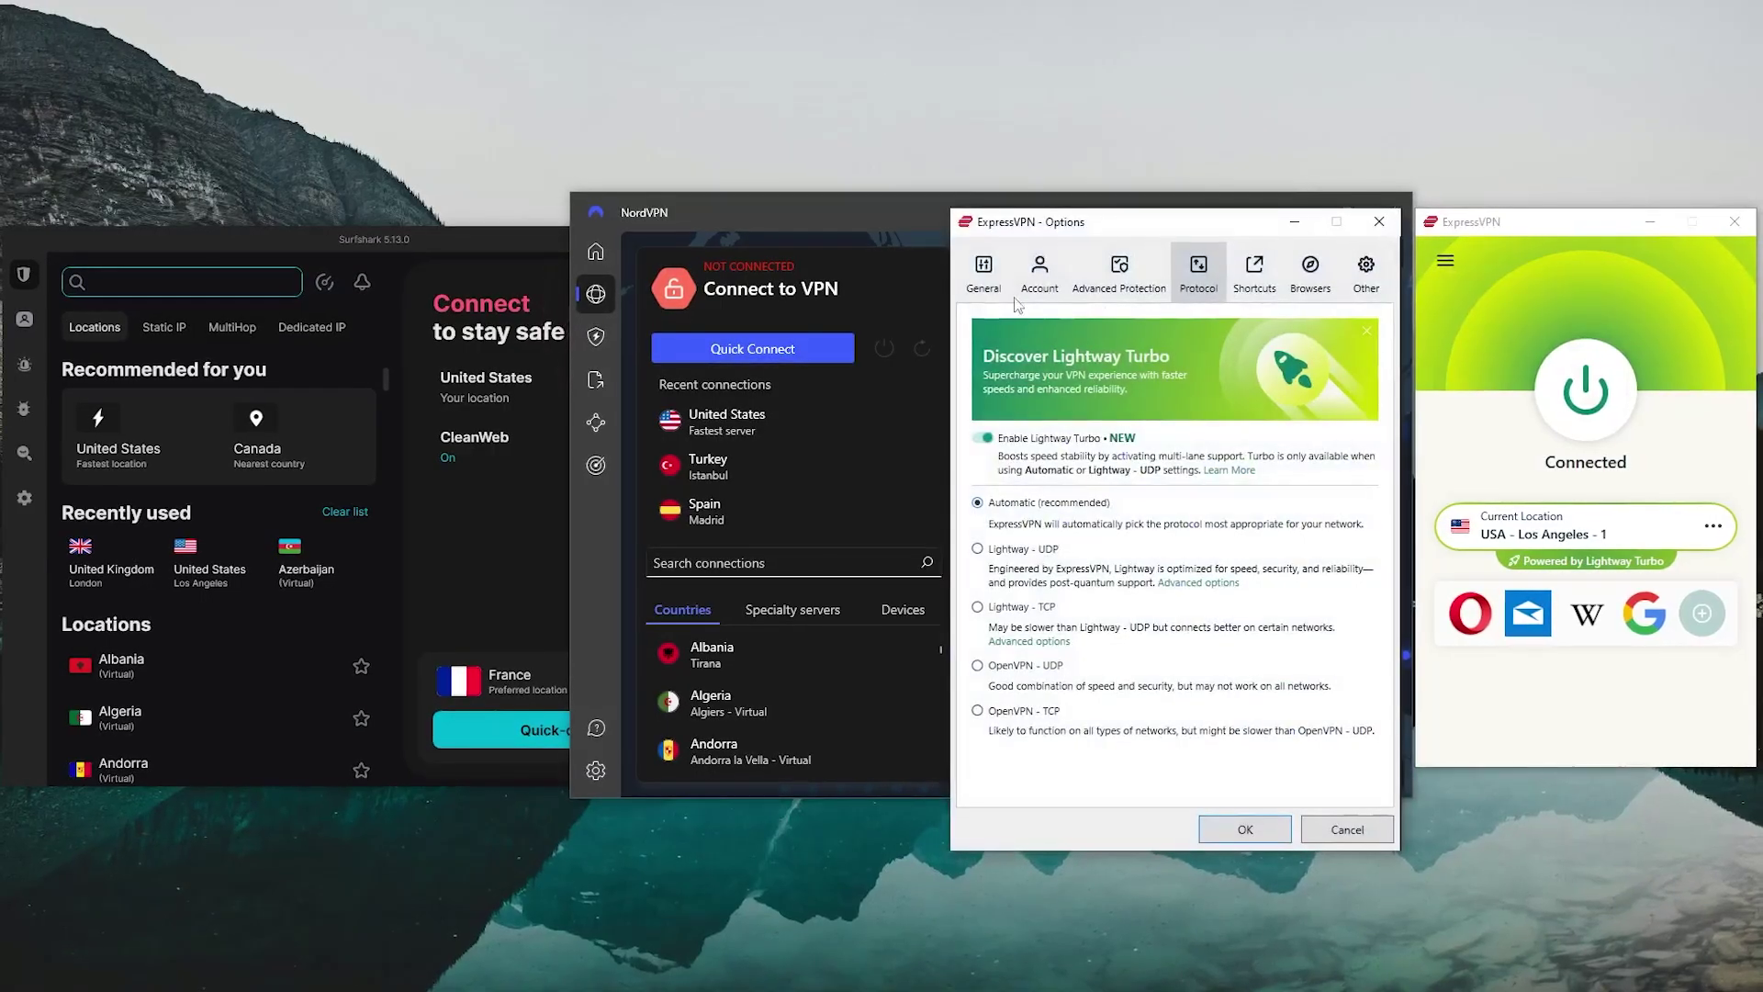
left_click(981, 290)
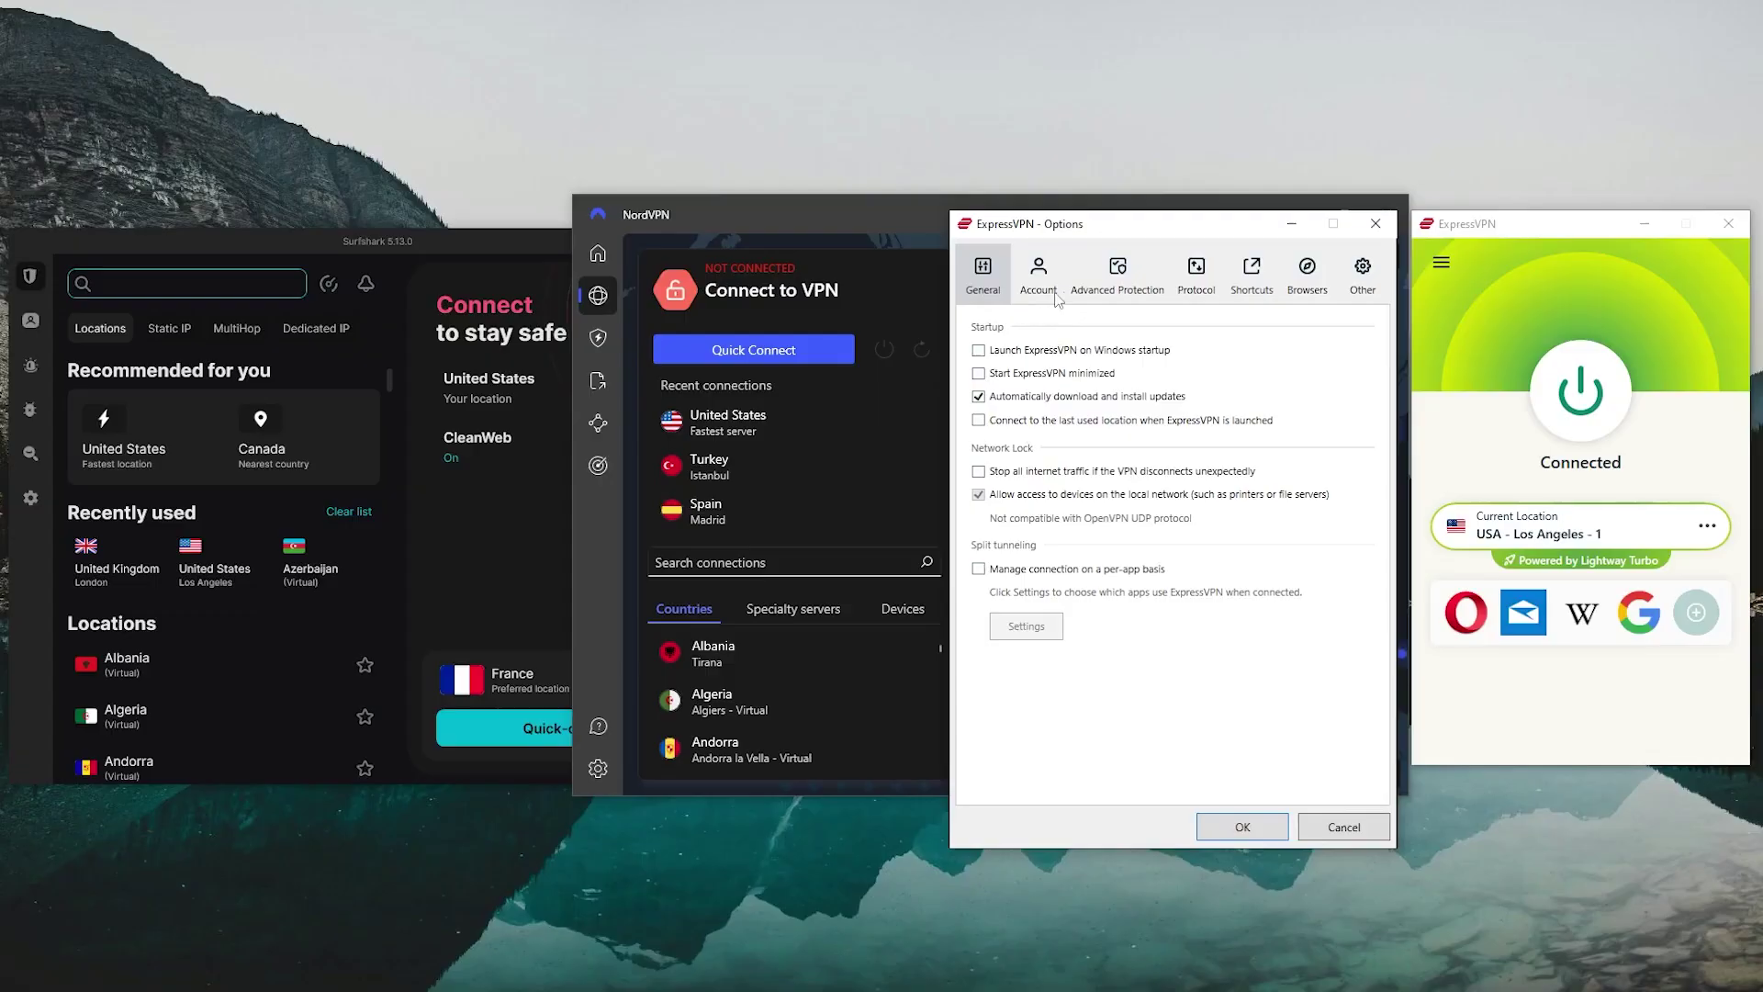
left_click(1104, 292)
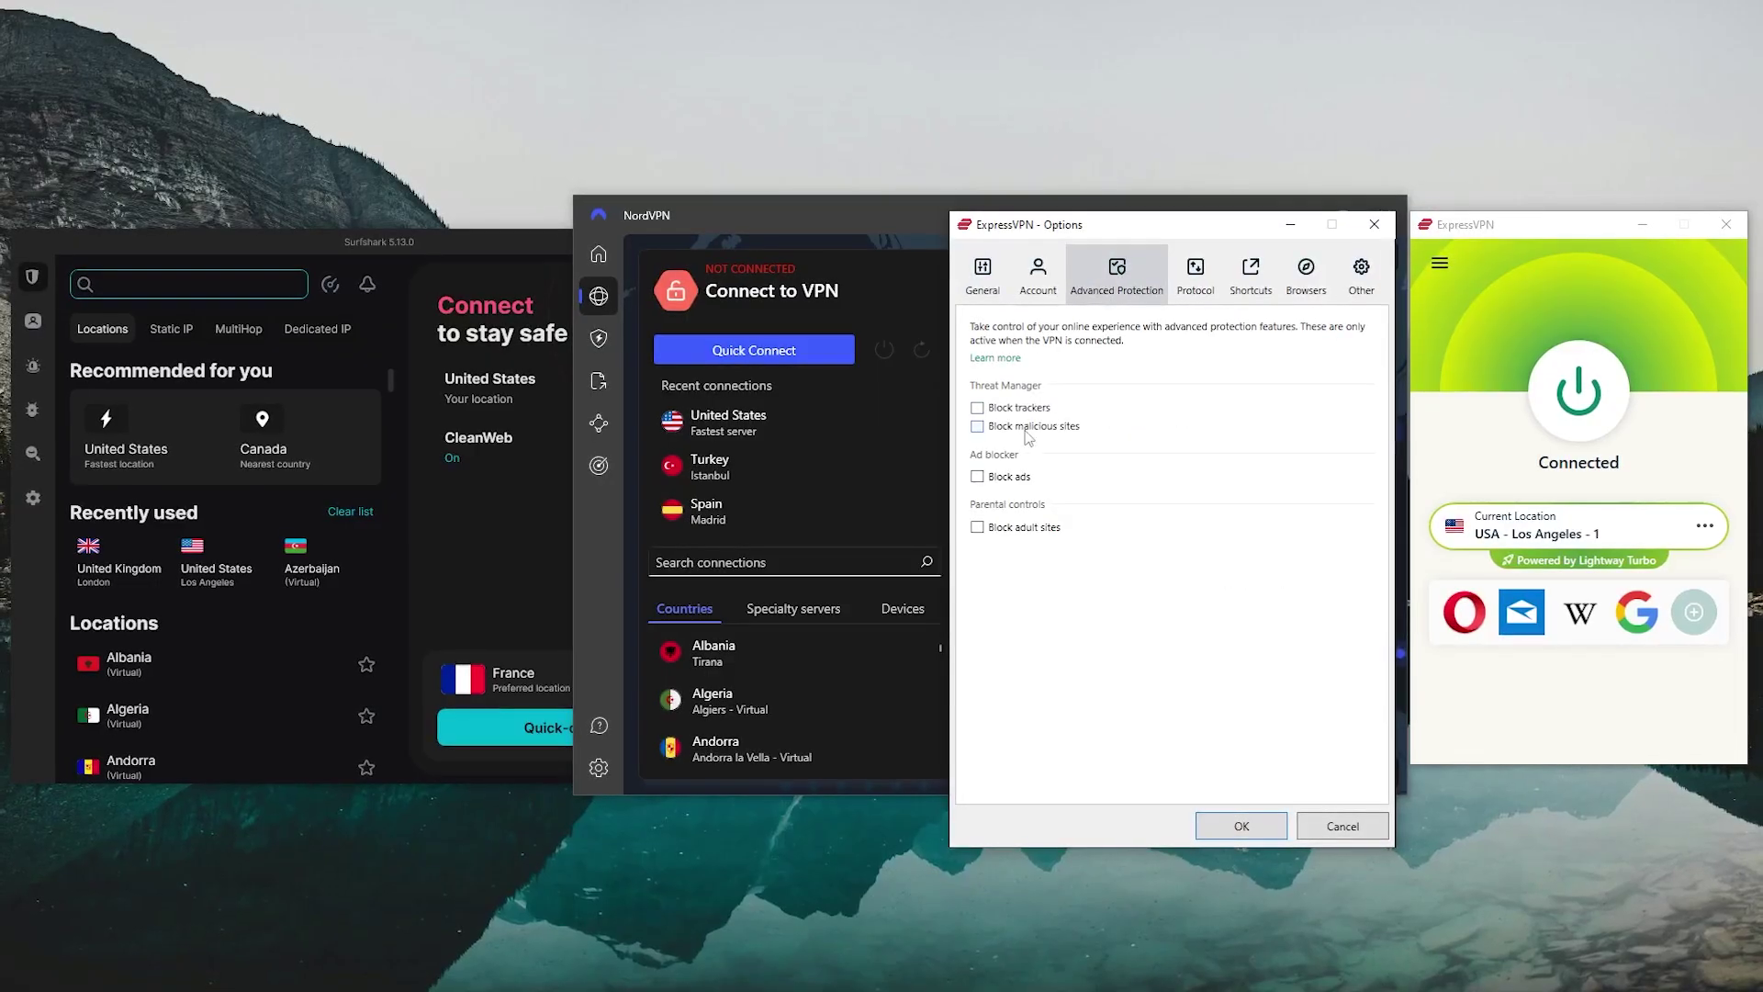